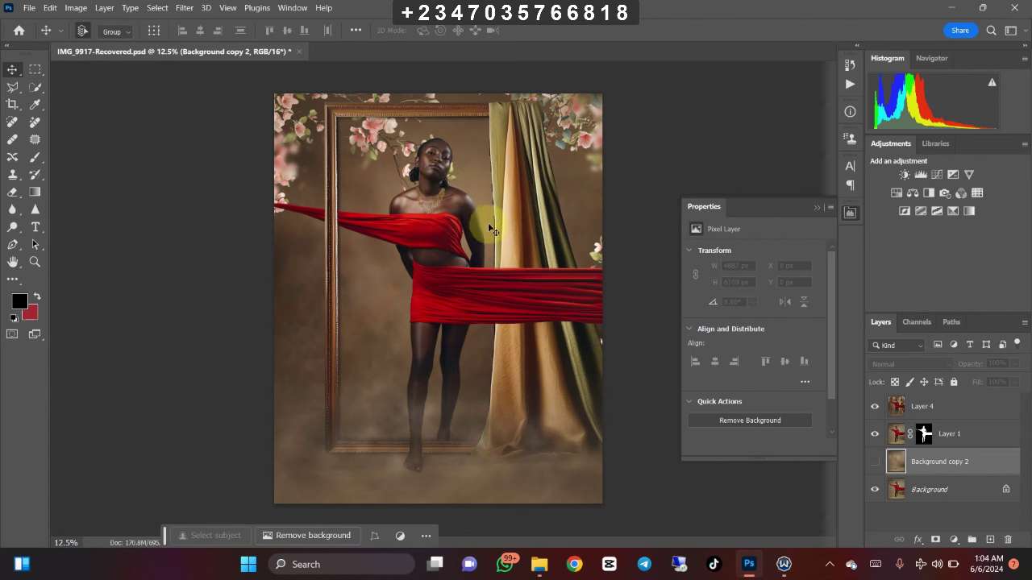
Step: Hide Layer 4 and show the Background copy 2 layer below Layer 1
mouse_move(486, 221)
left_mouse_down()
mouse_move(410, 233)
mouse_move(403, 223)
mouse_move(424, 220)
left_mouse_up()
left_click(895, 407)
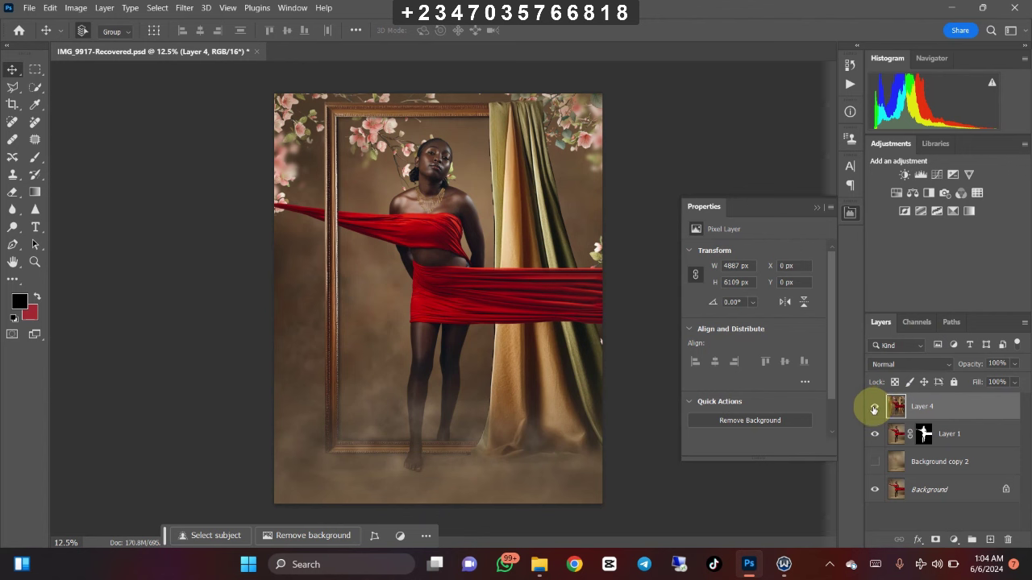
left_click(875, 409)
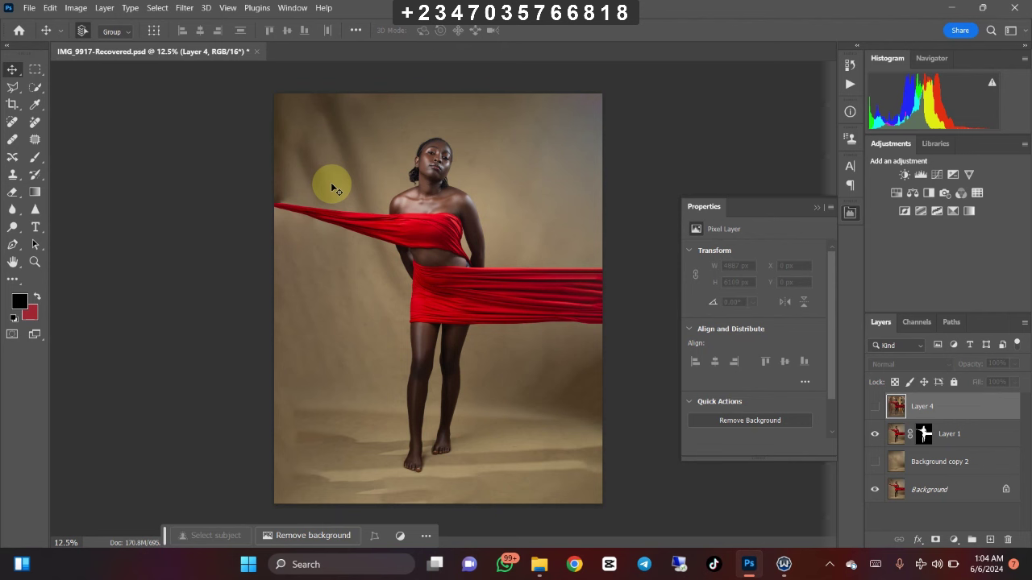
left_click(875, 490)
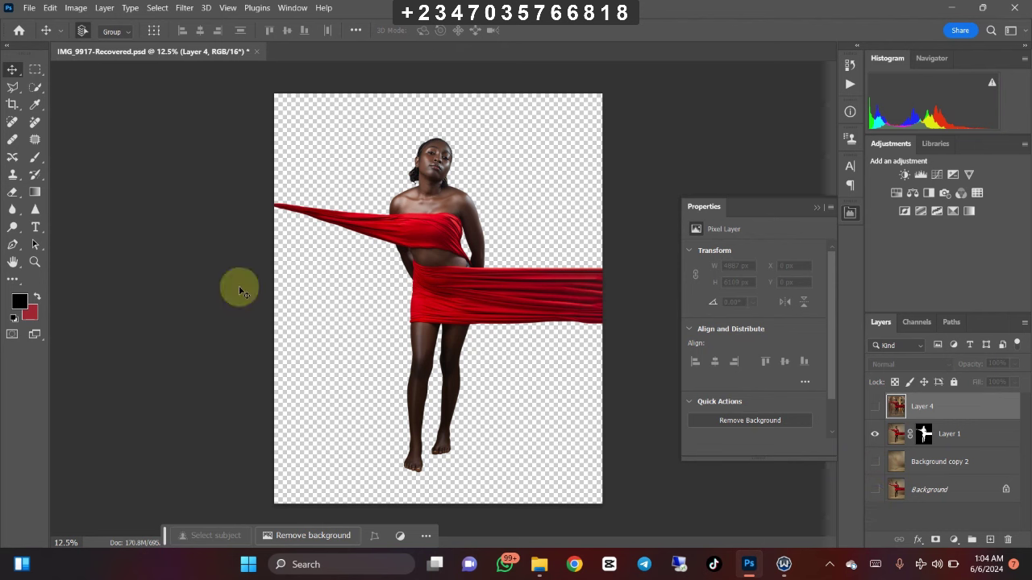
left_click(874, 491)
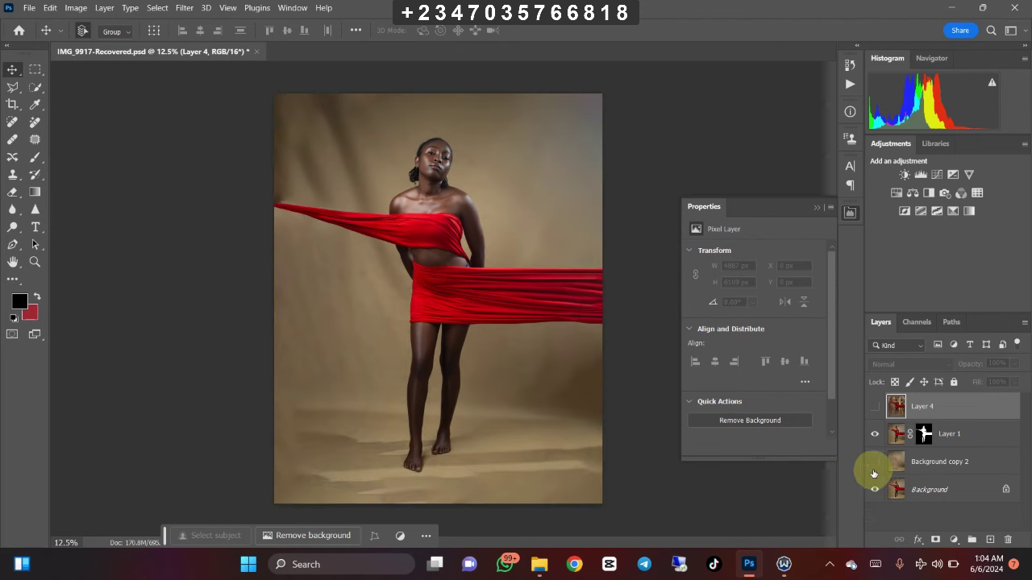
left_click(948, 471)
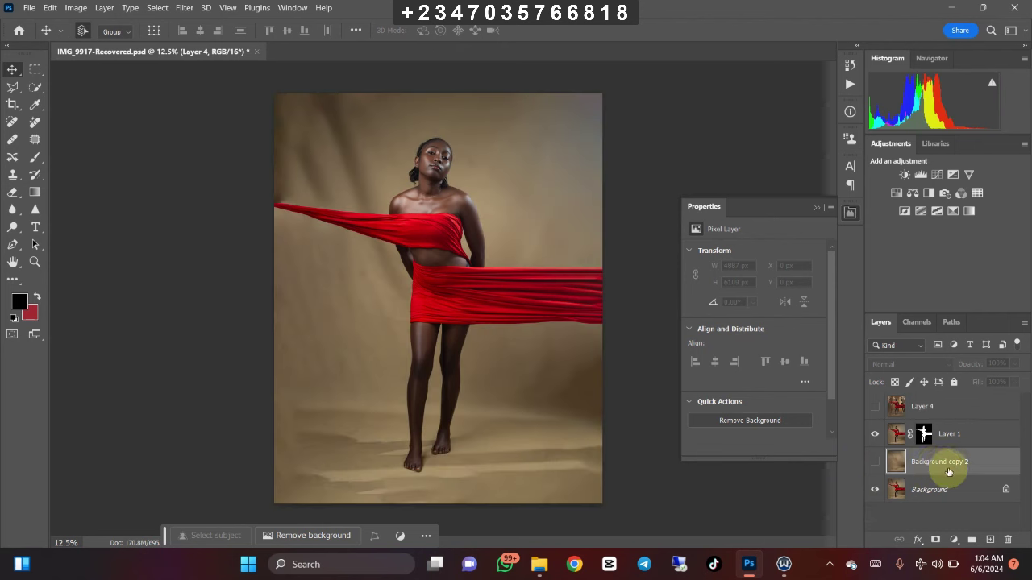
left_click(875, 463)
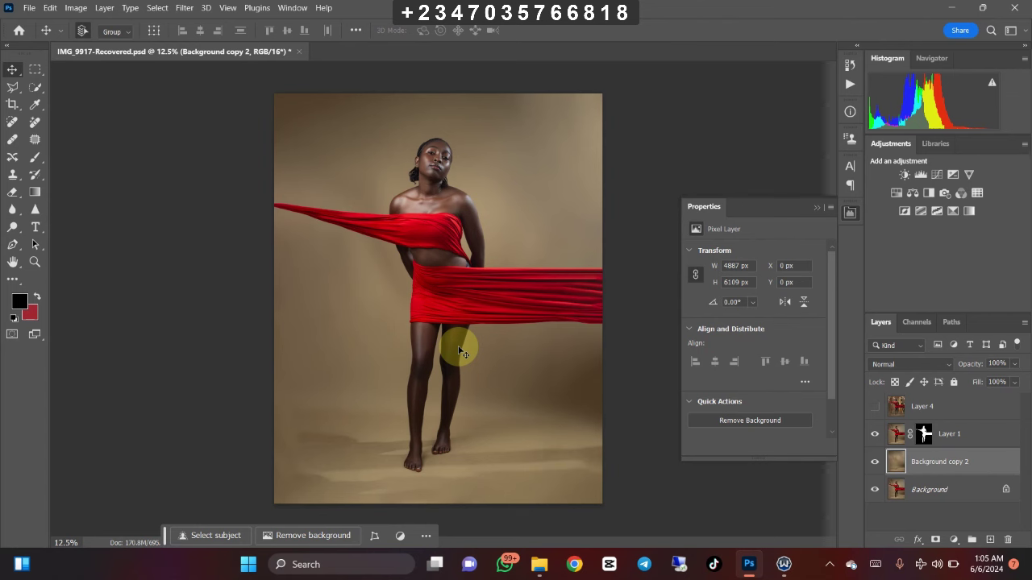
Step: Open the Downloads folder in File Explorer and preview the image "Firefly generate canva studio background 14548"
left_click(537, 563)
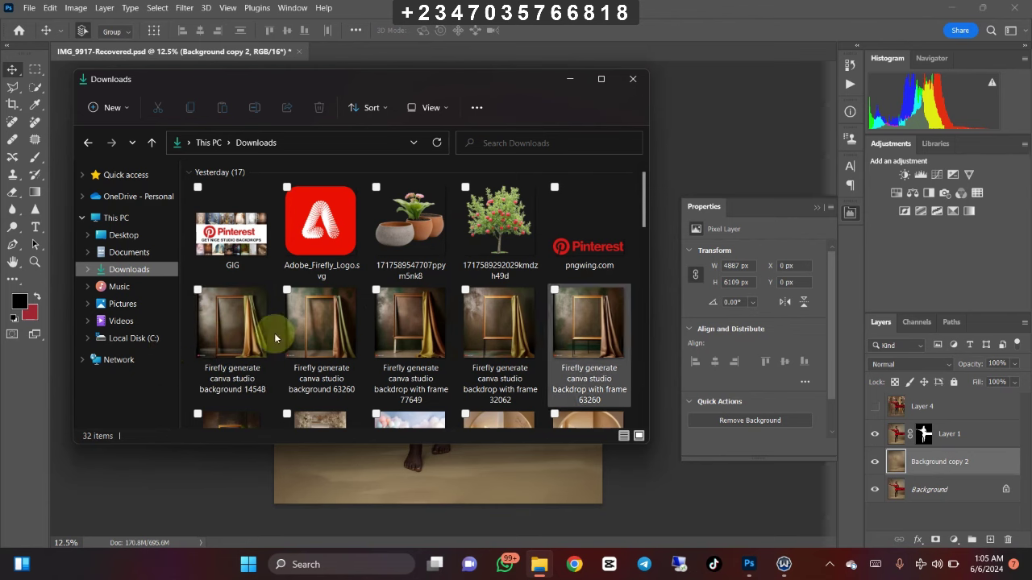
left_click(238, 333)
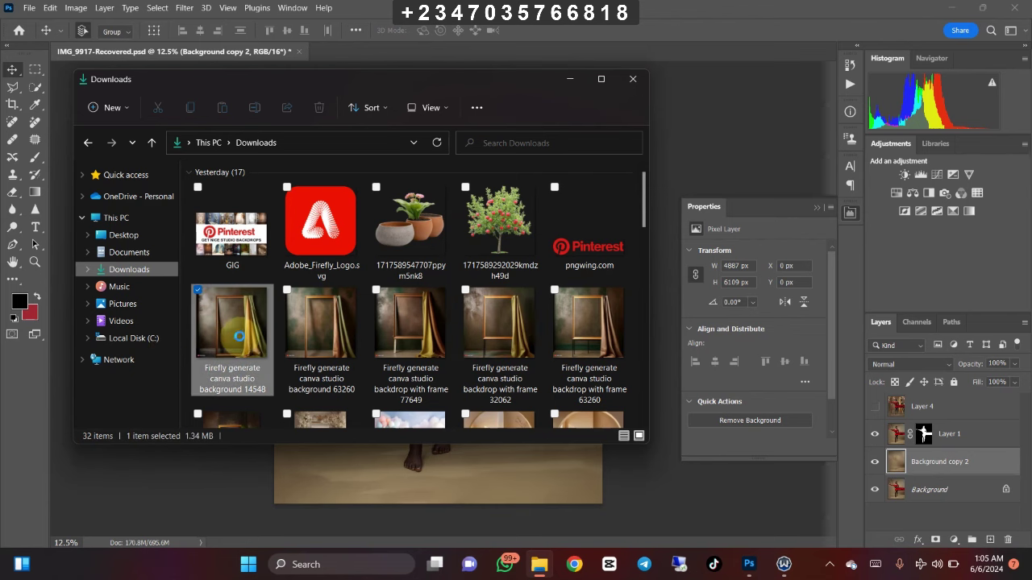
double_click(242, 337)
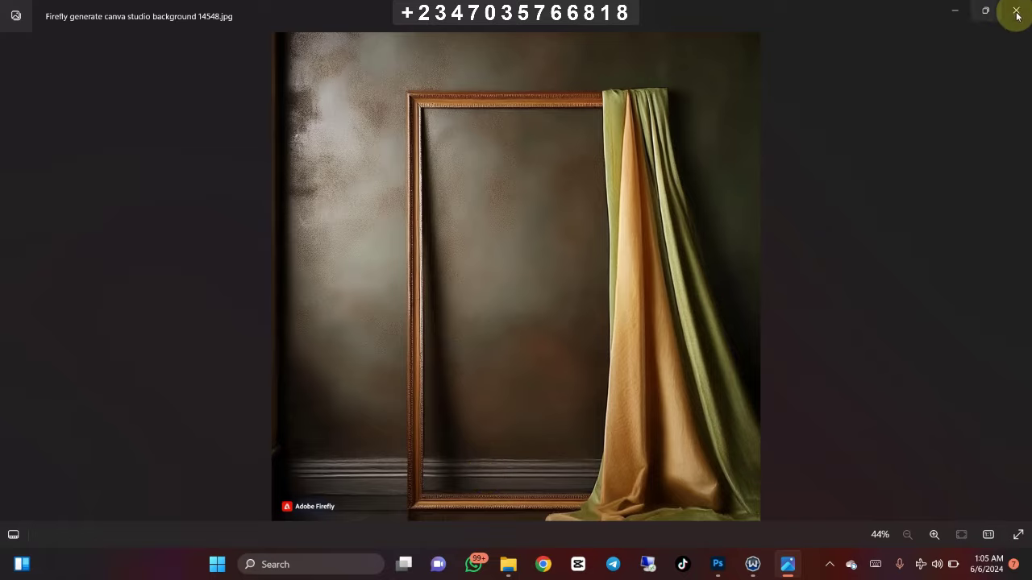
key("alt+F4")
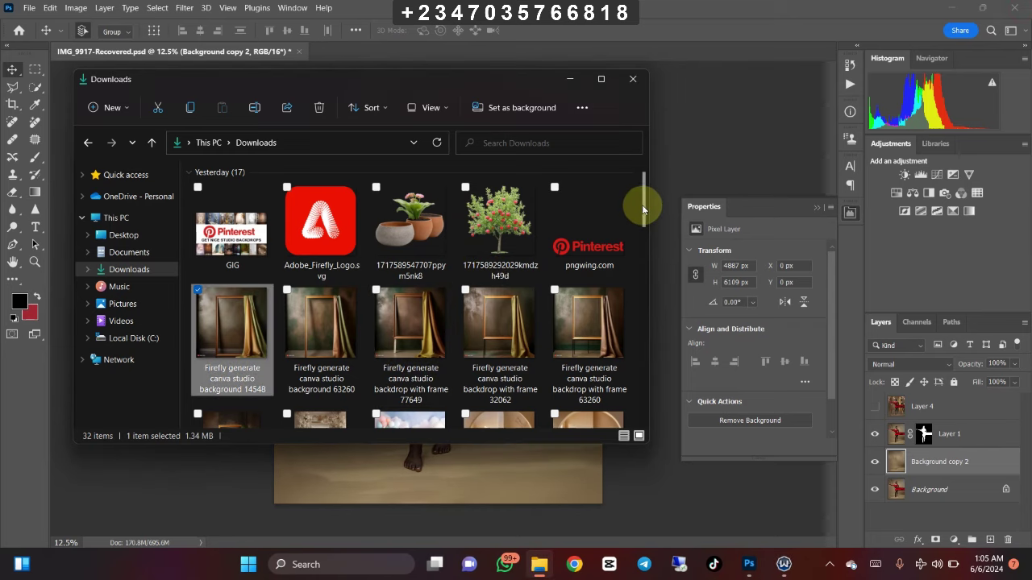
left_click_drag(645, 200, 645, 223)
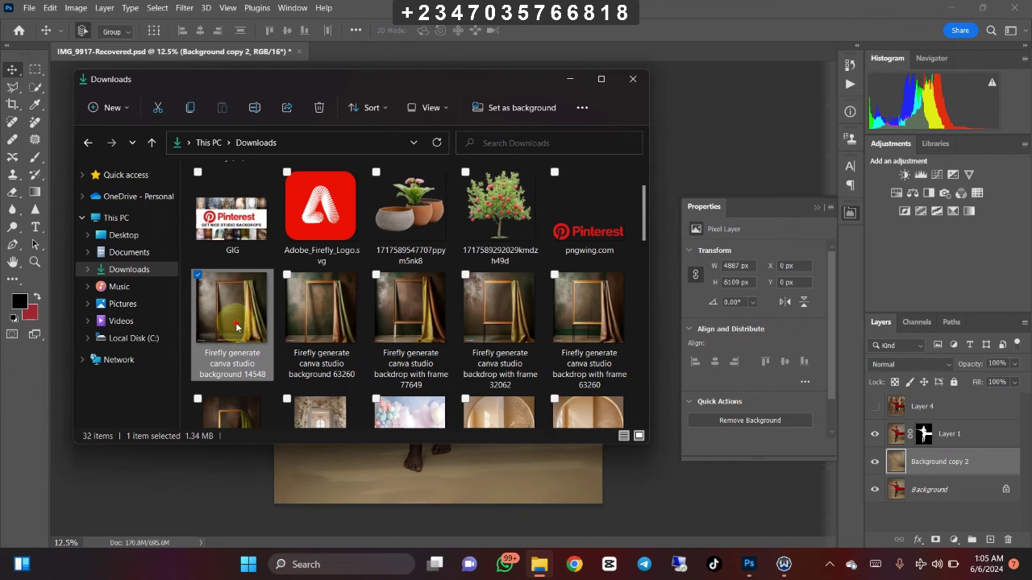
double_click(315, 323)
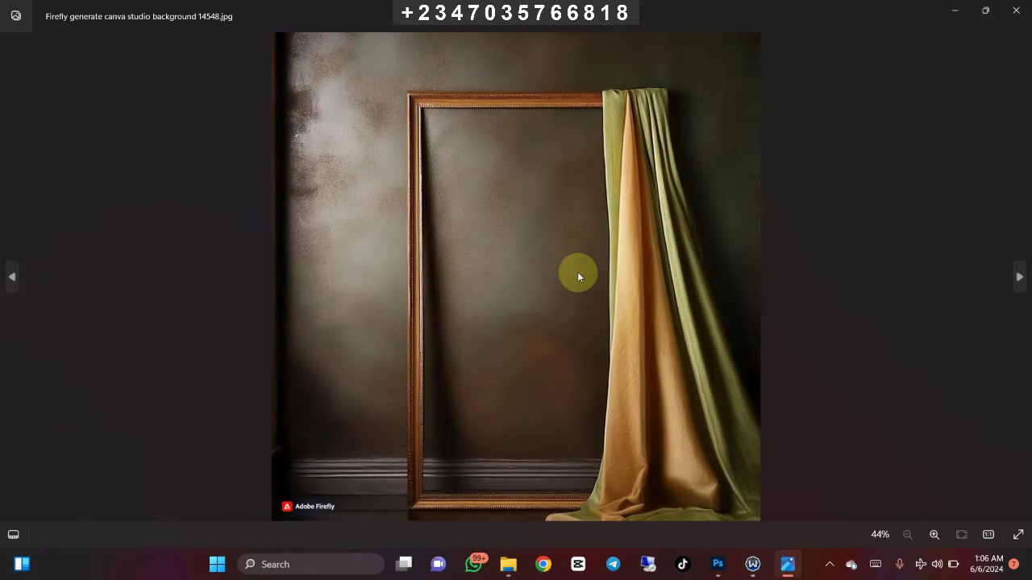
left_click(1015, 11)
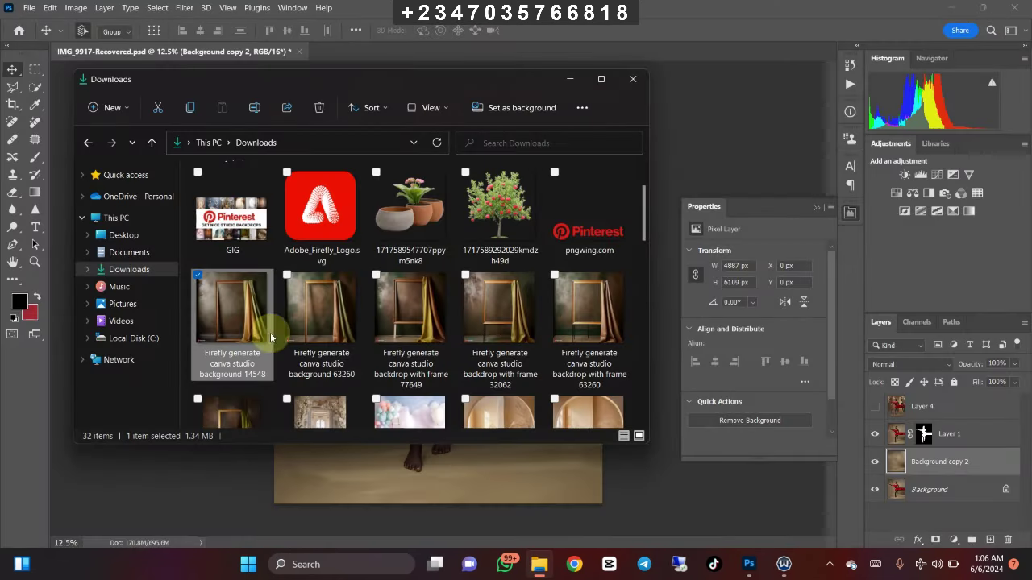
Step: Place the Firefly background 14548 image above Background copy 2, scaled to 70.76% so its frame and curtain surround the woman
left_click_drag(270, 332, 461, 467)
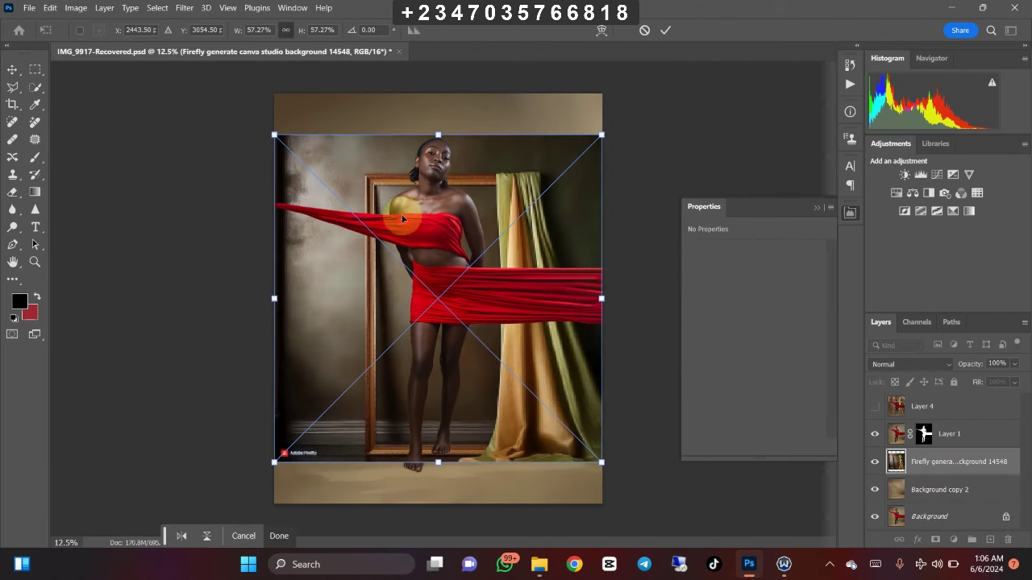
left_click_drag(438, 134, 433, 76)
left_click_drag(490, 187, 462, 194)
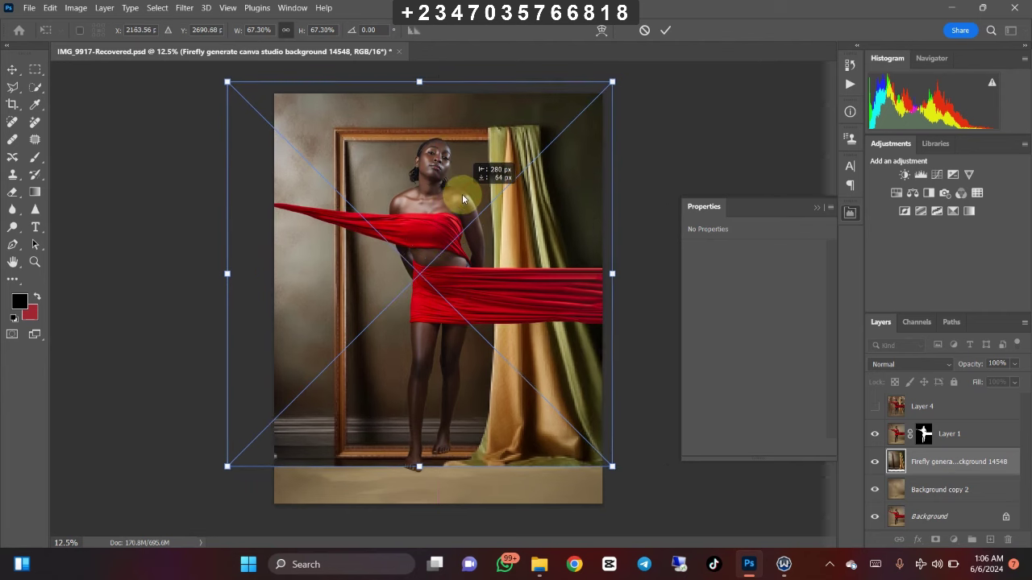
left_click_drag(420, 81, 421, 60)
mouse_move(432, 265)
left_mouse_down()
mouse_move(426, 248)
mouse_move(437, 246)
mouse_move(425, 246)
mouse_move(433, 252)
left_mouse_up()
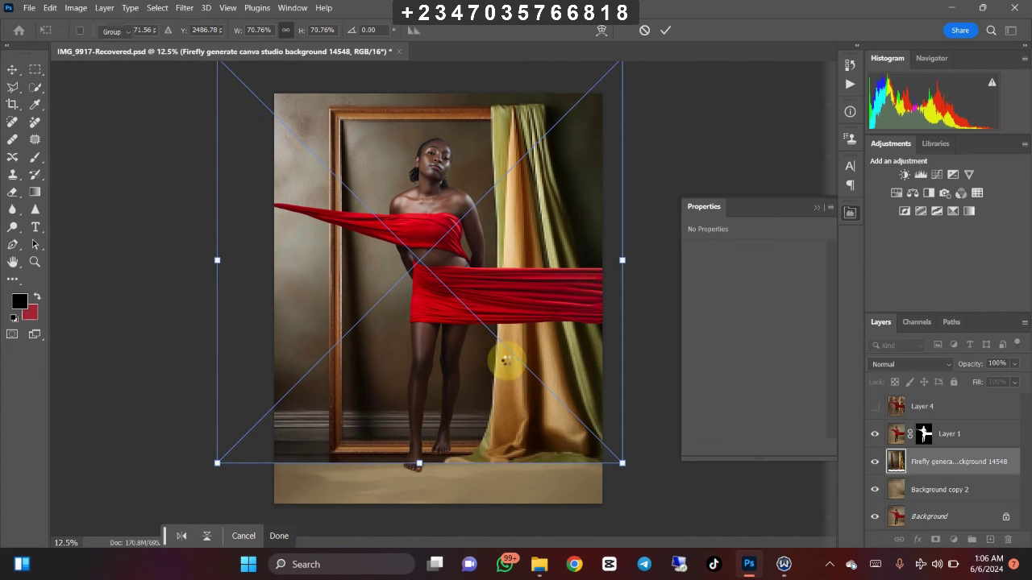
key("Return")
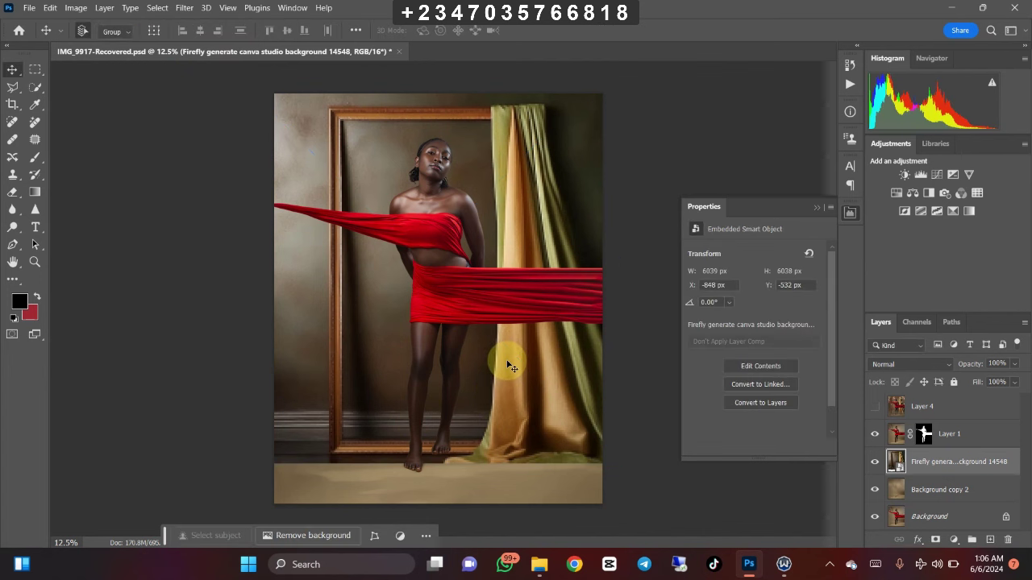
Step: Hide Layer 1 and select the curtain with the Quick Selection tool in add mode, using brush sizes 600 and 175
left_click(876, 435)
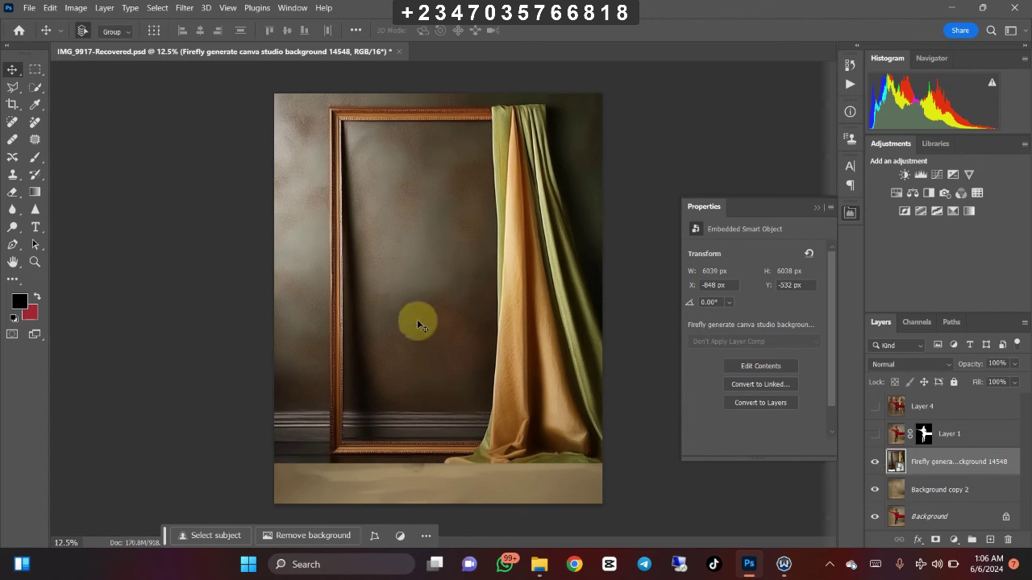
left_click(35, 87)
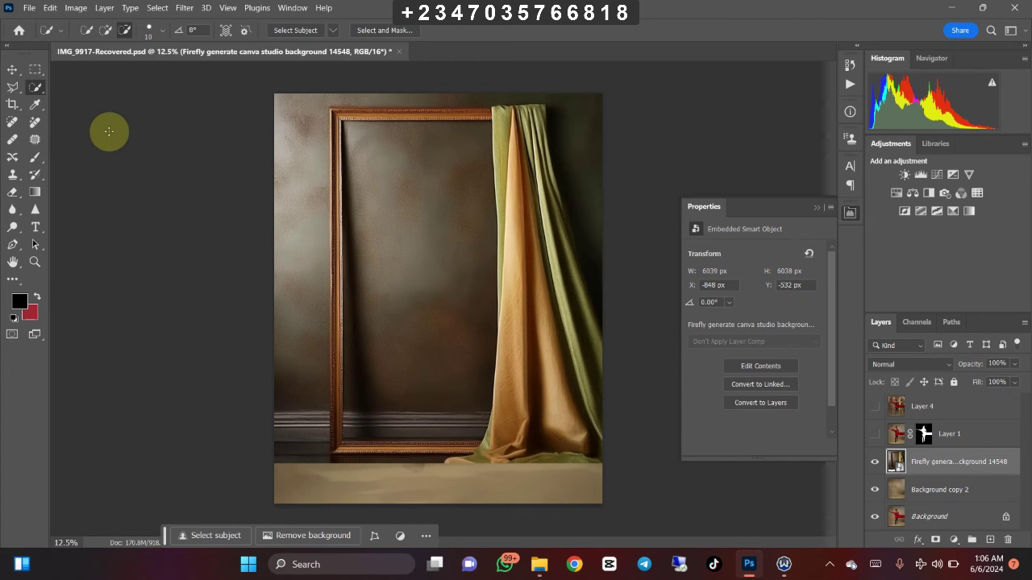
left_click(105, 31)
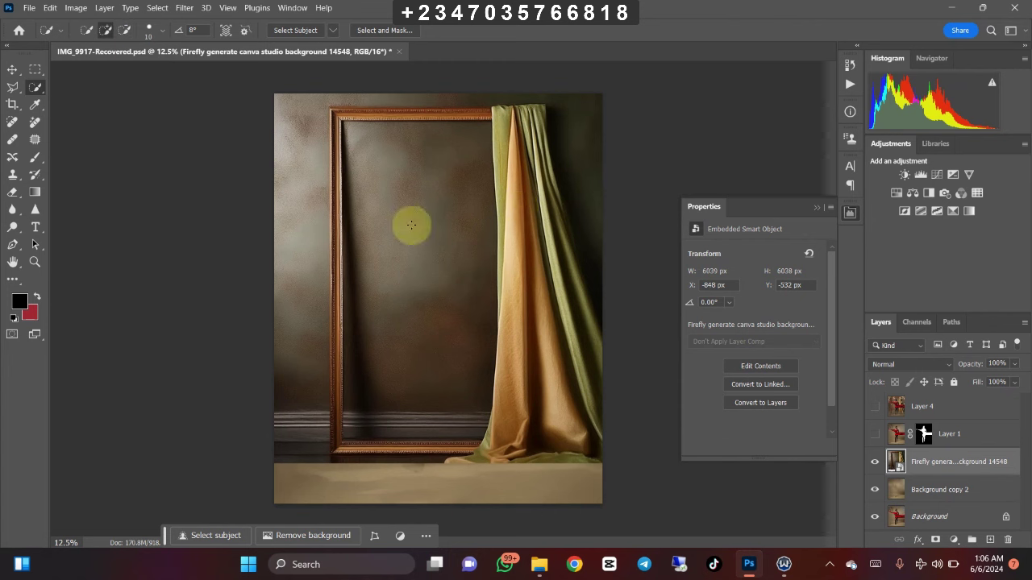
key("bracketright")
key("bracketright")
key("bracketright")
key("bracketright")
key("bracketright")
key("bracketright")
key("bracketright")
key("bracketright")
key("bracketright")
key("bracketright")
key("bracketright")
key("bracketright")
key("bracketright")
key("bracketright")
key("bracketright")
key("bracketright")
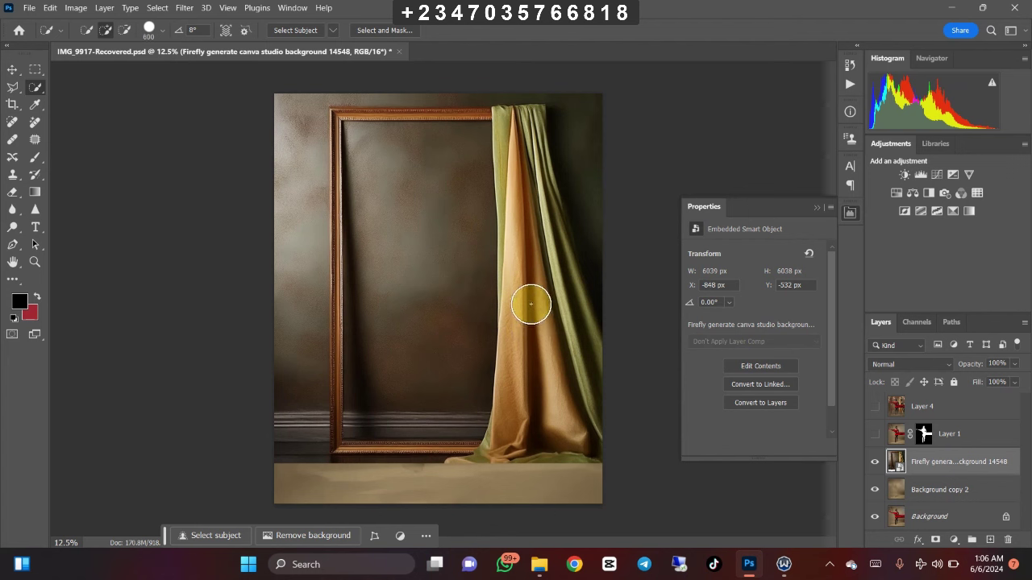
mouse_move(532, 301)
left_mouse_down()
mouse_move(550, 347)
mouse_move(574, 370)
mouse_move(546, 254)
mouse_move(513, 217)
mouse_move(520, 208)
mouse_move(506, 150)
mouse_move(518, 216)
mouse_move(511, 166)
mouse_move(527, 123)
mouse_move(520, 303)
mouse_move(489, 196)
left_mouse_up()
key("bracketleft")
key("bracketleft")
key("bracketleft")
key("bracketleft")
key("bracketleft")
key("bracketleft")
Step: Add the missed green outer folds of the curtain to the selection with the Polygonal Lasso in add mode
scroll(489, 196, "up", 1)
scroll(489, 196, "up", 2)
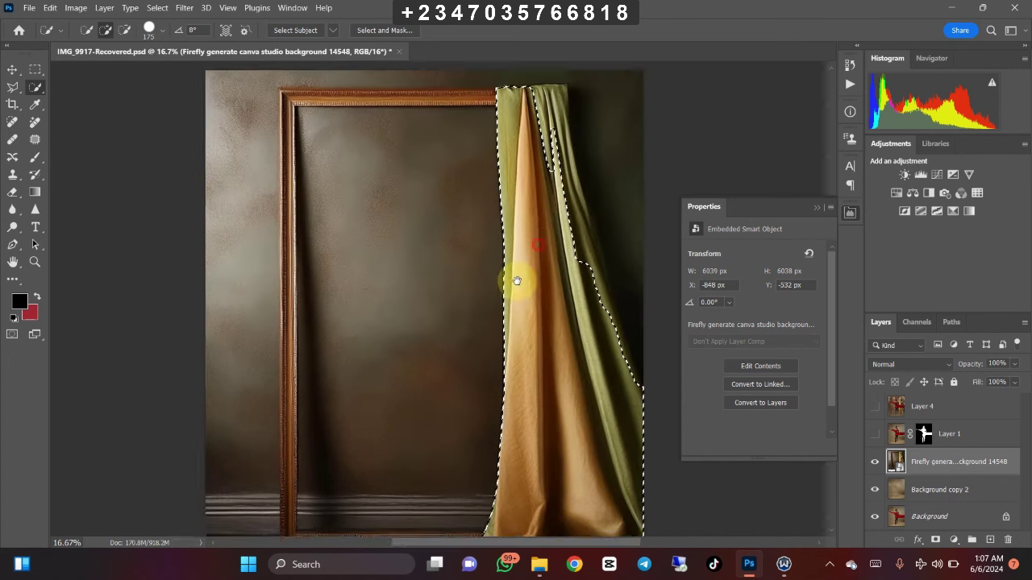
right_click(12, 87)
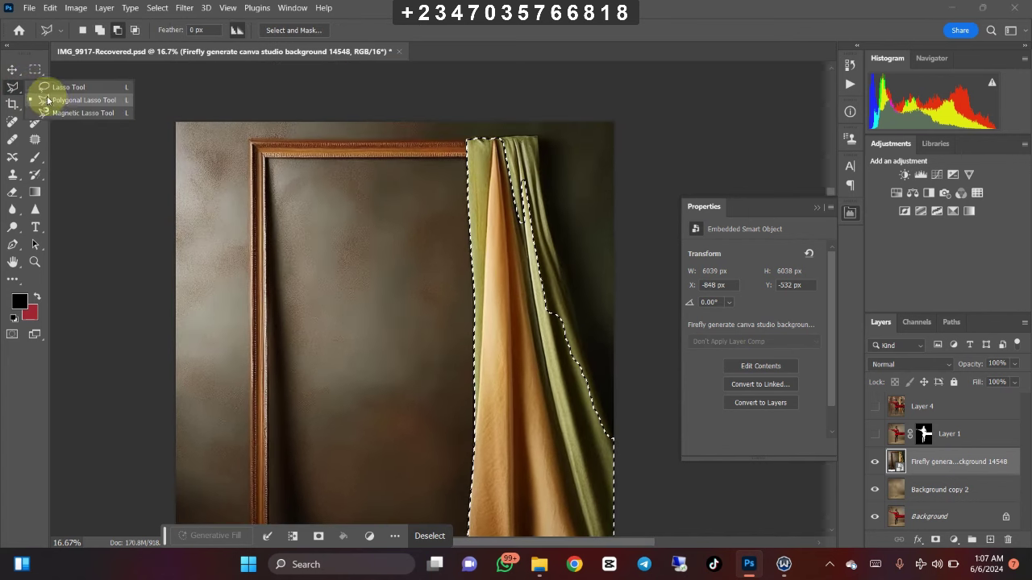
left_click(64, 100)
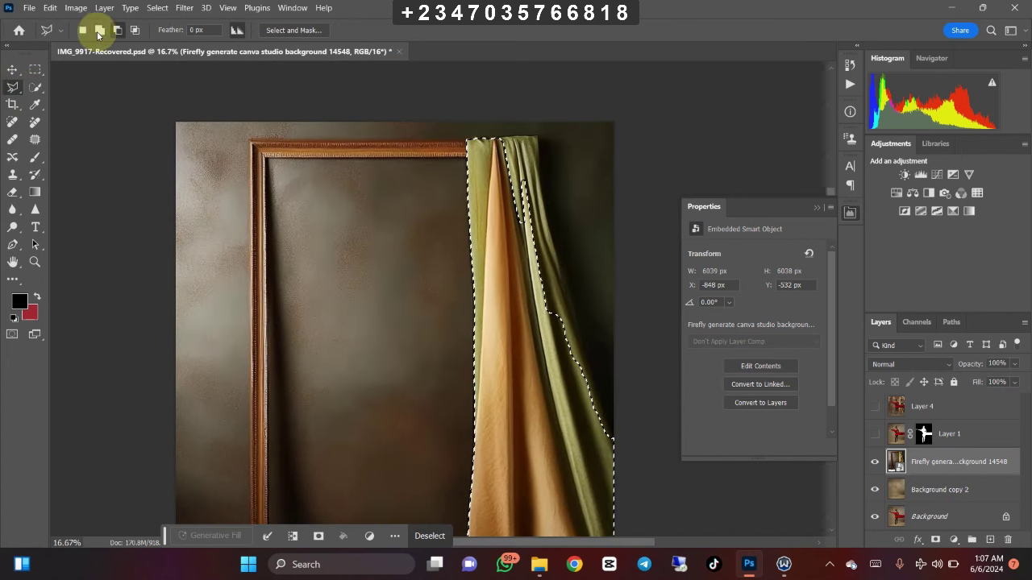
left_click(490, 135)
left_click(510, 138)
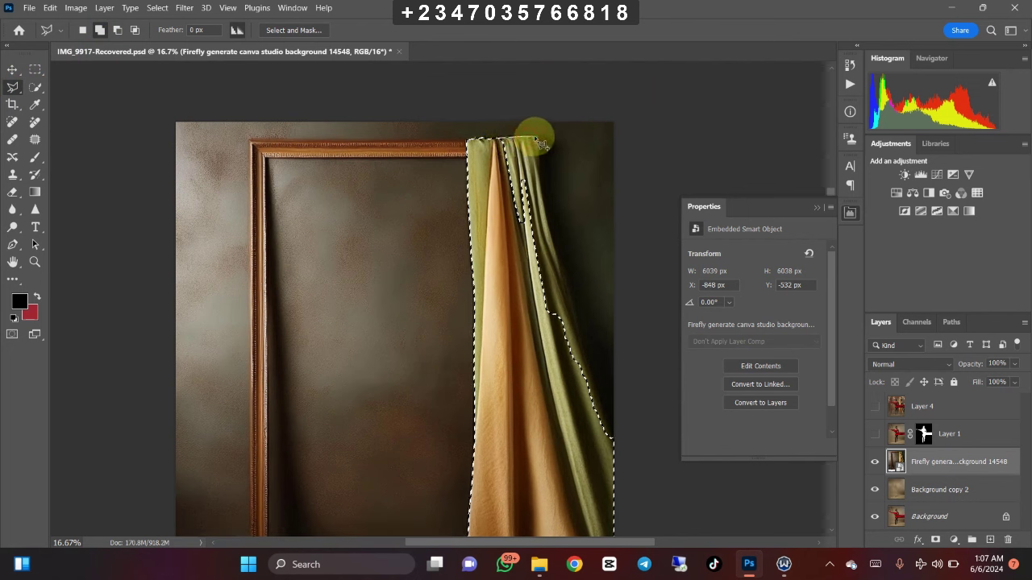
left_click(539, 141)
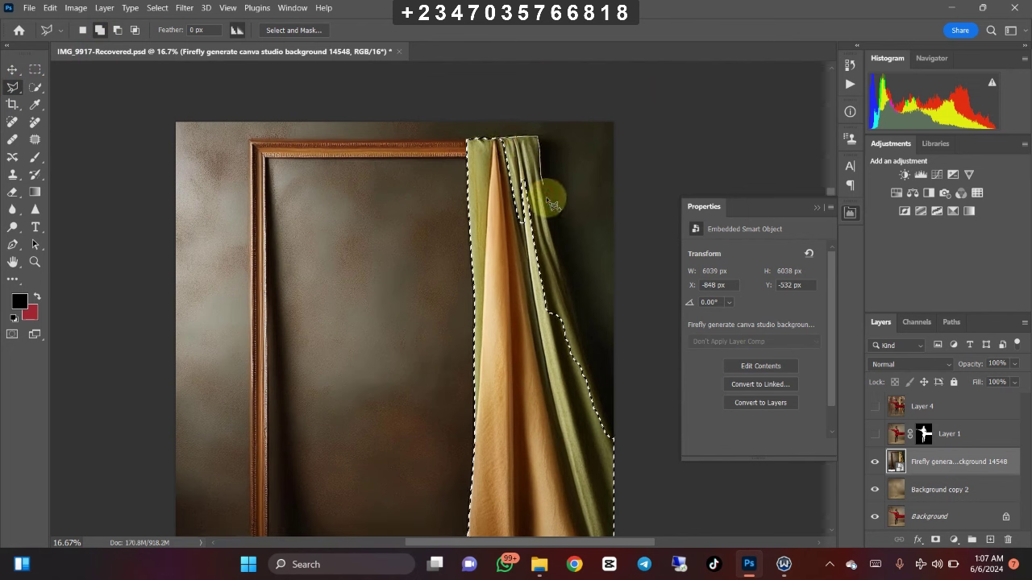
left_click(563, 265)
left_click(613, 449)
left_click(494, 244)
left_click(477, 151)
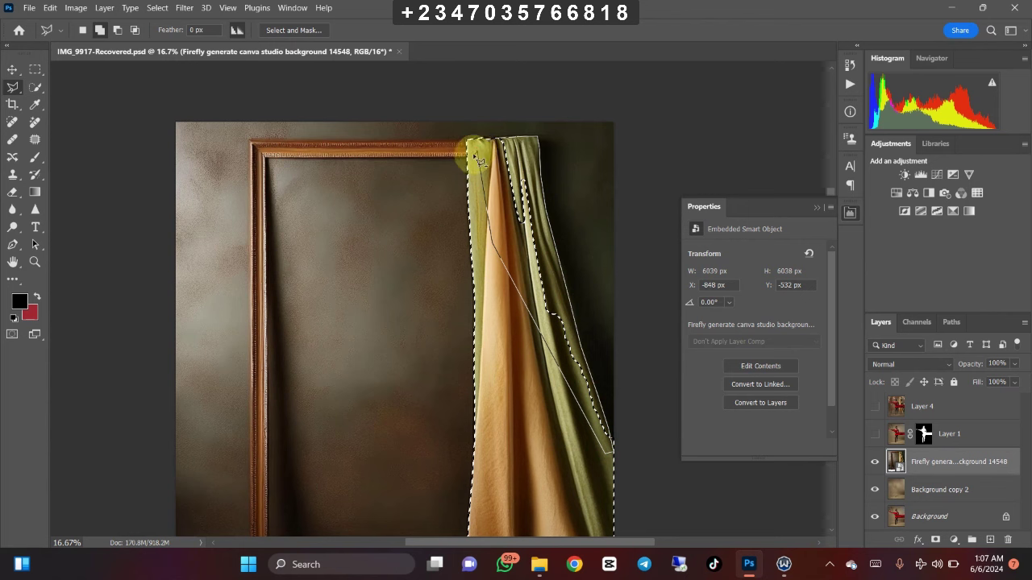
left_click(476, 157)
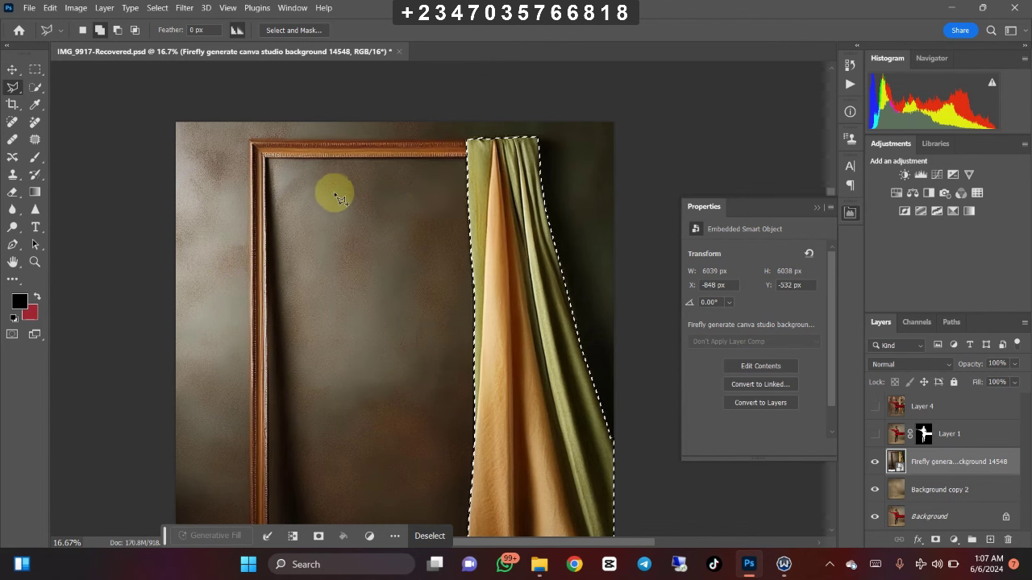
Step: Add the wooden frame to the curtain selection by outlining its inner and outer edges with the Polygonal Lasso
left_click(468, 158)
left_click(271, 164)
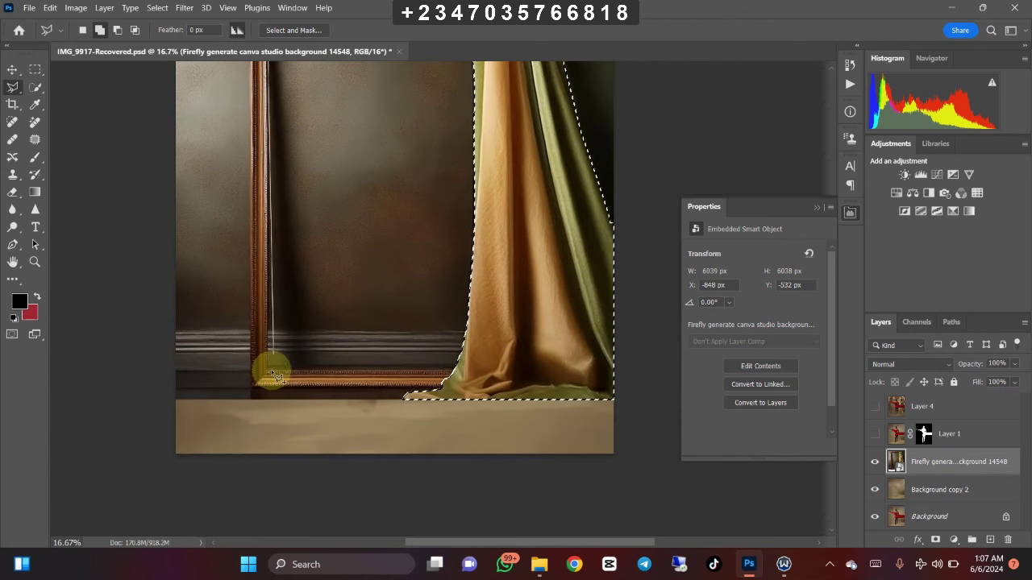
left_click(267, 373)
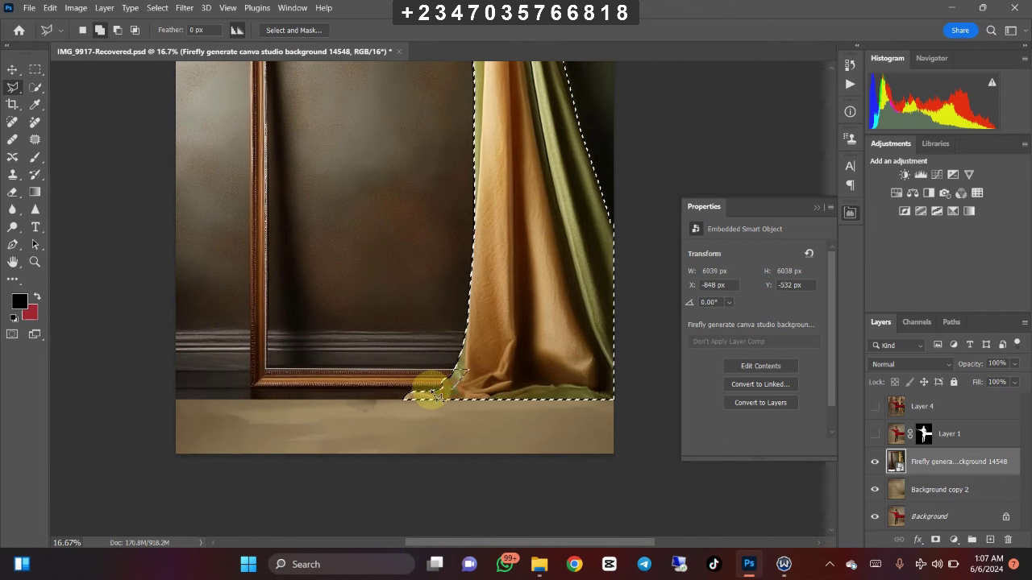
left_click(254, 395)
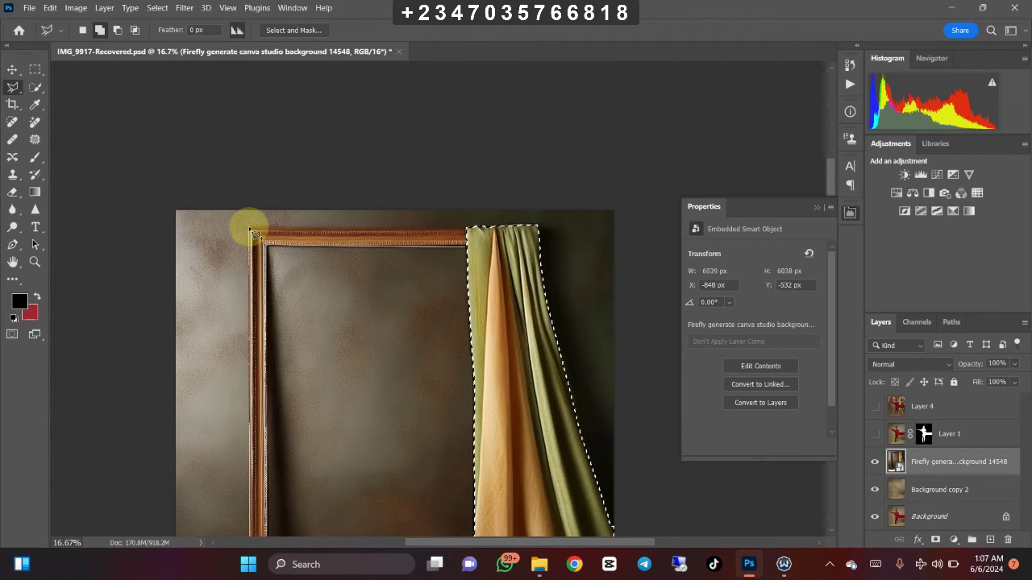
left_click(250, 229)
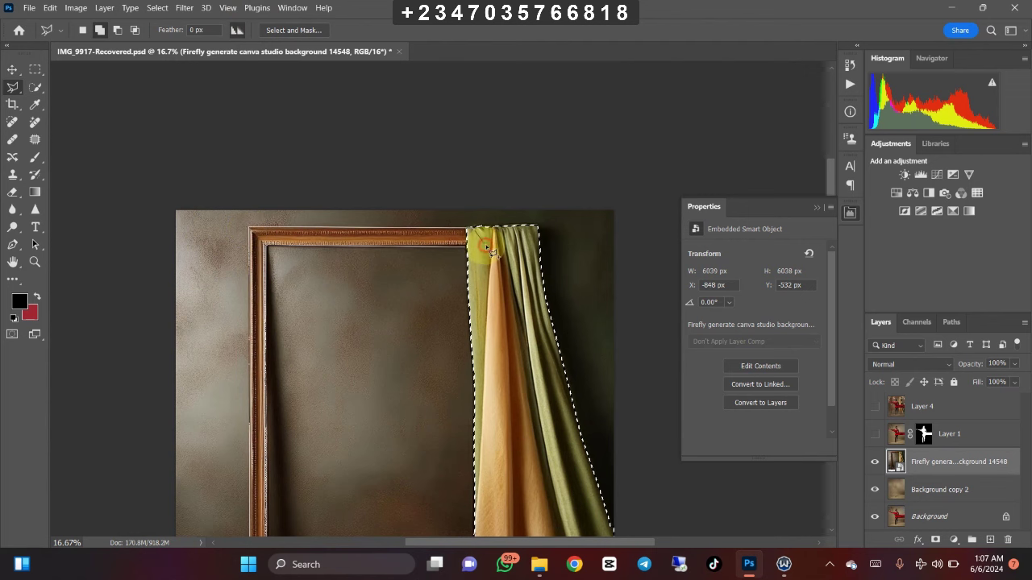
double_click(474, 232)
scroll(454, 266, "down", 1)
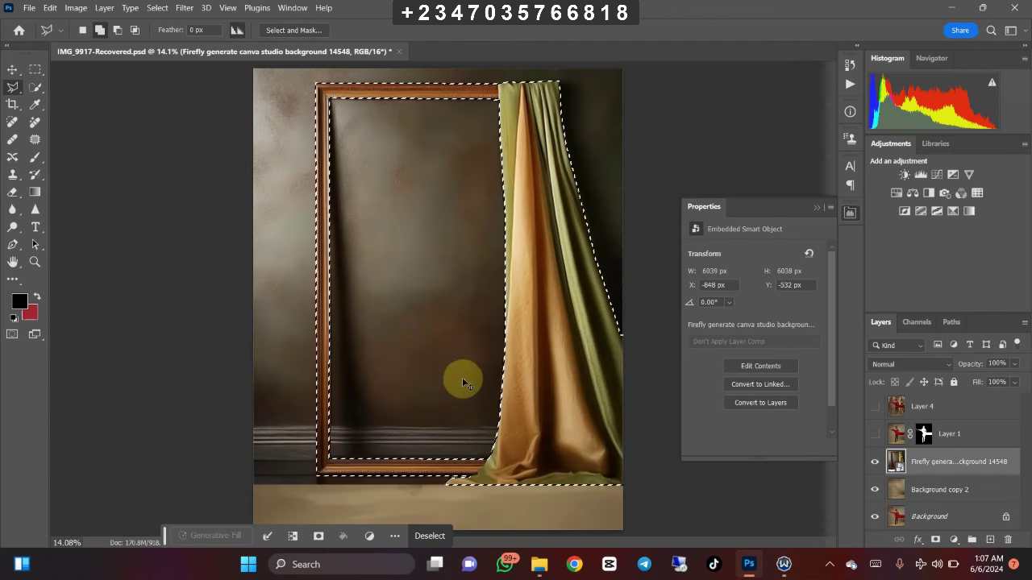
key("ctrl+plus")
key("ctrl+minus")
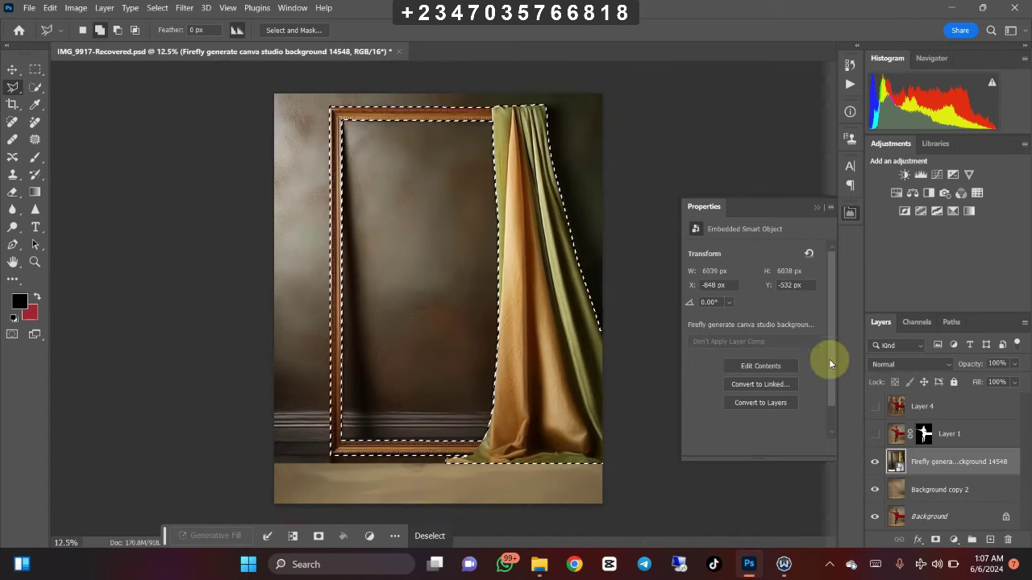
key("ctrl+plus")
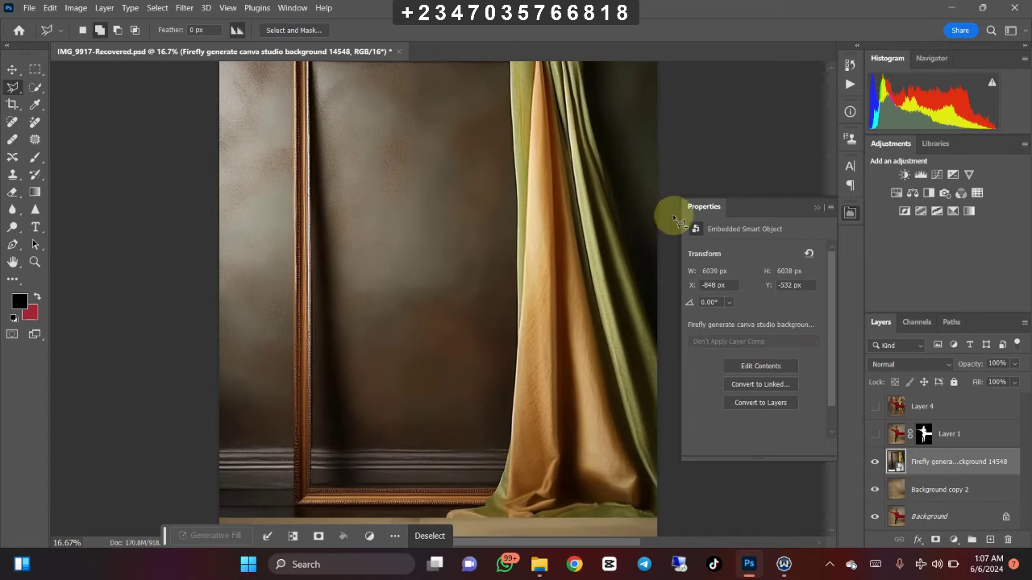
Step: Copy the selected frame and curtain to a new layer, delete the Firefly background 14548 layer, and show Layer 1
key("ctrl+j")
key("ctrl+minus")
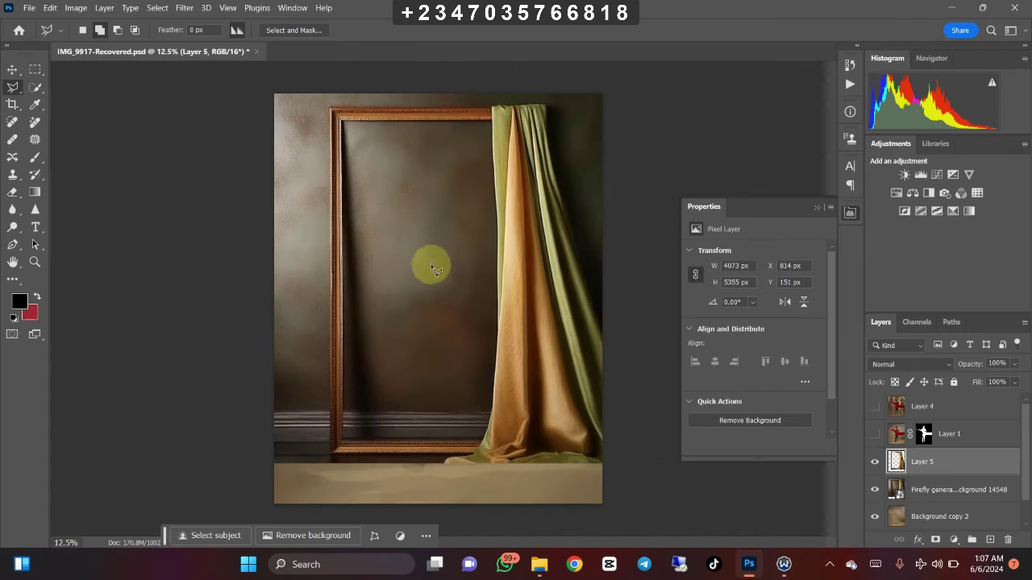
left_click(944, 494)
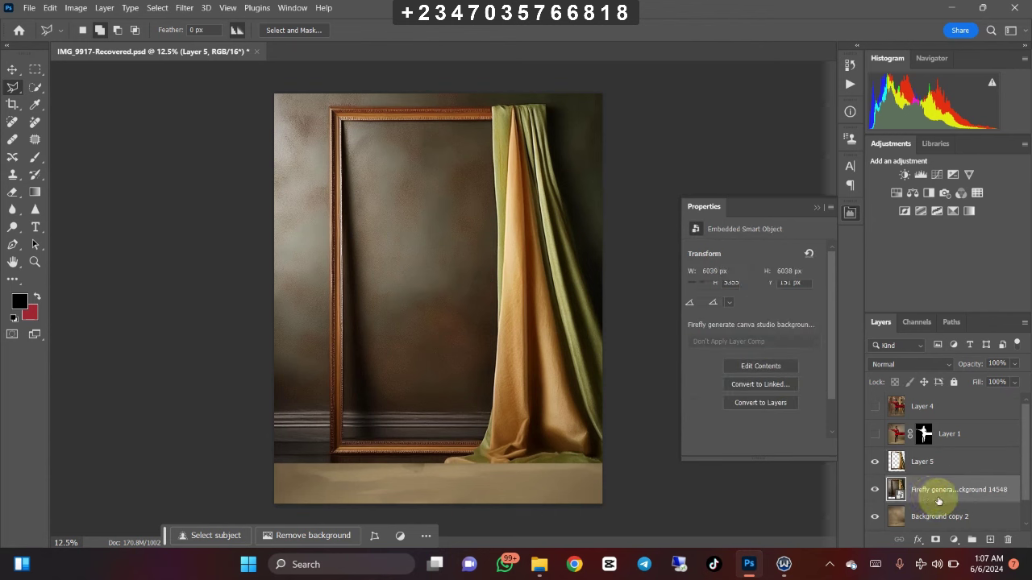
key("Delete")
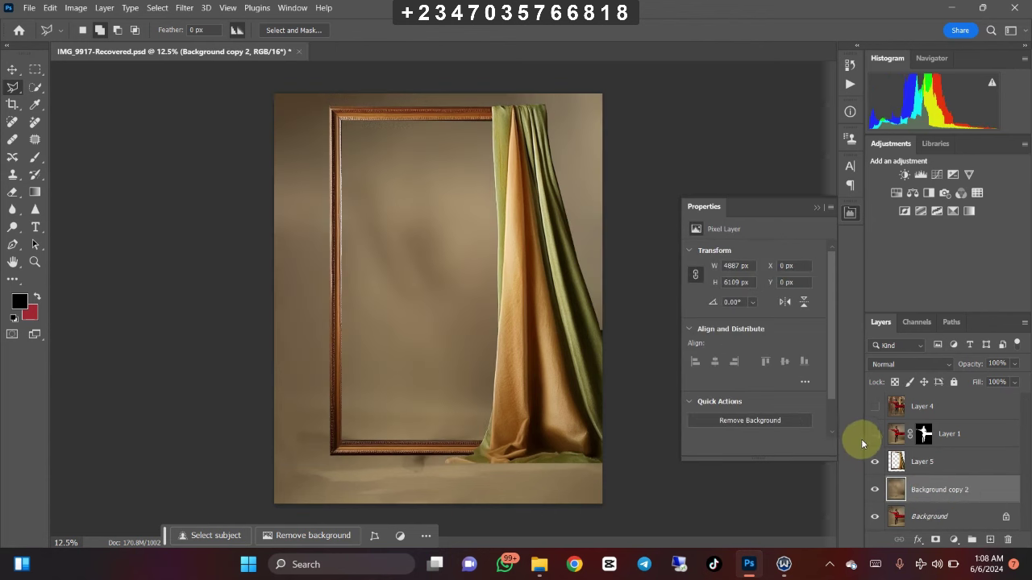
left_click(876, 435)
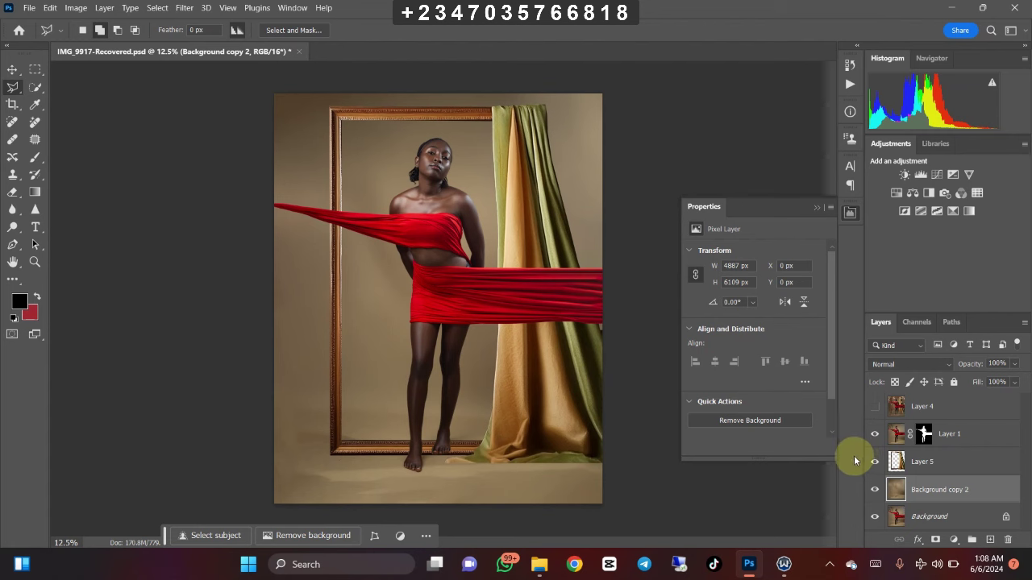
Step: Examine how the woman's feet and the red fabric overlap the frame and the curtain's hem
key("ctrl+plus")
left_click_drag(446, 469, 517, 302)
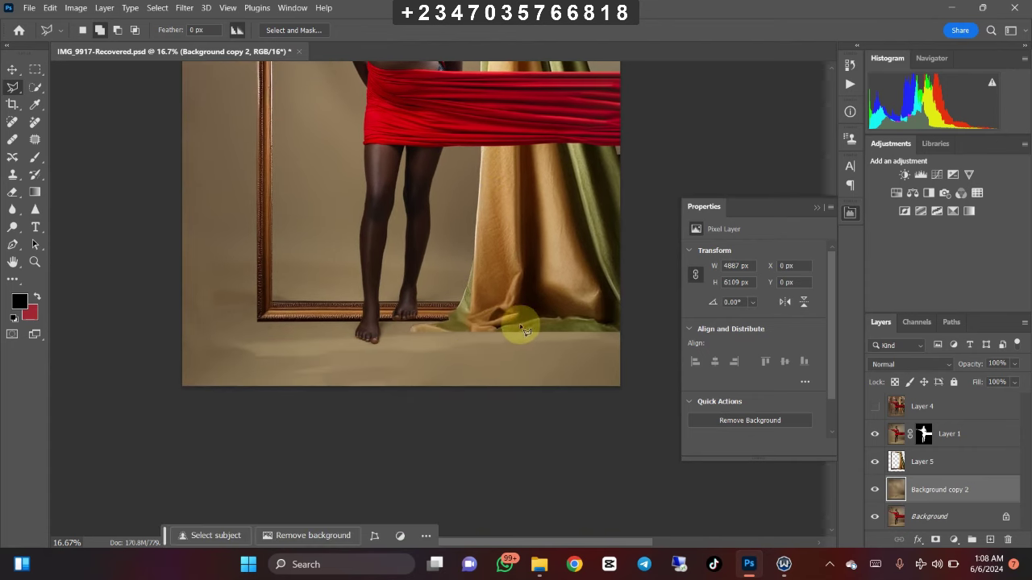
scroll(456, 331, "down", 2)
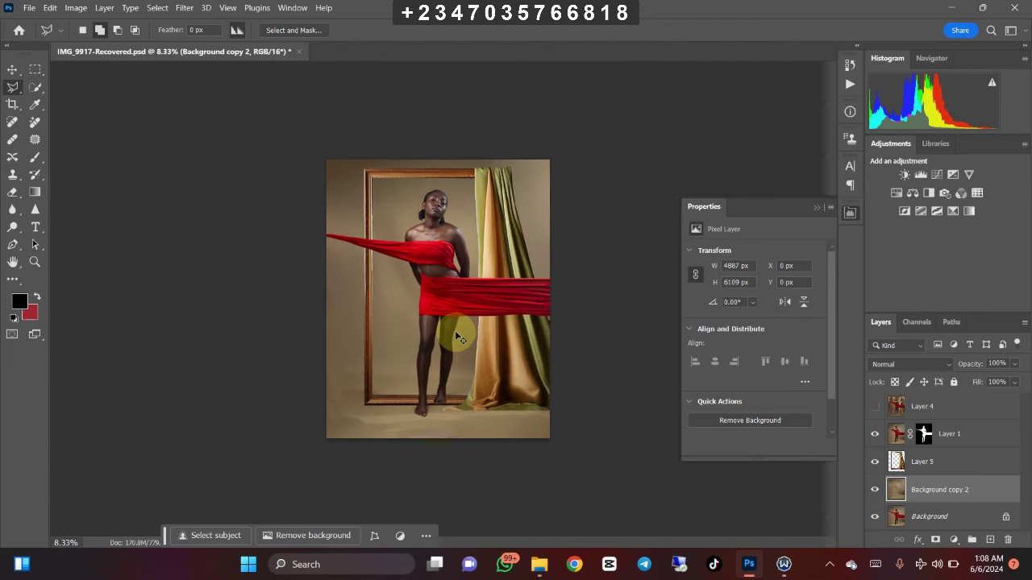
scroll(454, 330, "up", 1)
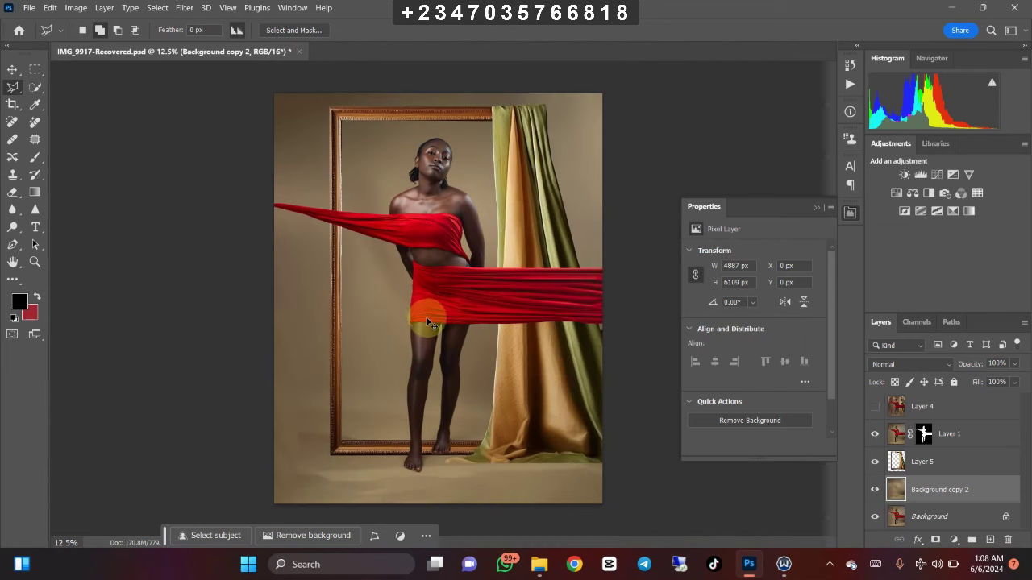
scroll(428, 327, "up", 1)
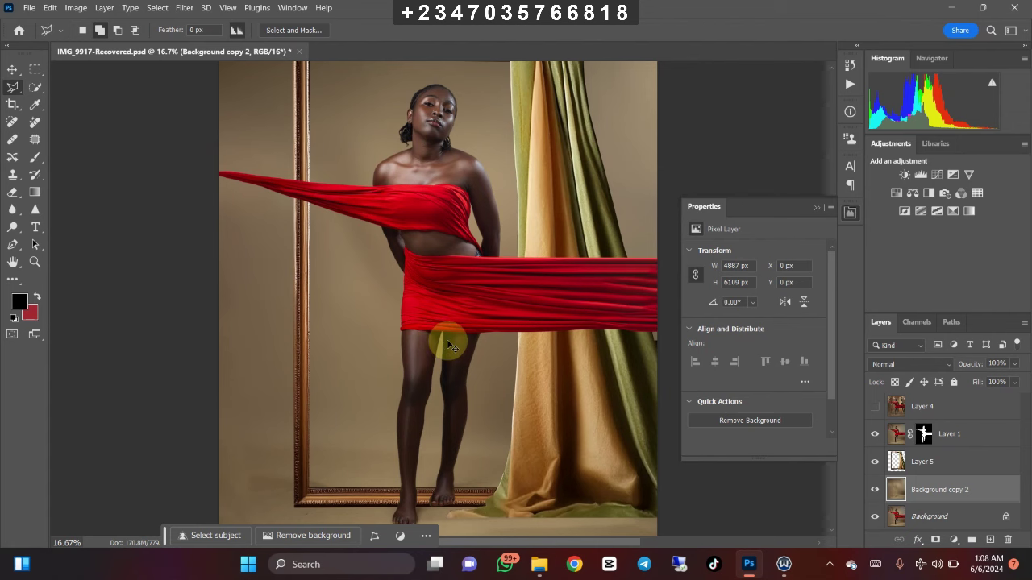
scroll(352, 293, "up", 1)
scroll(459, 362, "down", 4)
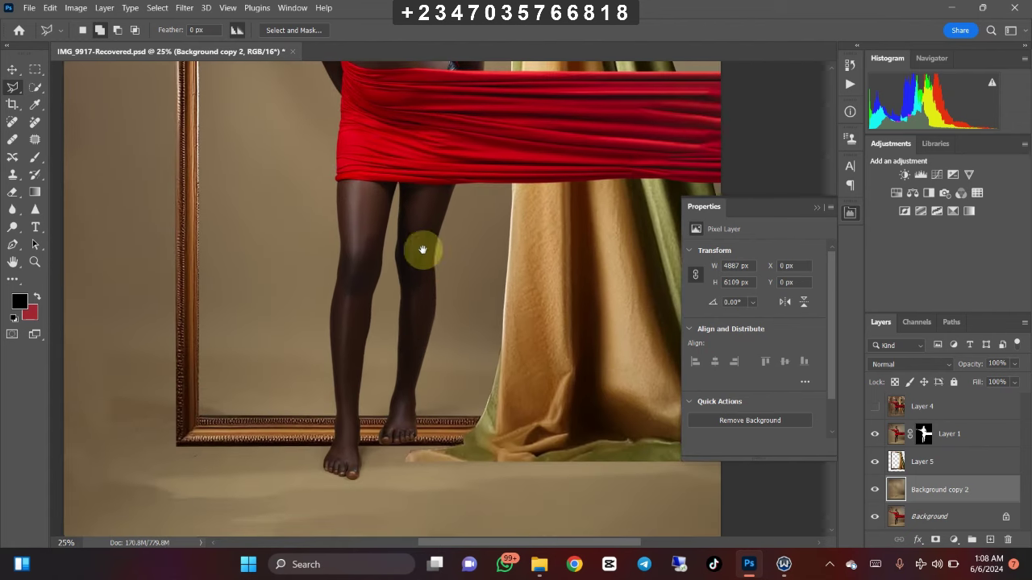
scroll(448, 302, "down", 1)
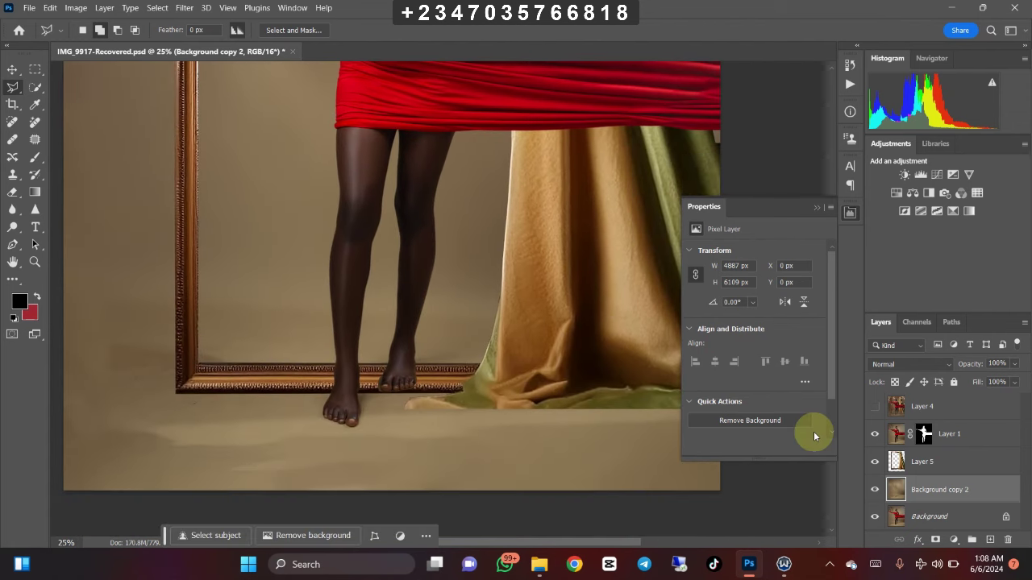
Step: Rename Layer 5 as png and add a white layer mask to it
left_click(896, 462)
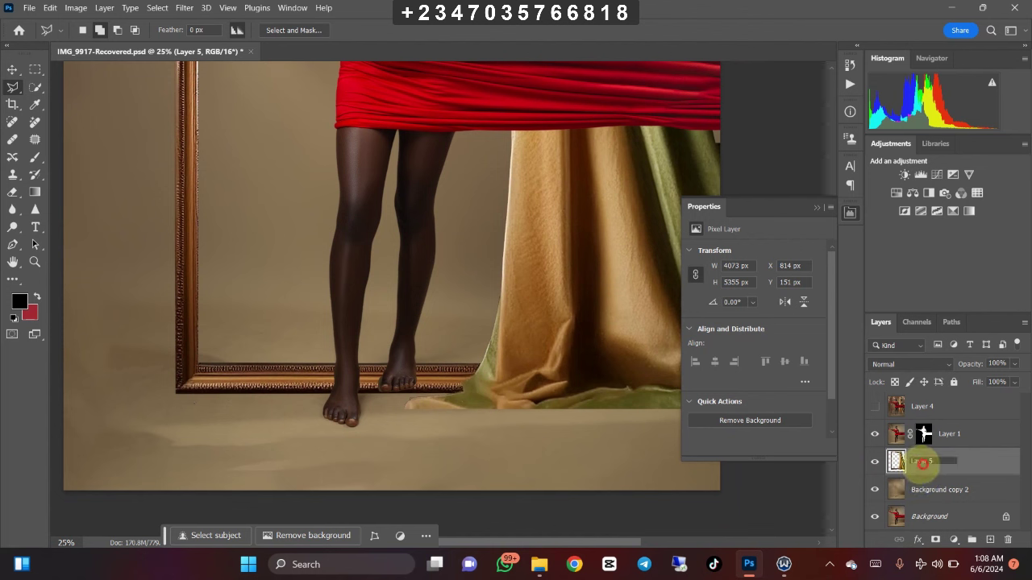
double_click(921, 462)
type("png")
key("Return")
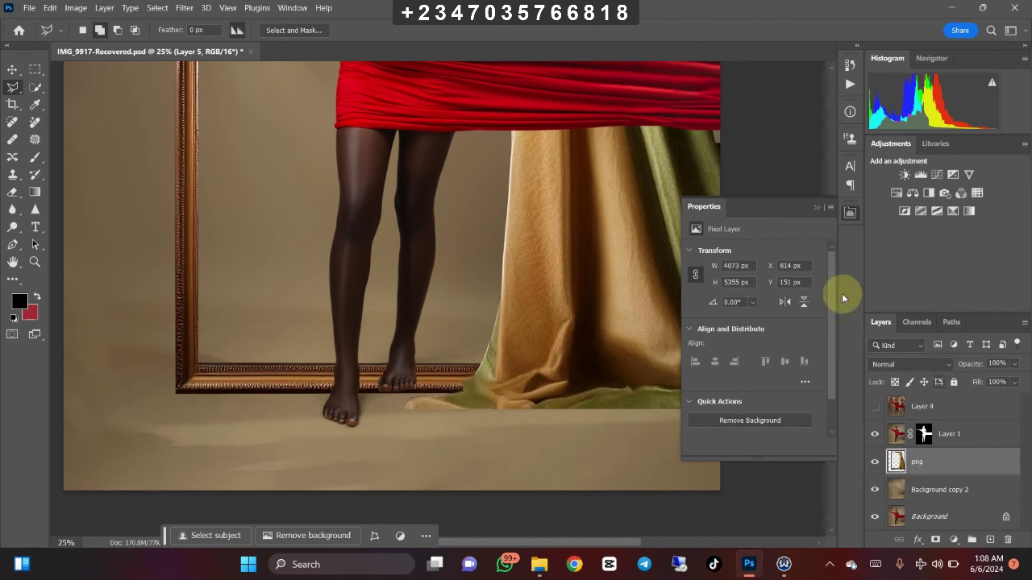
left_click(935, 539)
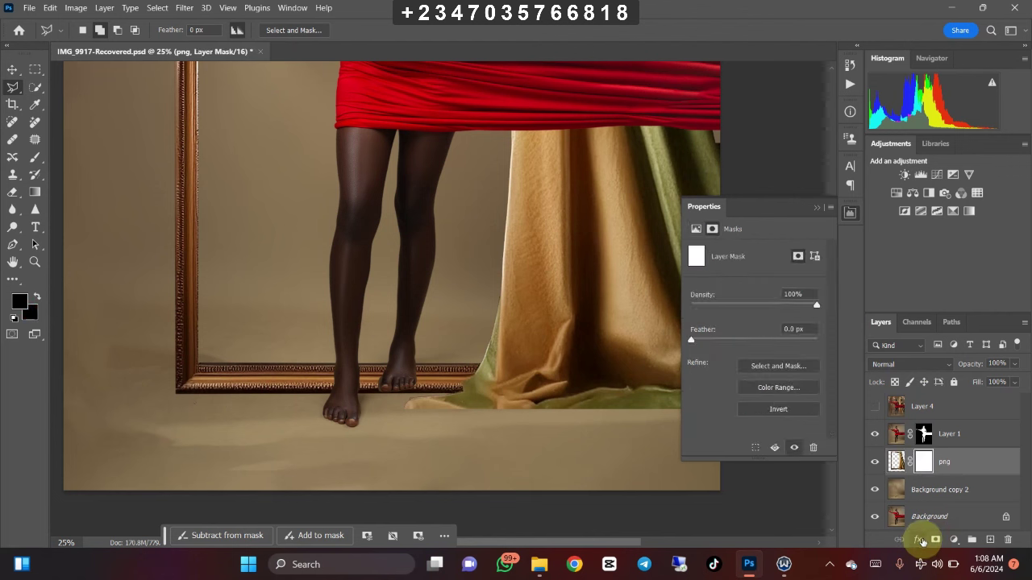
Step: With the png layer's outline as selection, brush black at size 200 on Layer 1's mask to put the rear foot behind the frame
left_click(895, 464, "ctrl")
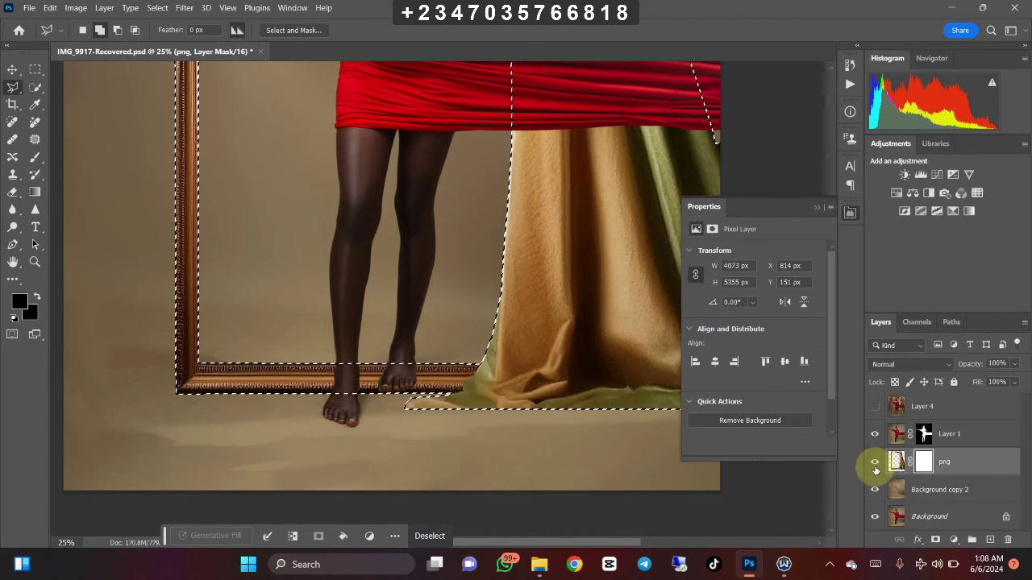
left_click(924, 435)
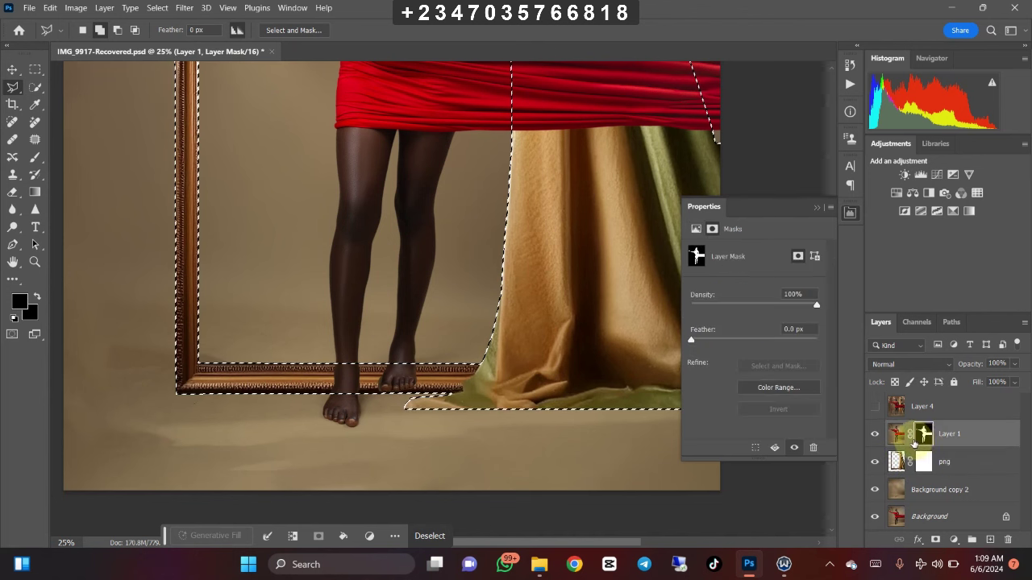
left_click(41, 163)
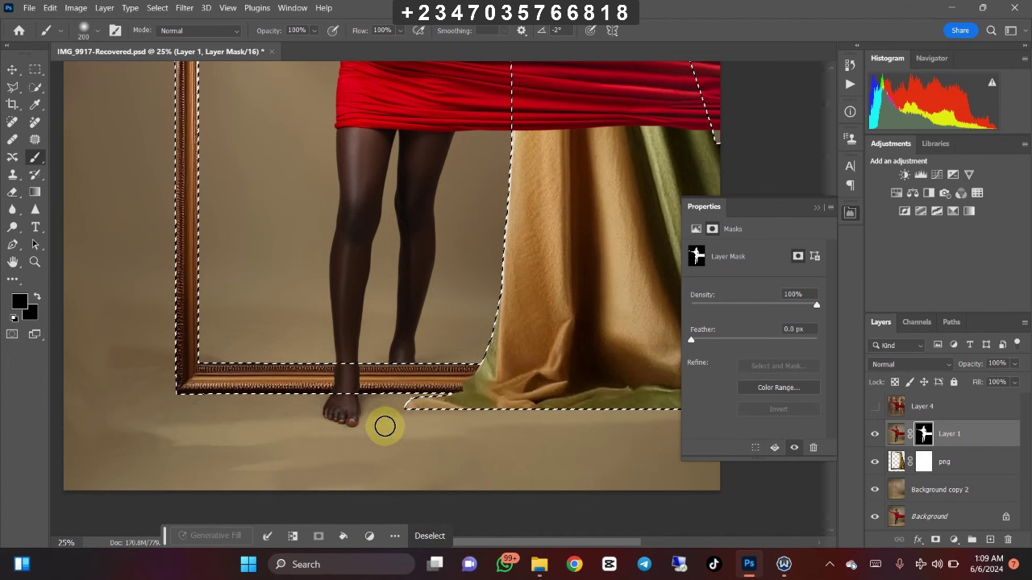
key("ctrl+d")
key("ctrl+minus")
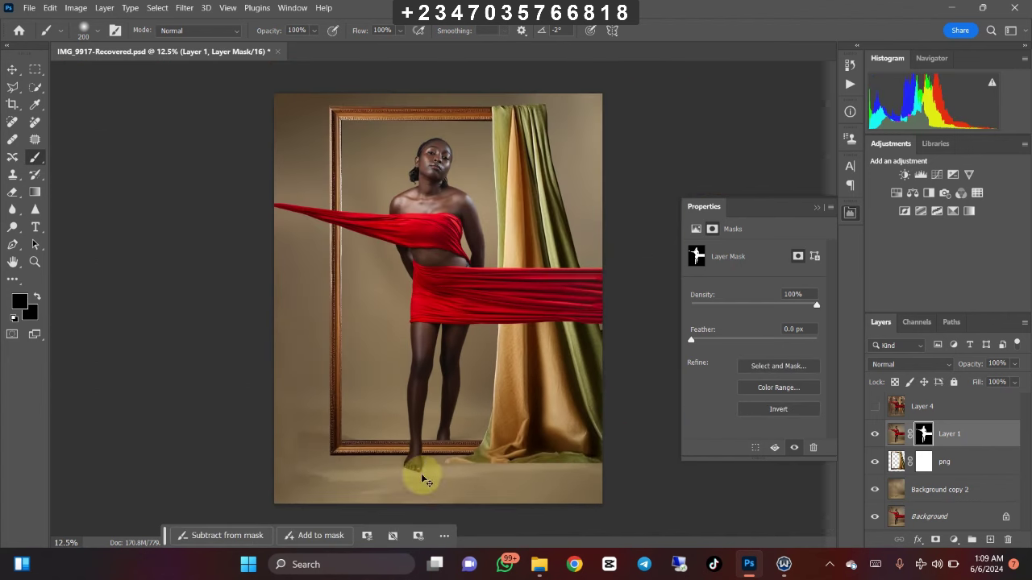
key("ctrl+minus")
key("ctrl+plus")
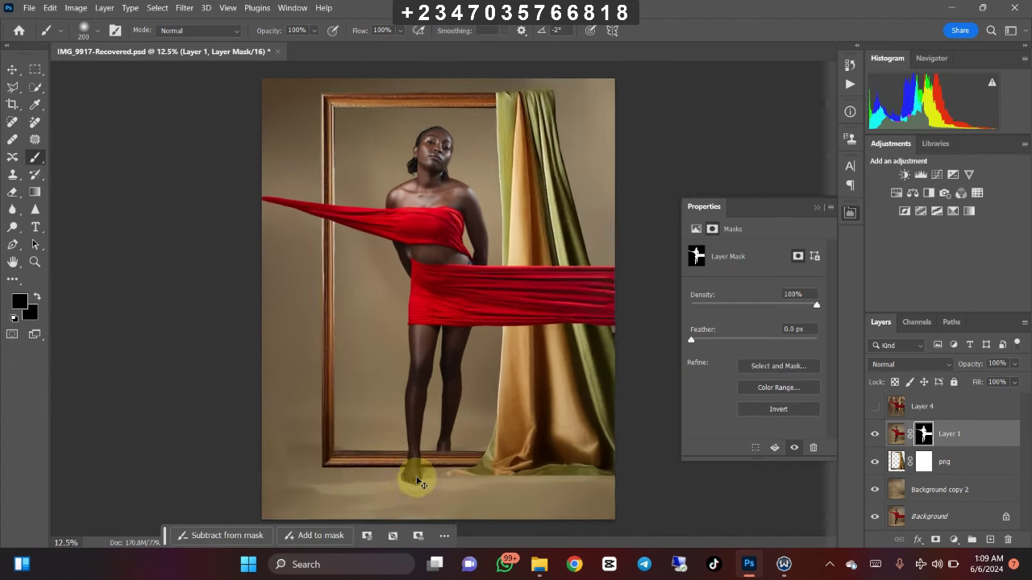
key("ctrl+plus")
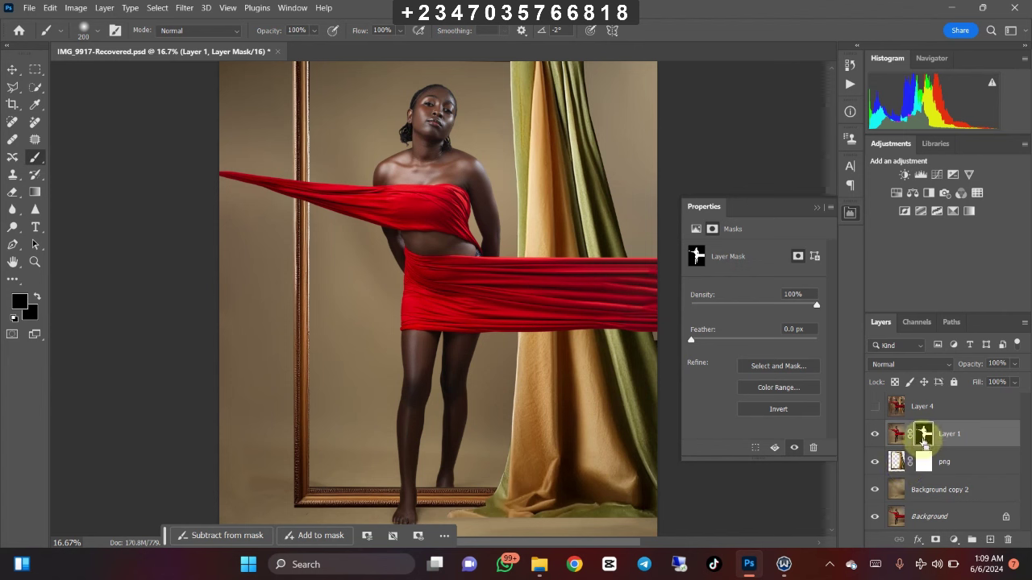
Step: Within the png layer's outline, paint black at brush size 900 on Layer 1's mask to hide the red fabric crossing the curtain
left_click(896, 461, "ctrl")
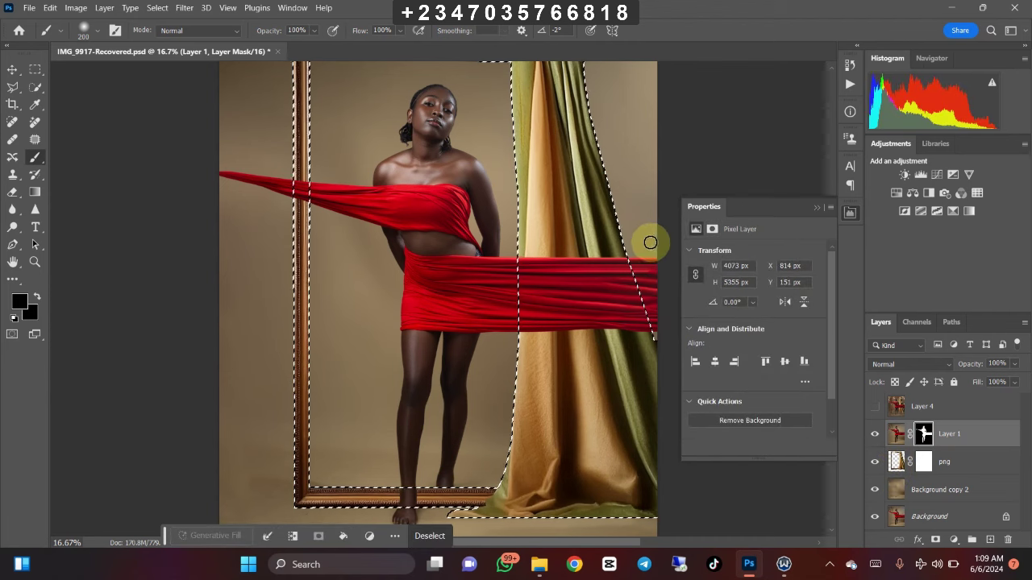
key("shift+b")
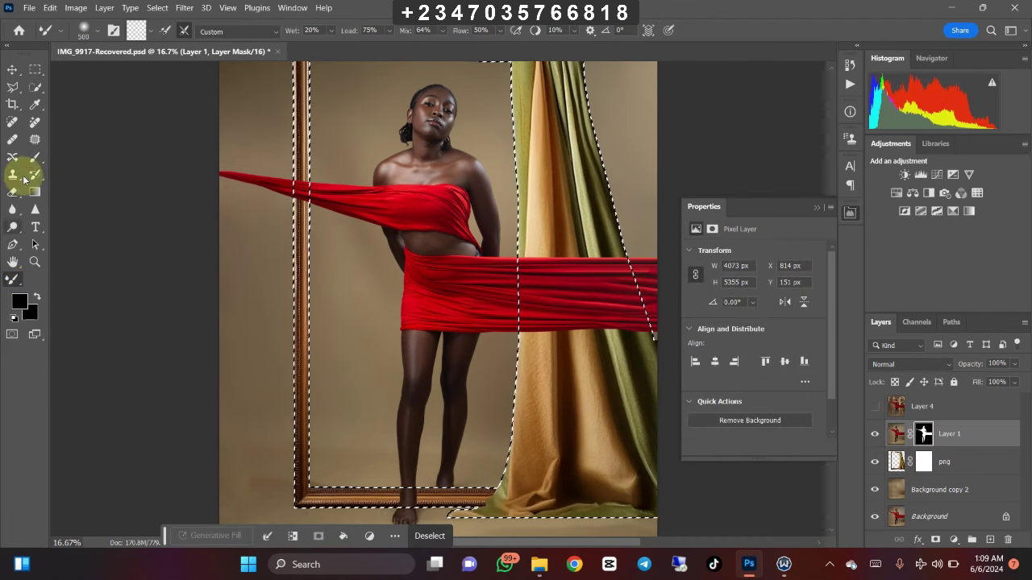
left_click(34, 157)
key("bracketright")
key("bracketright")
key("bracketright")
key("bracketright")
key("bracketright")
key("bracketright")
key("bracketright")
key("bracketright")
mouse_move(581, 330)
left_mouse_down()
mouse_move(613, 309)
mouse_move(618, 337)
mouse_move(628, 316)
mouse_move(620, 330)
mouse_move(596, 298)
mouse_move(559, 284)
mouse_move(545, 304)
mouse_move(550, 328)
mouse_move(560, 331)
mouse_move(587, 276)
left_mouse_up()
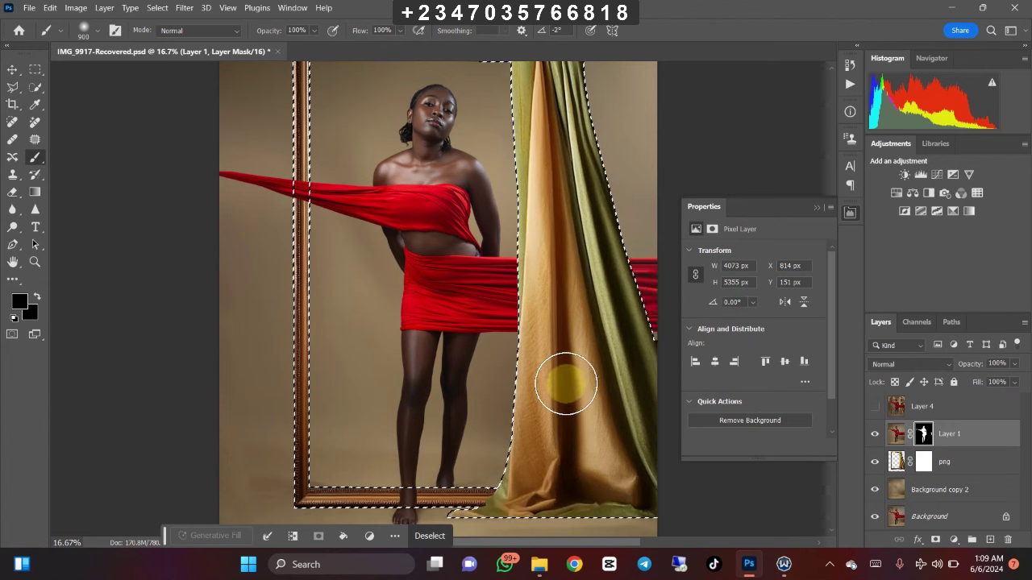
key("ctrl+d")
key("ctrl+minus")
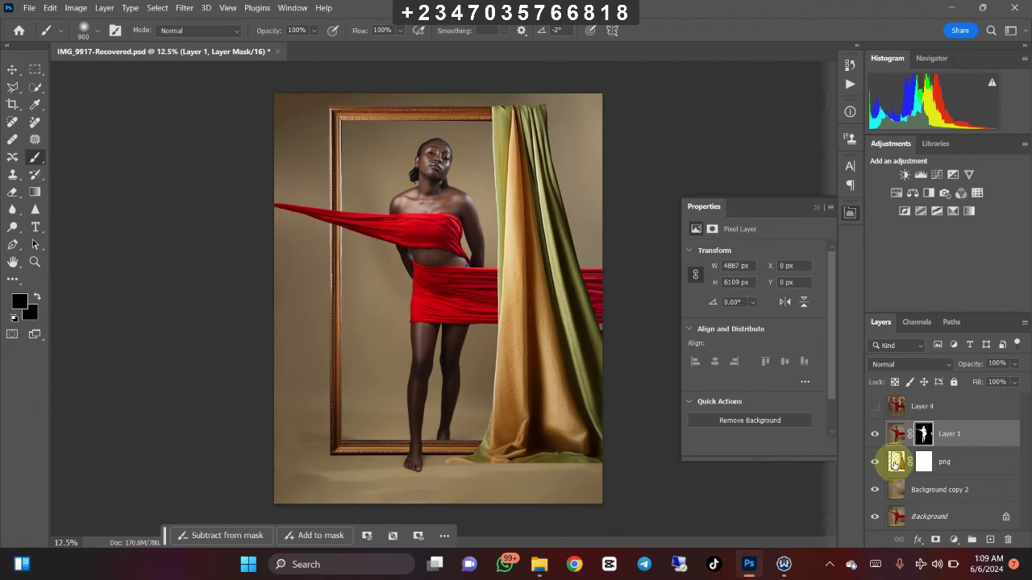
Step: Paint black on the png layer's mask with a size 250 brush to hide the curtain's hem spread along the floor
left_click(920, 466)
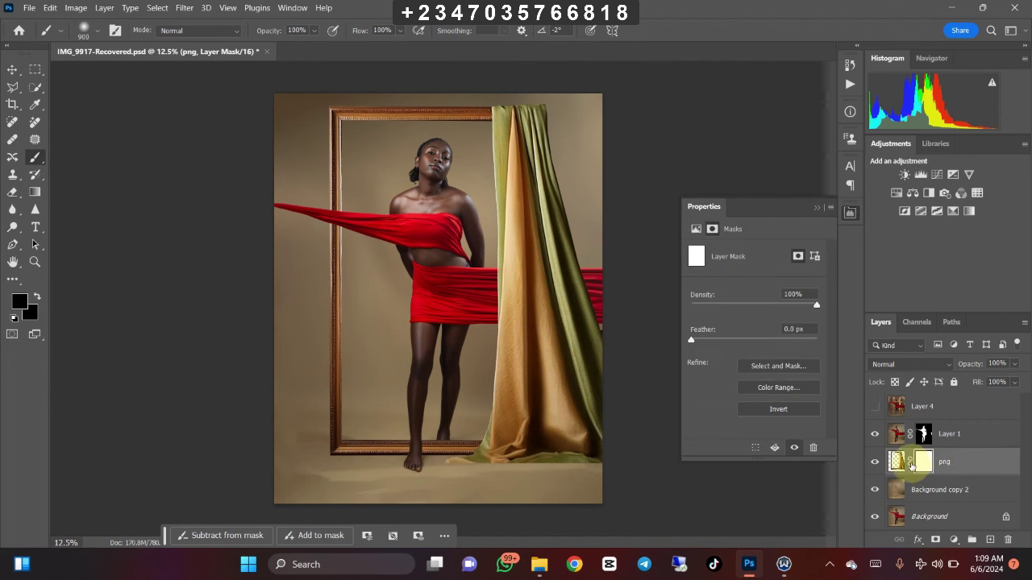
scroll(571, 323, "up", 4)
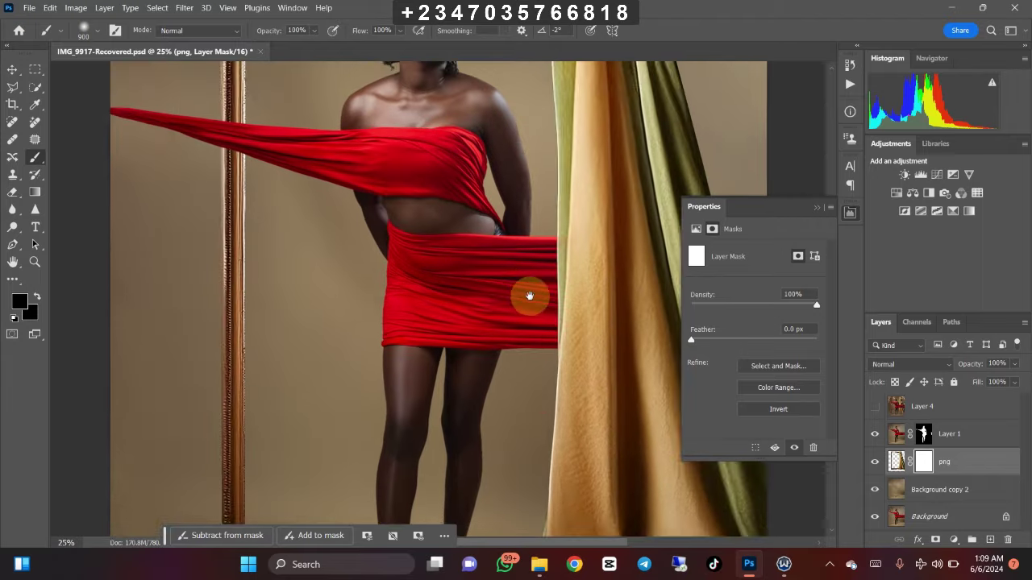
scroll(488, 231, "down", 3)
scroll(501, 231, "down", 1)
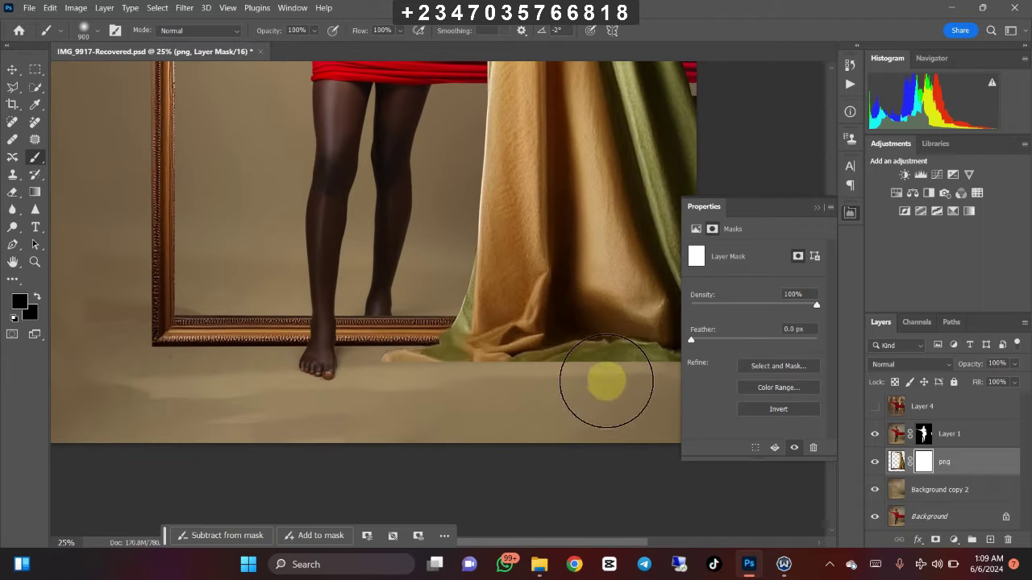
key("bracketleft")
key("bracketleft")
key("bracketleft")
key("bracketleft")
key("bracketleft")
key("bracketleft")
key("bracketleft")
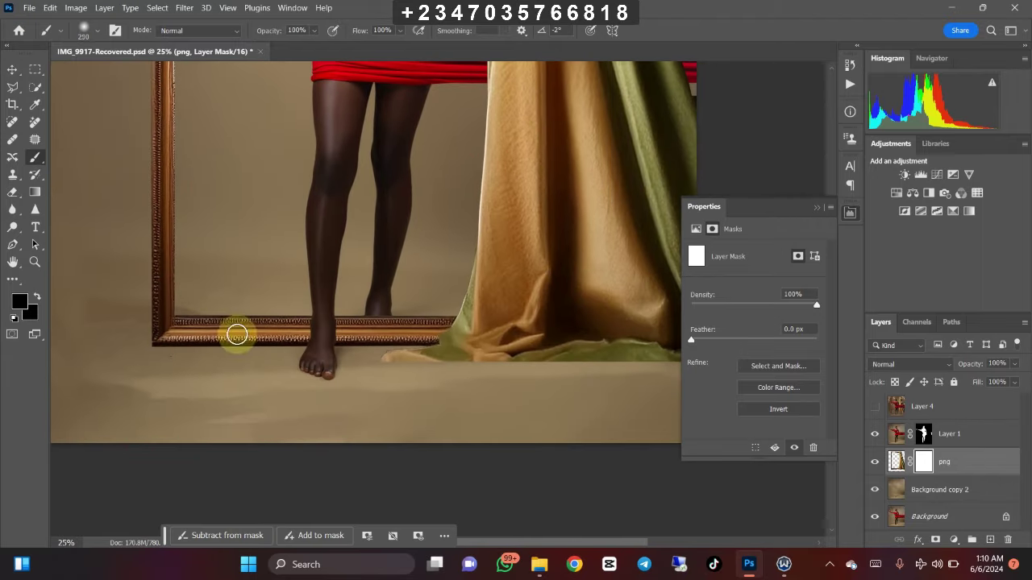
key("bracketright")
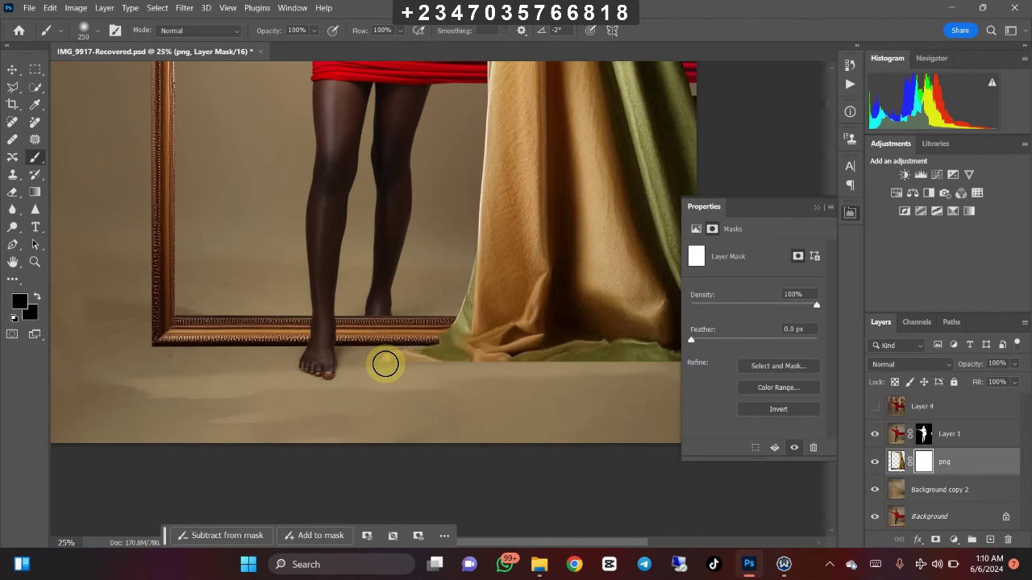
left_click_drag(389, 362, 631, 366)
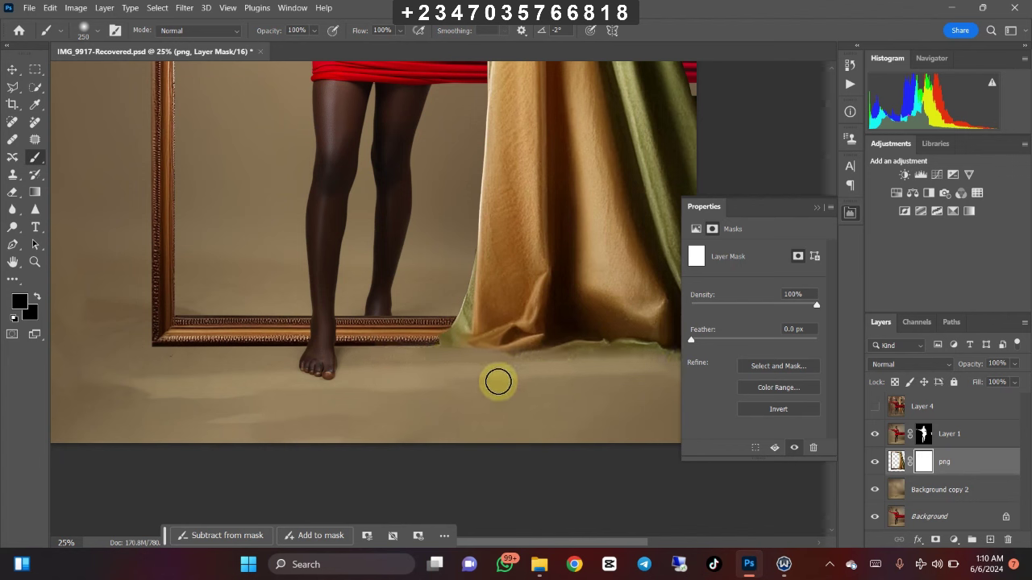
Step: Clean up the remaining fringe along the curtain's lower edge with another black brush pass on the png mask
key("bracketright")
key("bracketright")
mouse_move(390, 362)
left_mouse_down()
mouse_move(581, 363)
mouse_move(645, 387)
left_mouse_up()
key("bracketleft")
key("ctrl+minus")
key("ctrl+minus")
key("ctrl+minus")
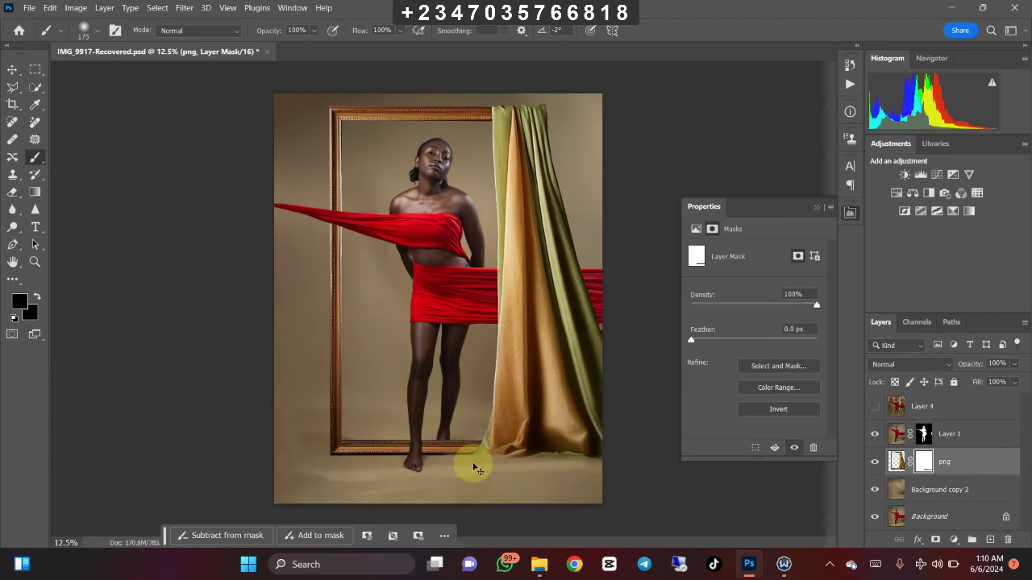
key("ctrl+plus")
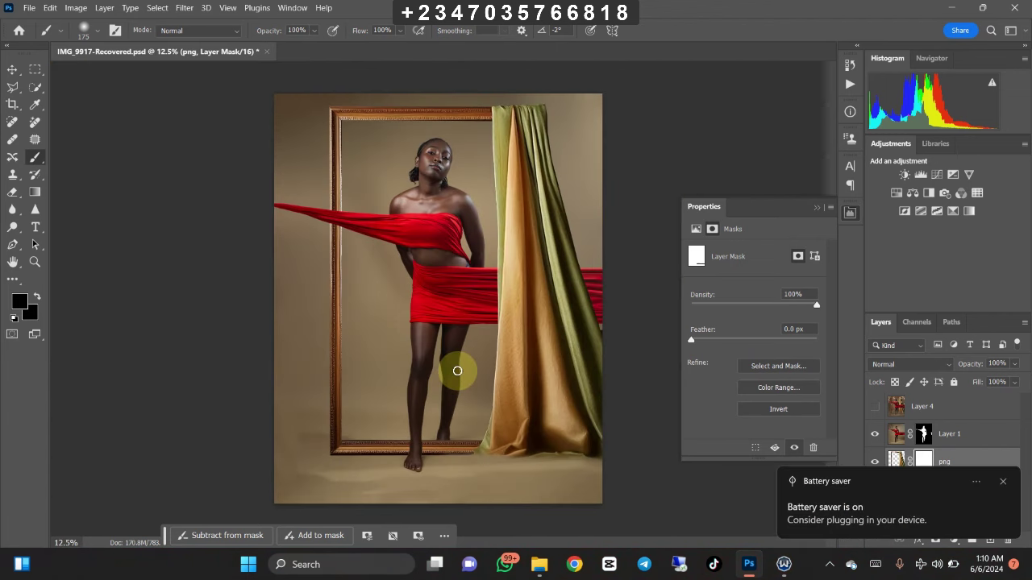
left_click(998, 482)
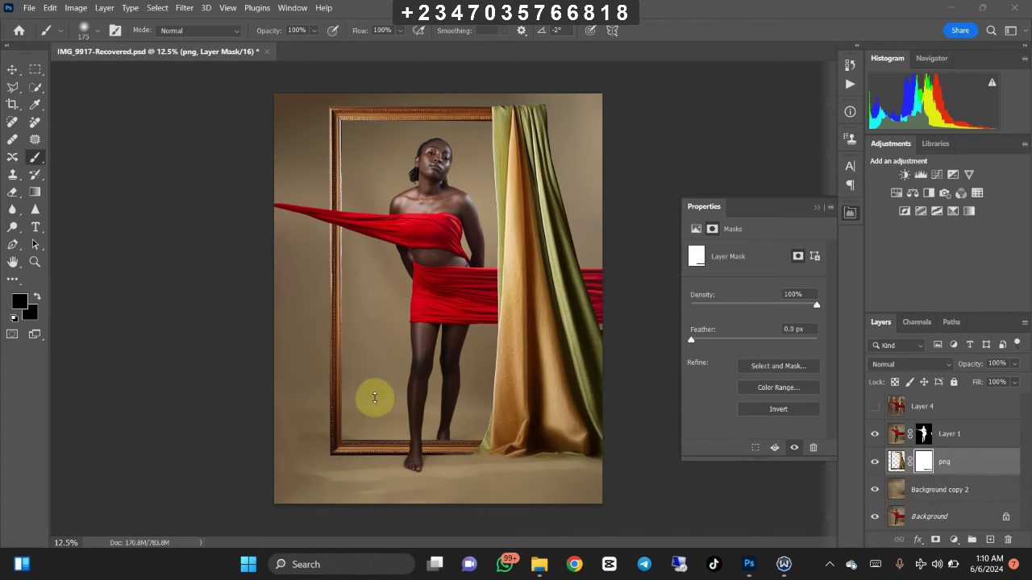
key("ctrl+minus")
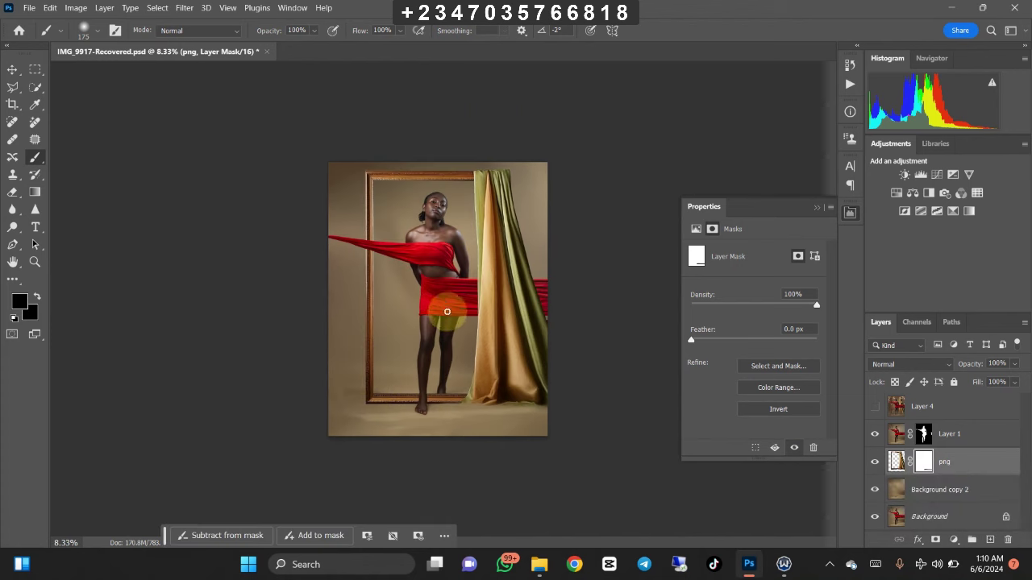
key("ctrl+plus")
key("ctrl+minus")
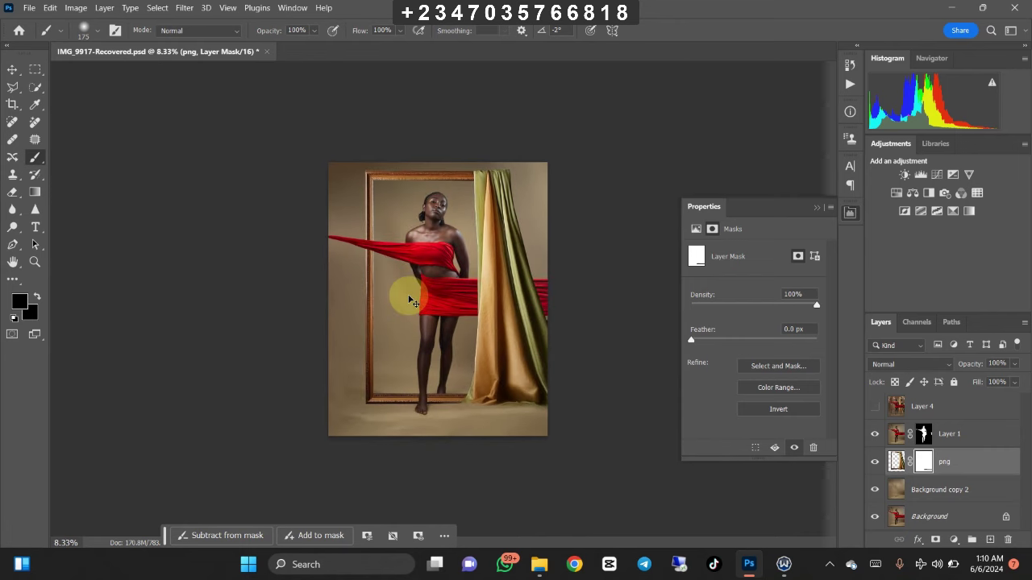
key("ctrl+plus")
key("ctrl+plus")
key("ctrl+minus")
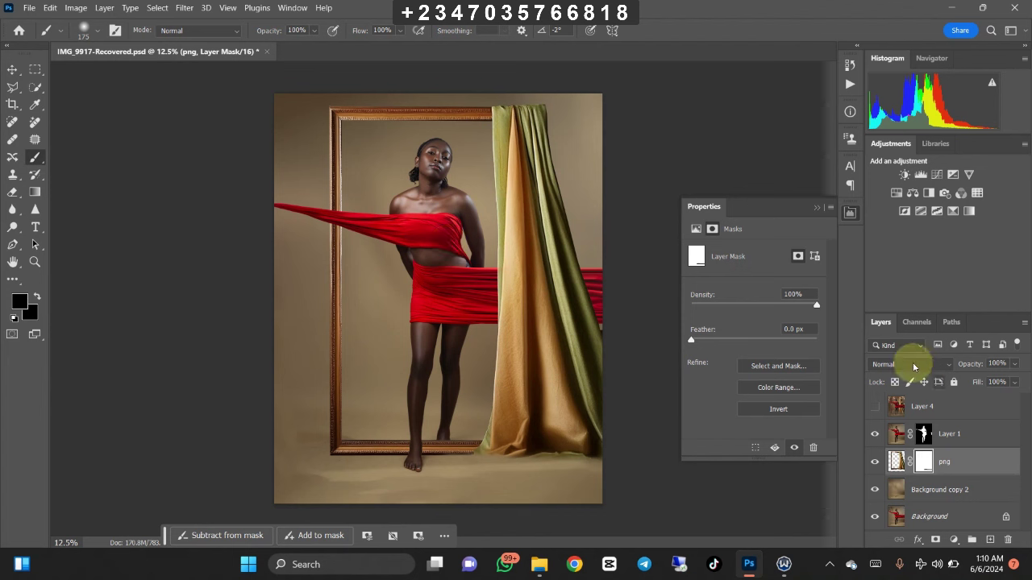
Step: Add an empty layer above Background copy 2 and outline a narrow strip along the frame's top, left and bottom inner edges with the Polygonal Lasso
left_click(935, 495)
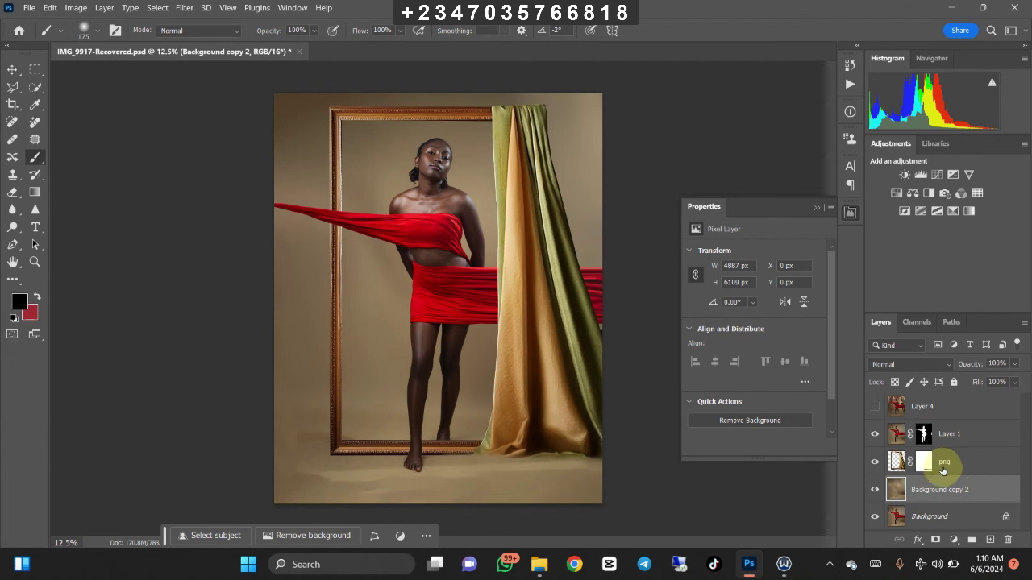
left_click(989, 541)
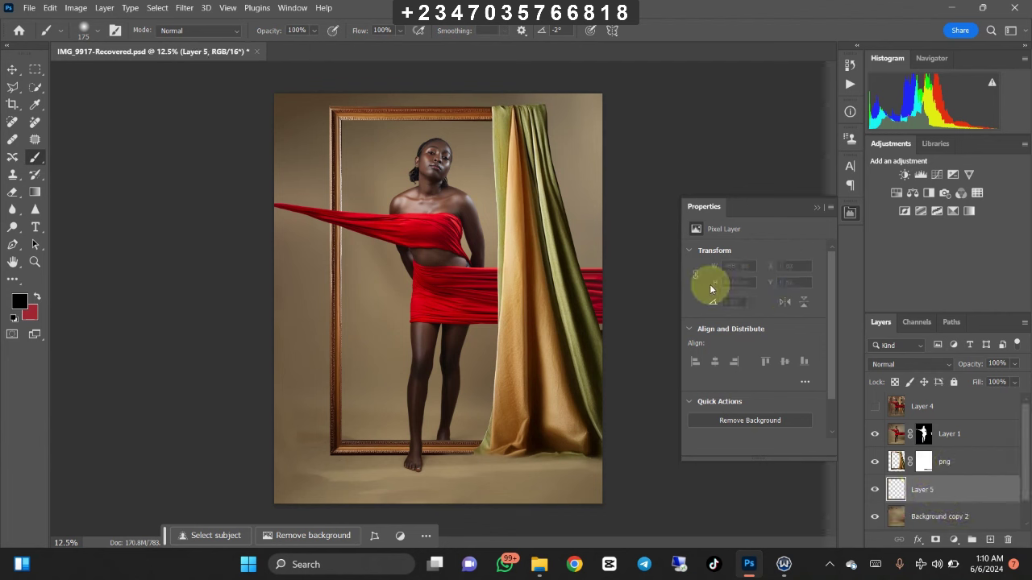
left_click(13, 89)
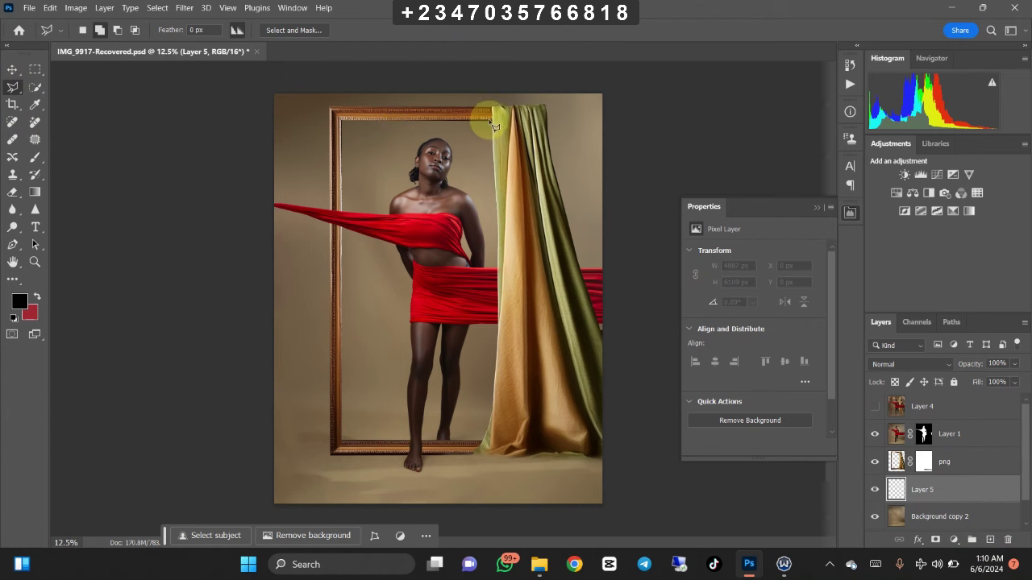
key("ctrl+plus")
scroll(371, 168, "up", 2)
scroll(421, 316, "up", 5)
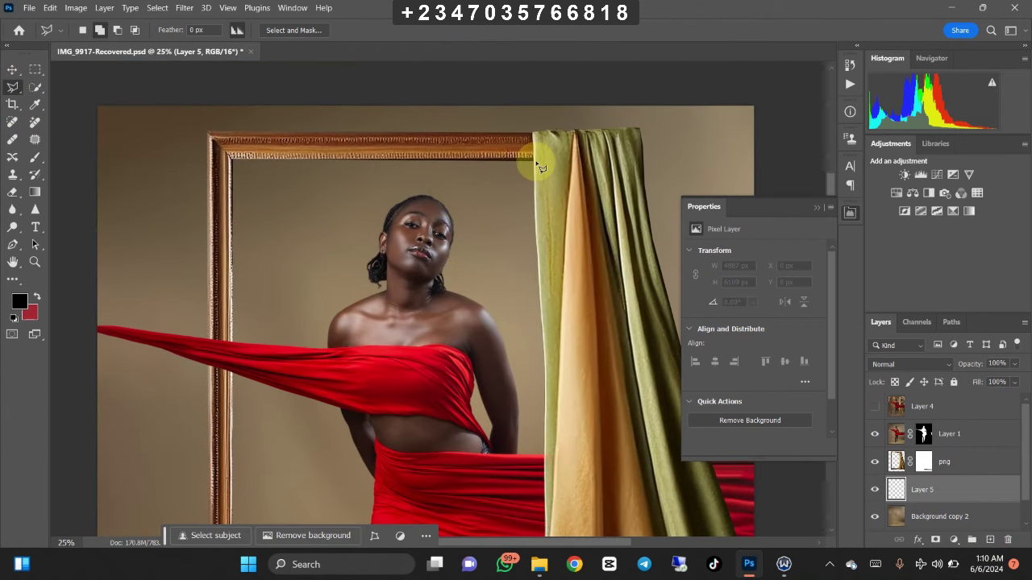
left_click(535, 160)
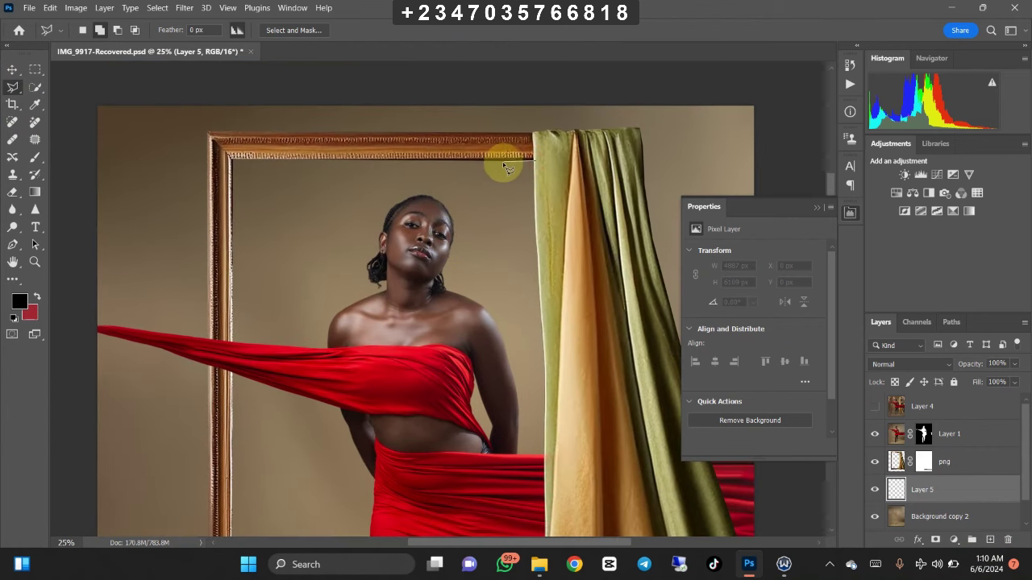
left_click(235, 162)
scroll(242, 387, "down", 10)
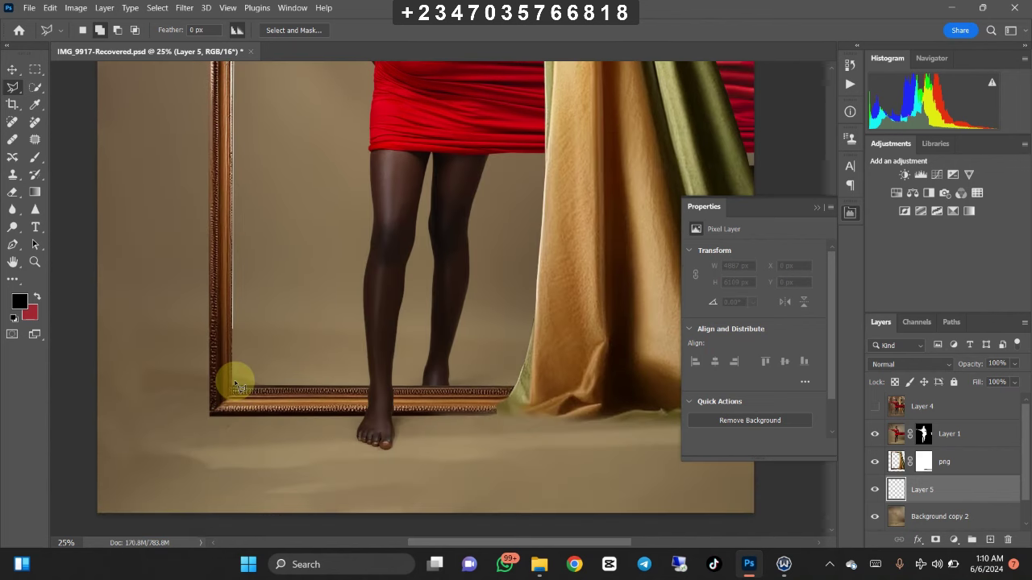
left_click(236, 388)
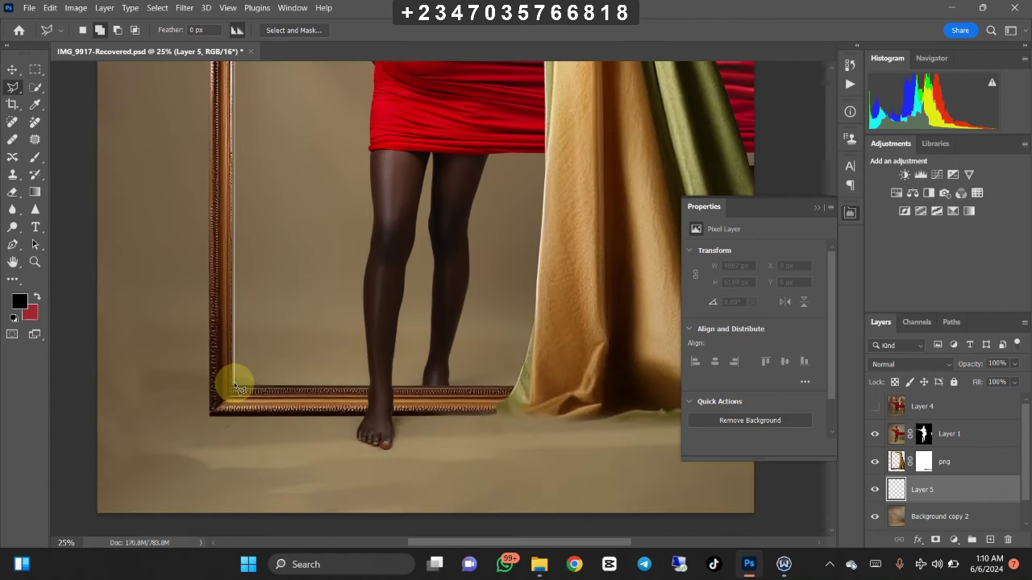
left_click(524, 386)
left_click(509, 414)
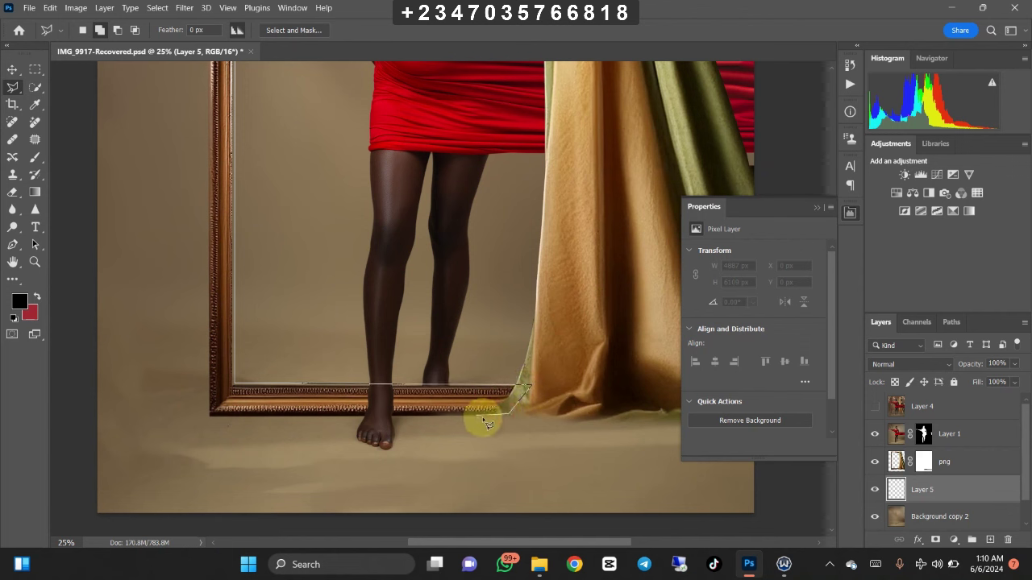
left_click(214, 418)
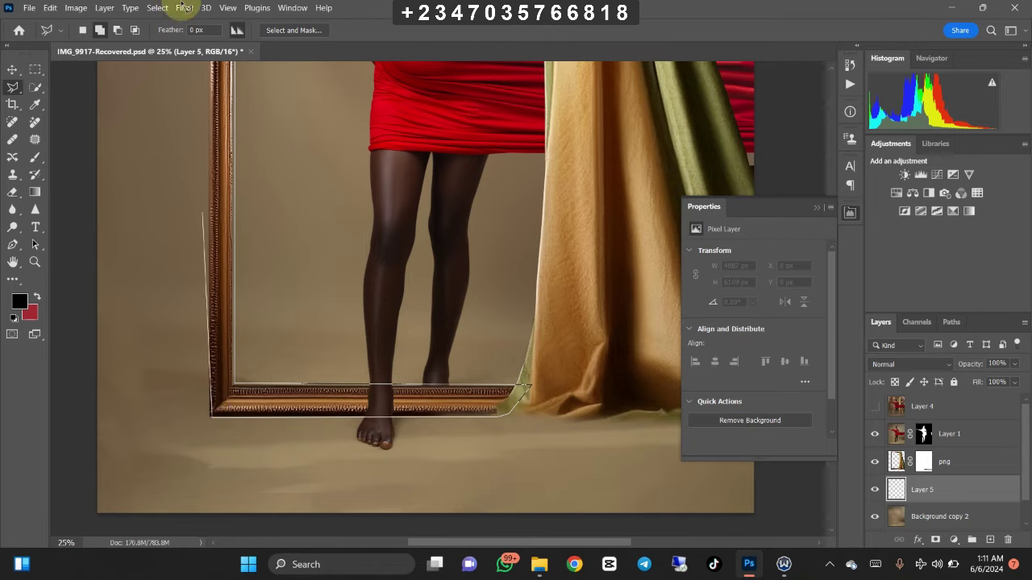
left_click(538, 99)
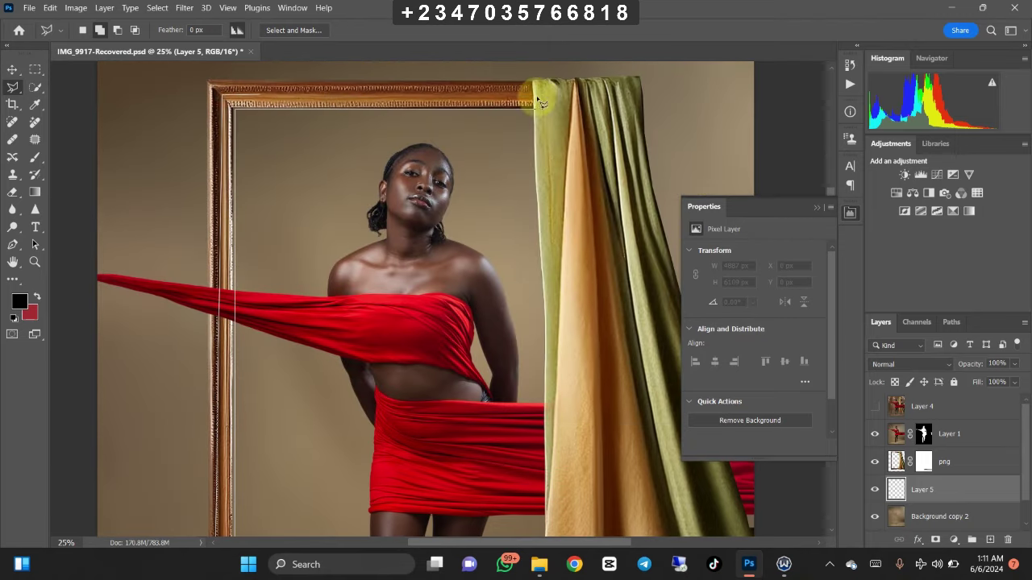
left_click(538, 110)
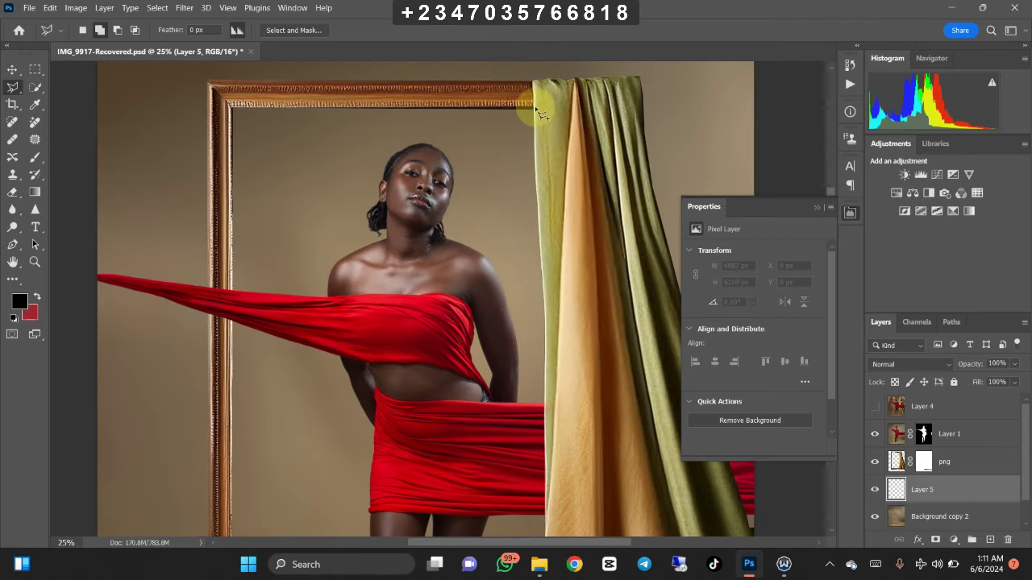
Step: Feather the frame strip selection with a radius of 2 pixels
key("ctrl+minus")
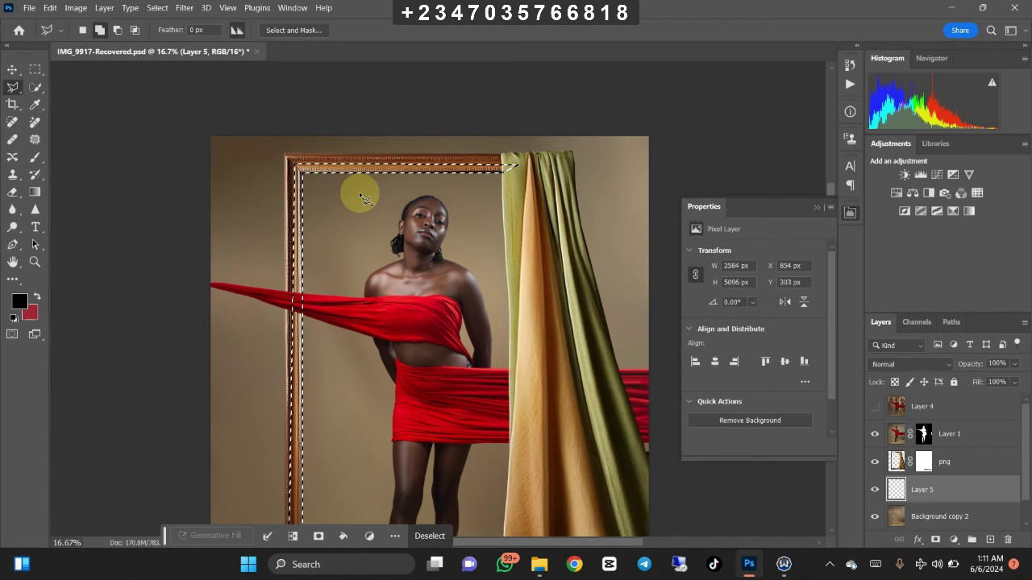
right_click(412, 271)
left_click(435, 276)
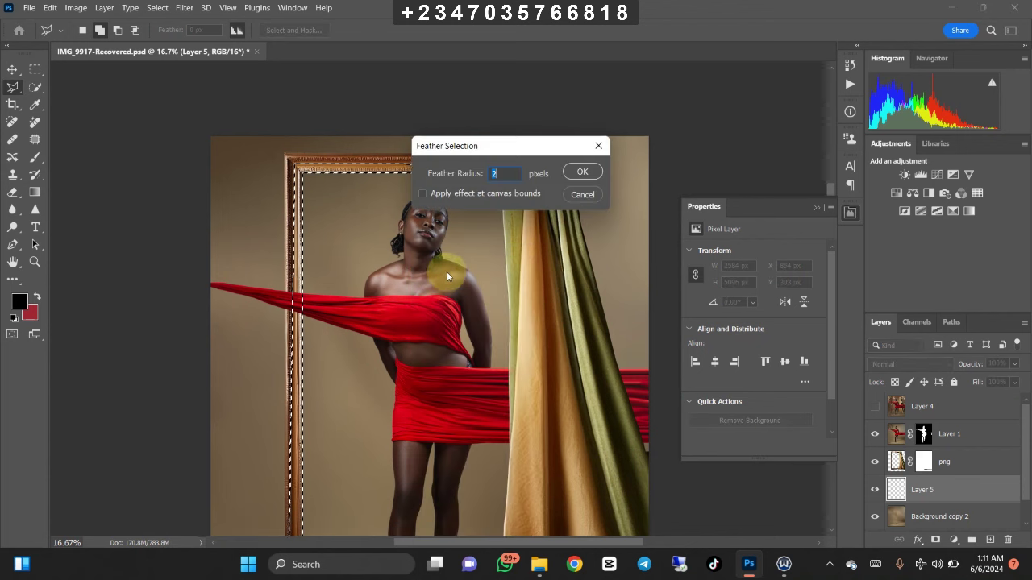
key("Return")
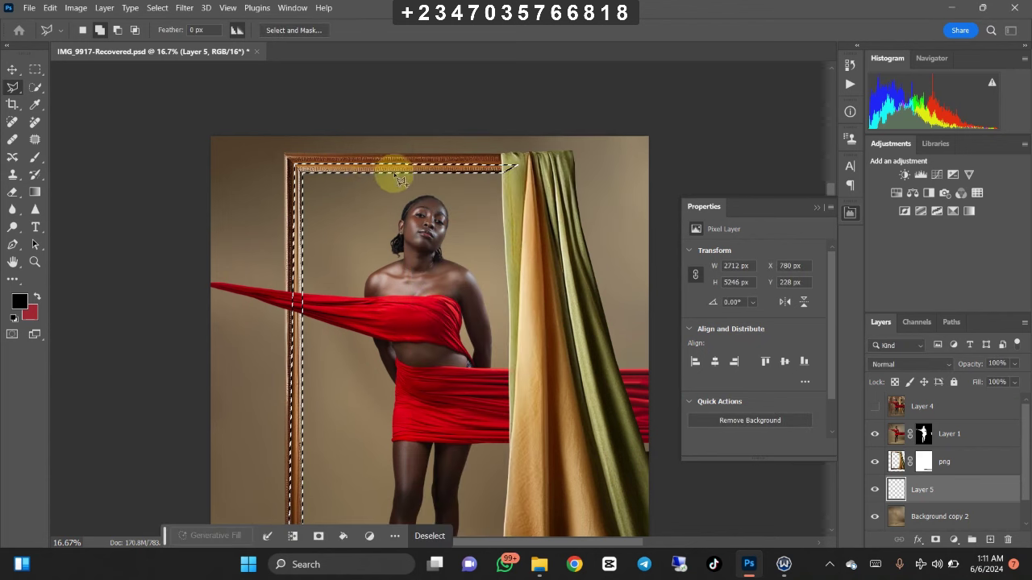
Step: Fill the feathered selection on Layer 5 with black (000000) at 100% opacity in Normal mode, and deselect
right_click(395, 276)
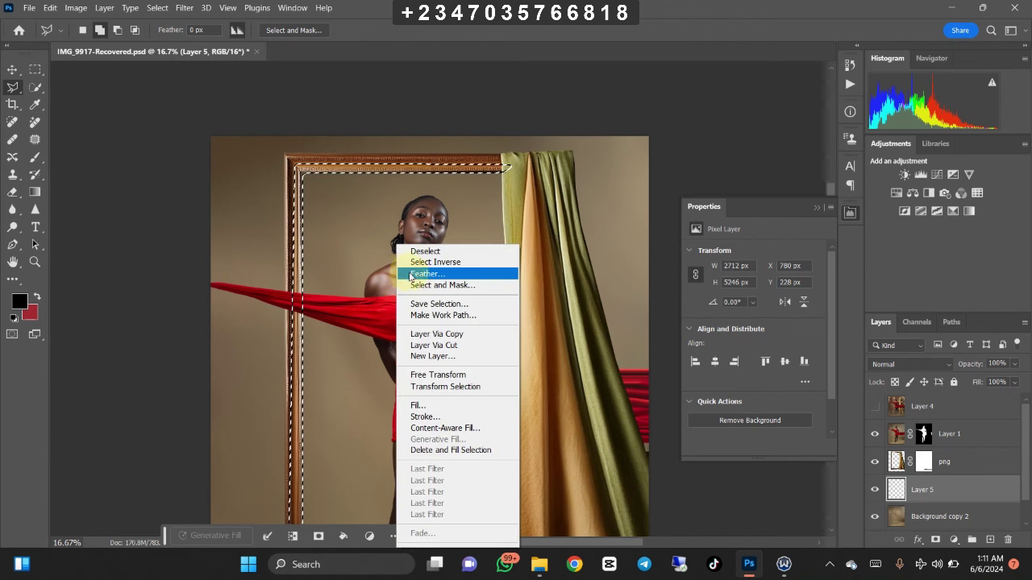
left_click(431, 407)
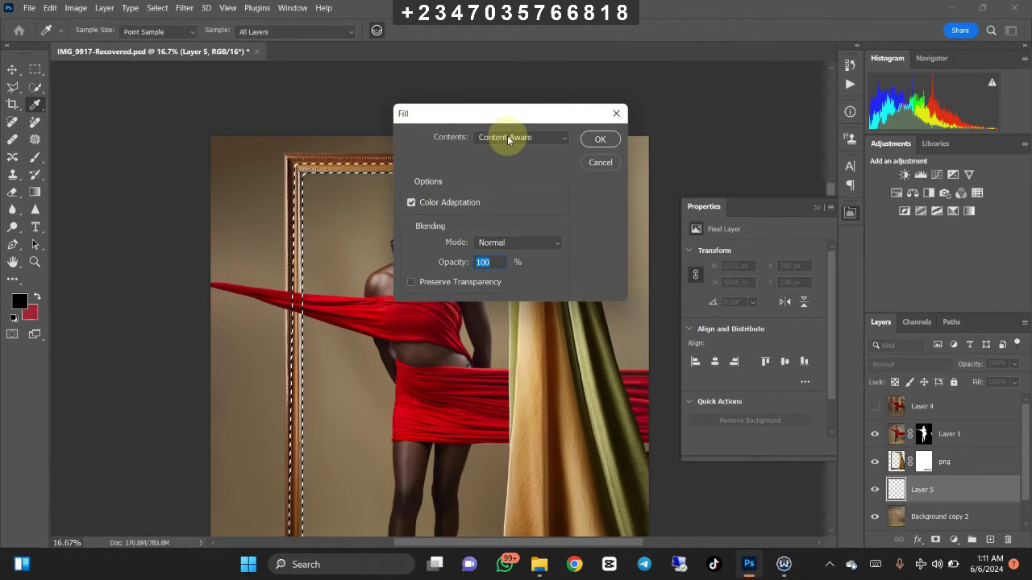
left_click(509, 141)
left_click(492, 174)
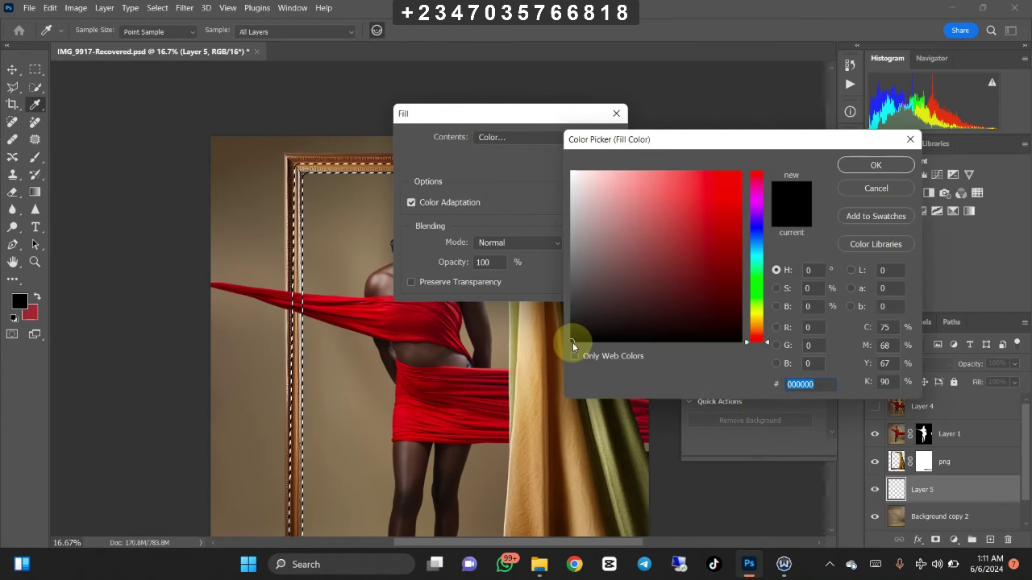
key("Return")
left_click(597, 142)
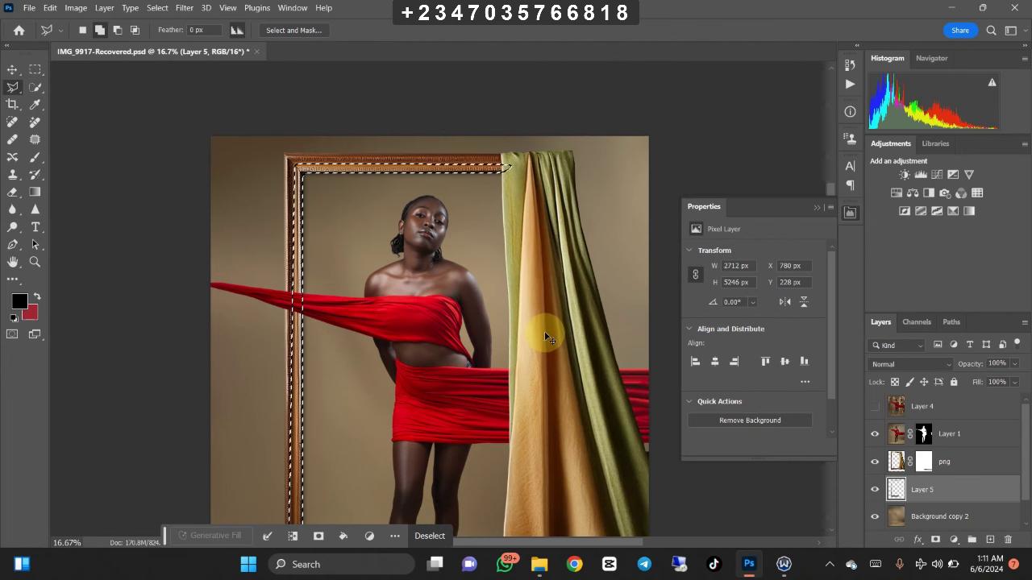
key("ctrl+d")
Step: Lower the opacity of Layer 5, the black shadow behind the frame, to 65%
key("ctrl+minus")
key("ctrl+minus")
key("ctrl+plus")
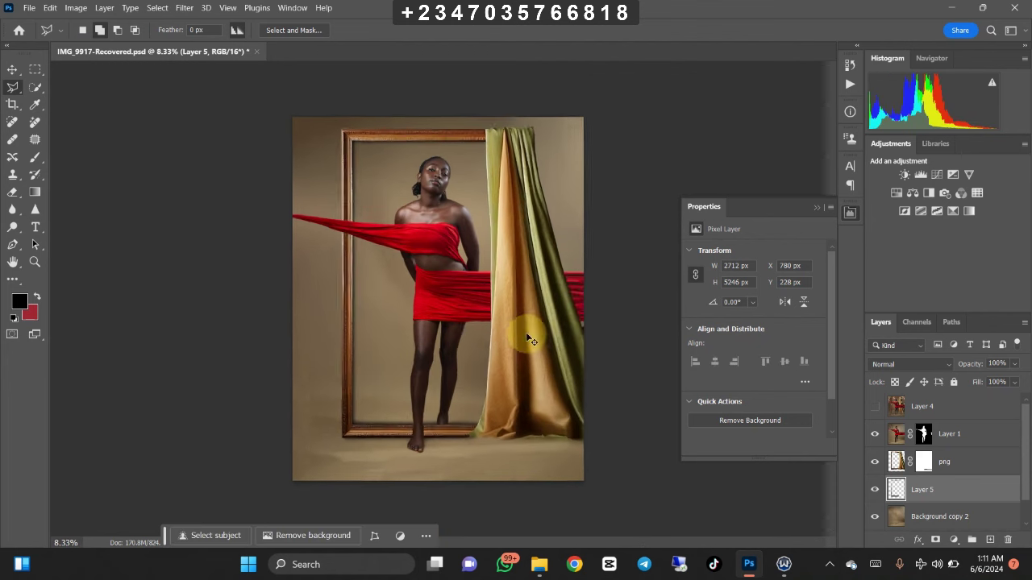
key("ctrl+plus")
key("ctrl+minus")
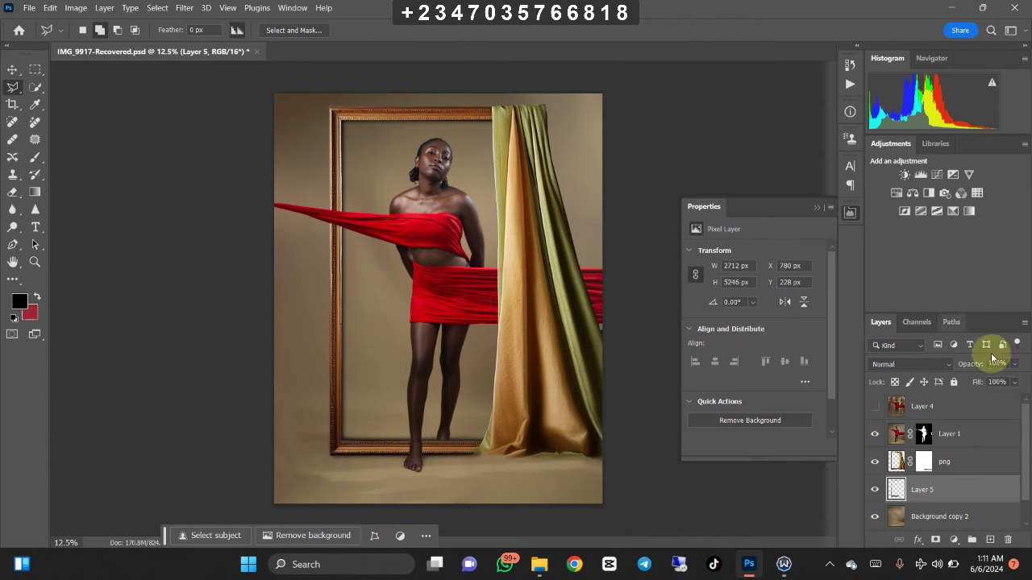
left_click_drag(1004, 379, 992, 395)
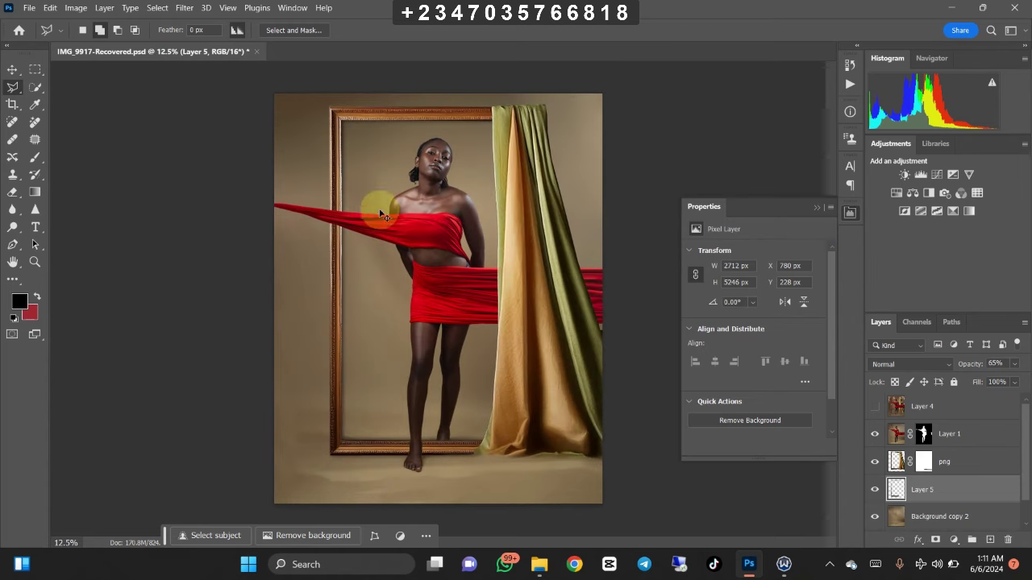
key("ctrl+minus")
key("ctrl+plus")
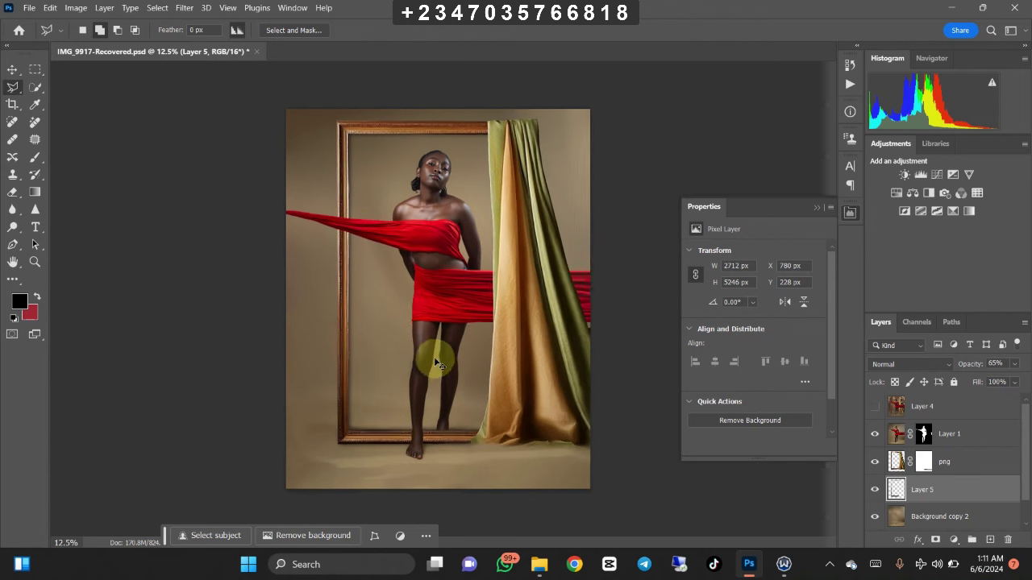
key("ctrl+minus")
key("ctrl+plus")
key("ctrl+minus")
key("ctrl+plus")
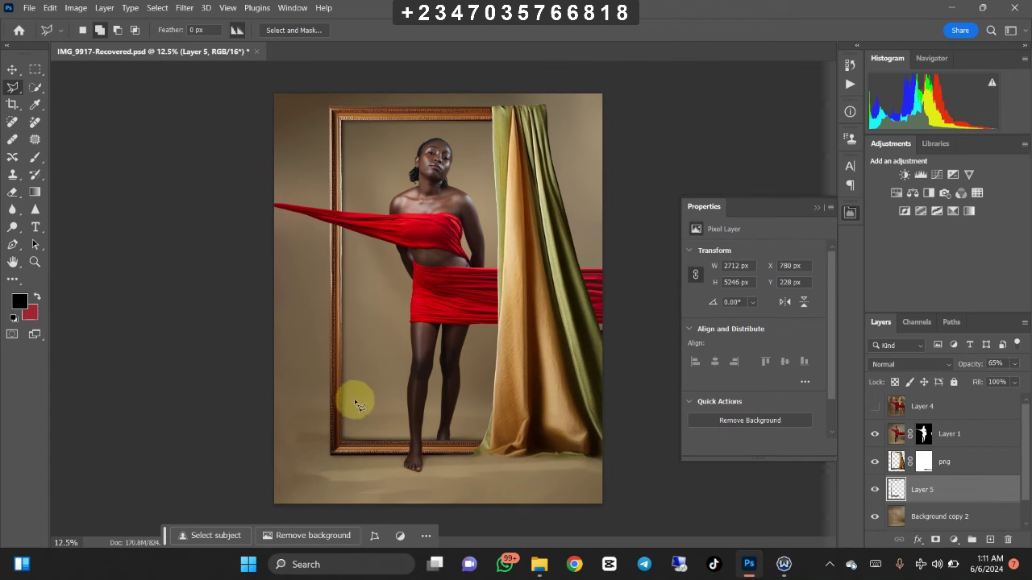
Step: Switch to File Explorer and open the reflex files folder inside Pictures
left_click(535, 565)
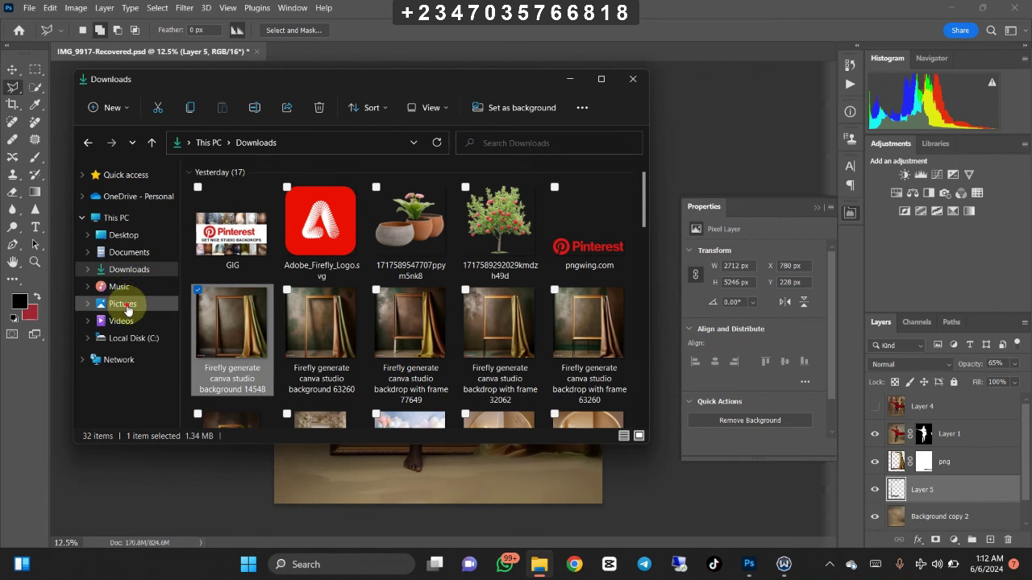
left_click(143, 311)
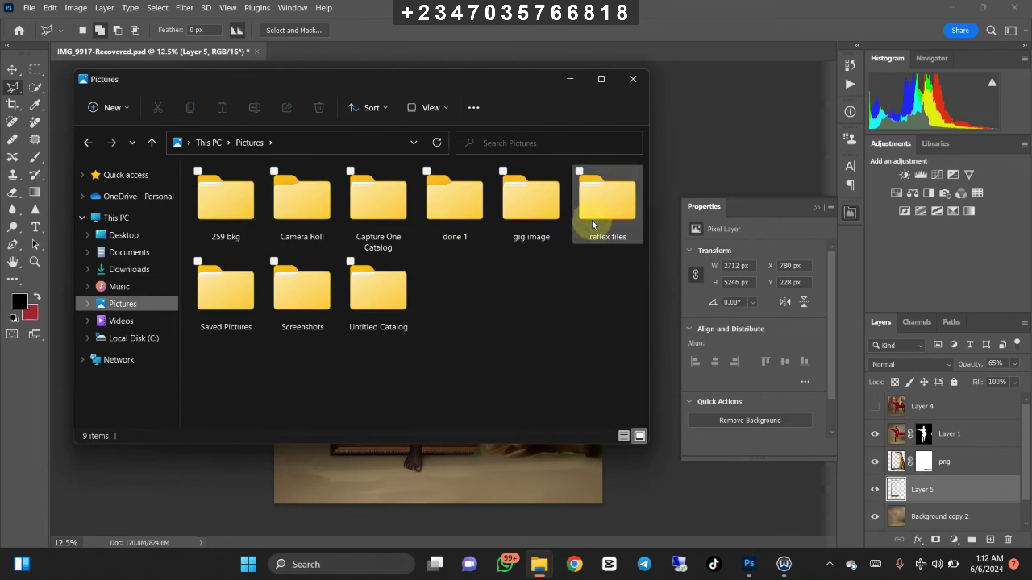
left_click(613, 242)
double_click(642, 200)
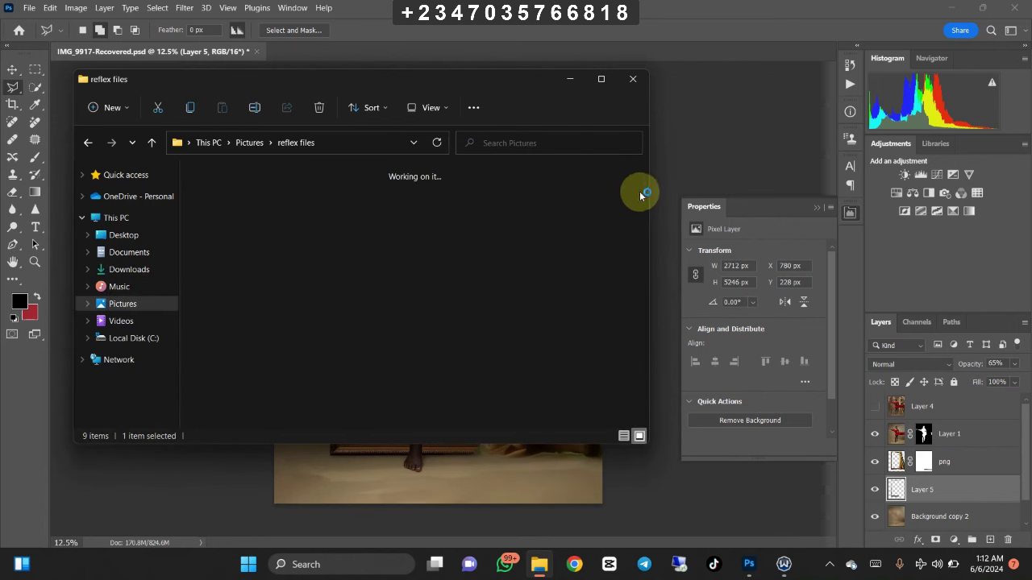
Step: Look through the folders in reflex files and open the overlays folder
scroll(638, 266, "down", 2)
scroll(640, 323, "up", 2)
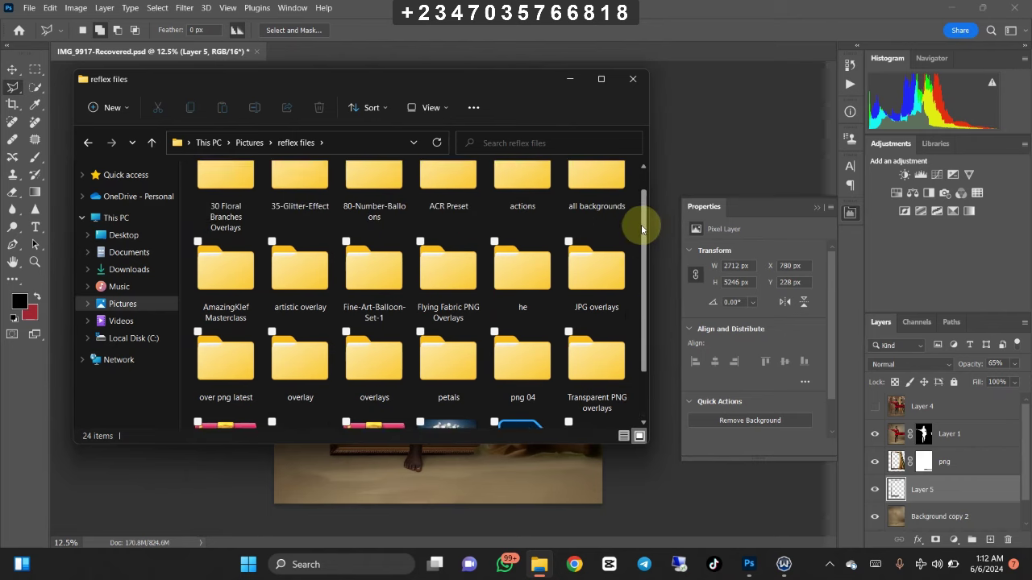
scroll(630, 267, "down", 2)
left_click(472, 296)
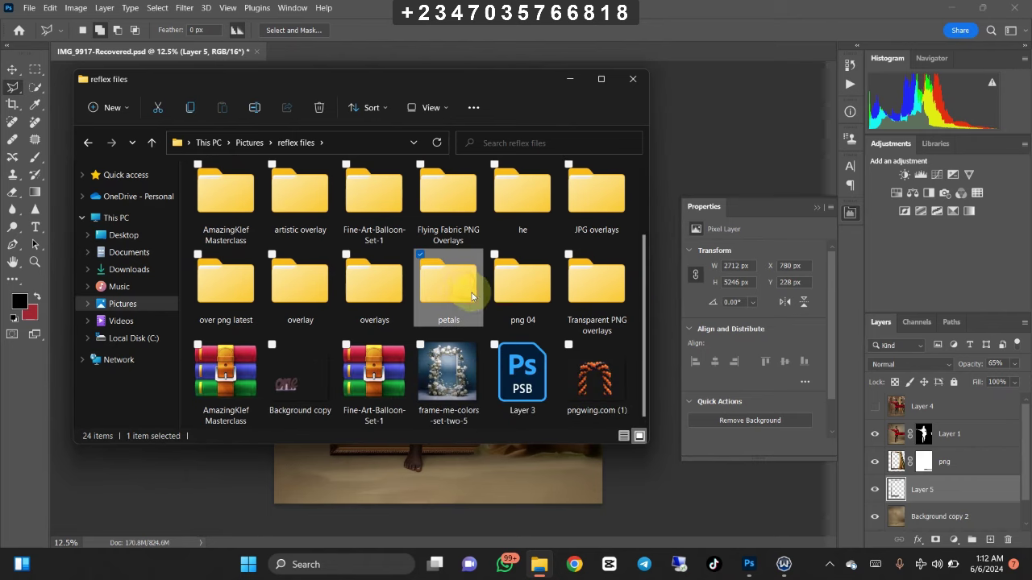
left_click(226, 294)
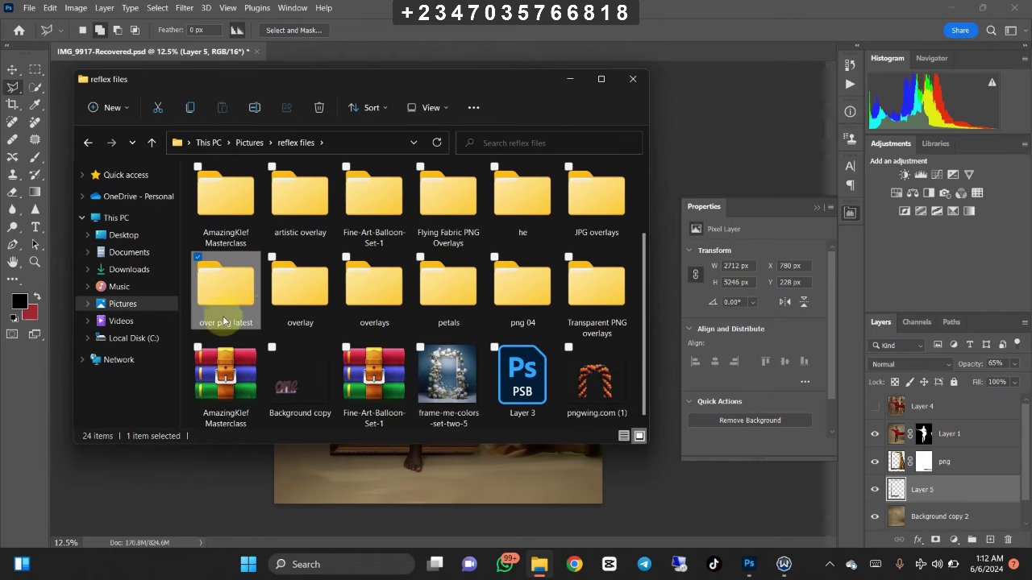
key("Up")
key("Up")
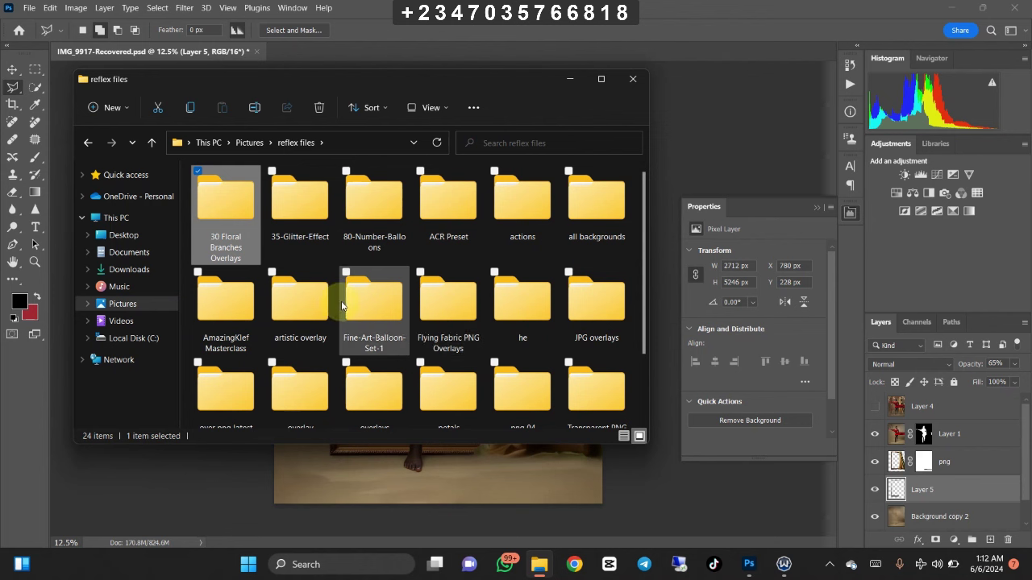
key("Right")
left_click(518, 388)
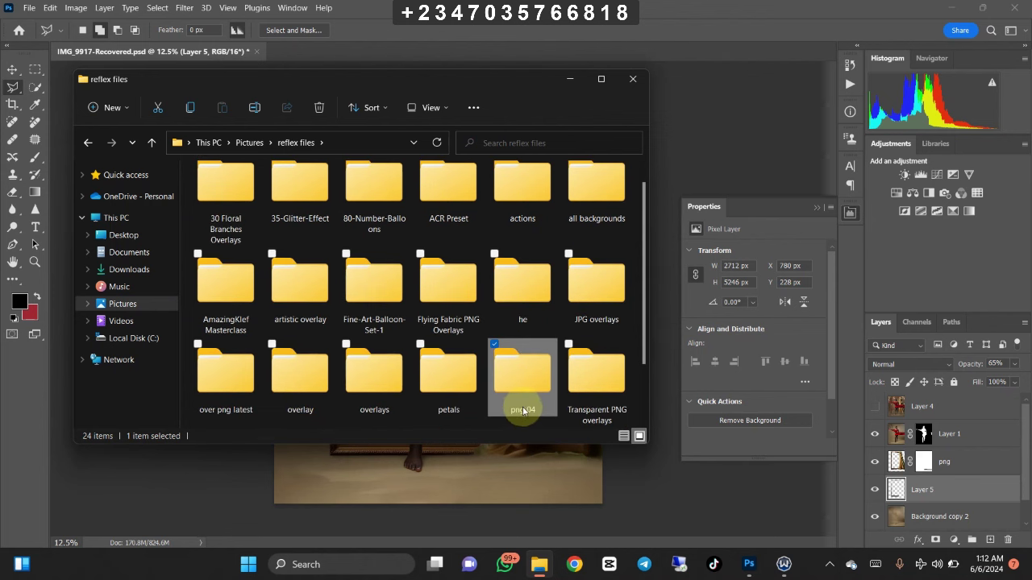
key("Left")
key("Left")
key("Return")
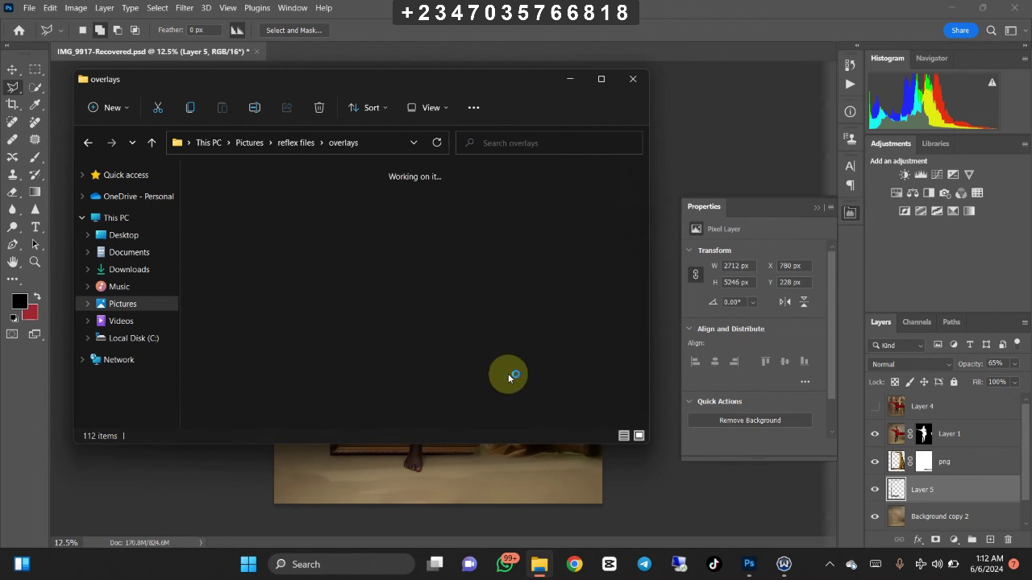
Step: Place image 25, the brown textured backdrop from the overlays folder, into the portrait document and scale it to 246.15% to cover the canvas
left_click_drag(643, 207, 625, 294)
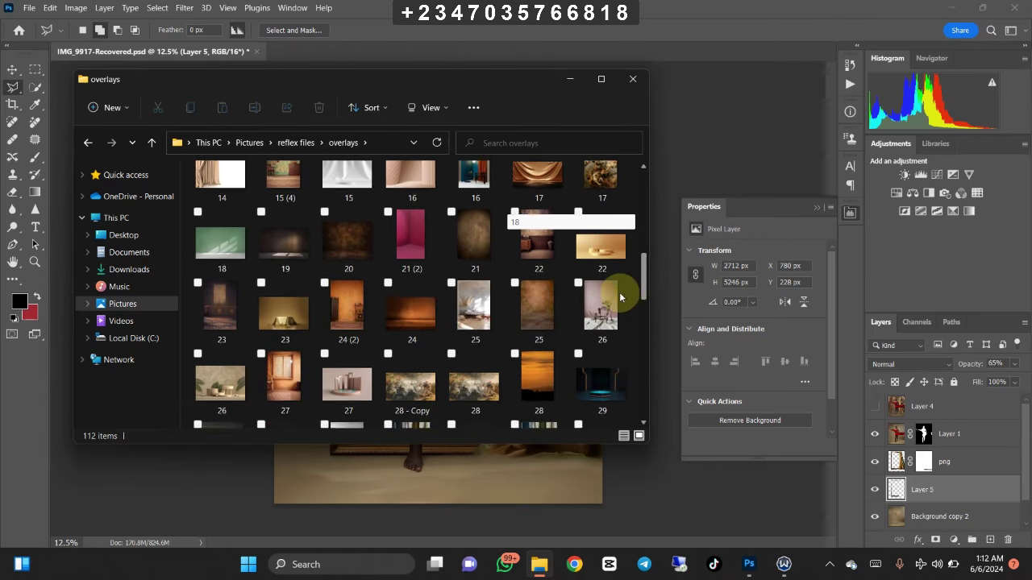
left_click(550, 300)
left_click_drag(530, 319, 506, 403)
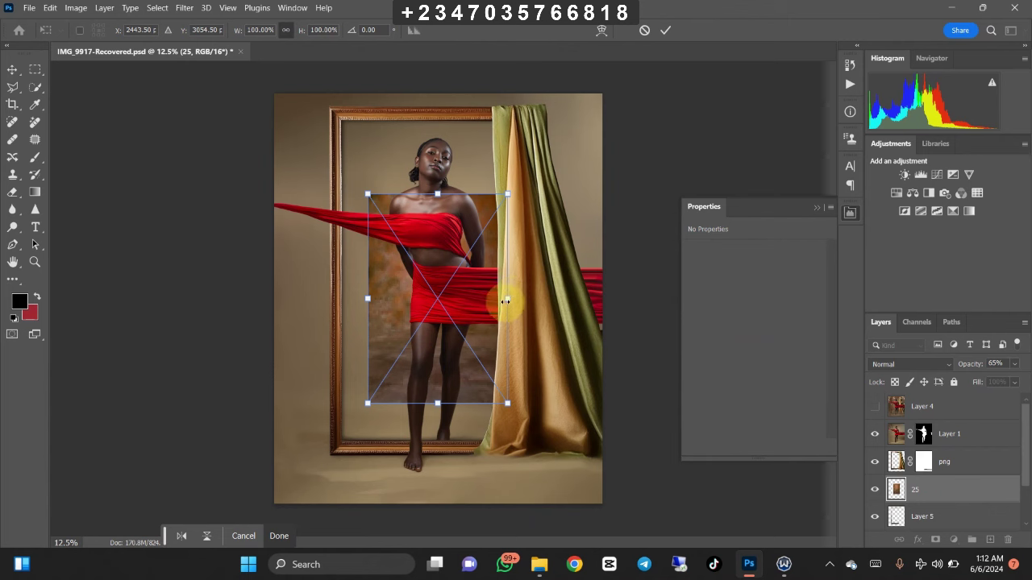
left_click_drag(507, 298, 461, 321)
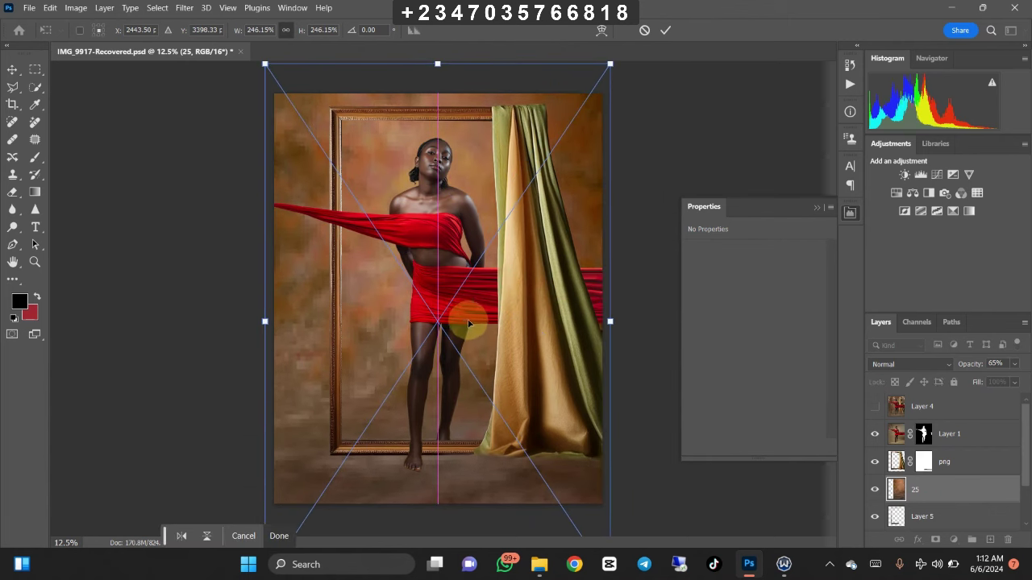
double_click(533, 380)
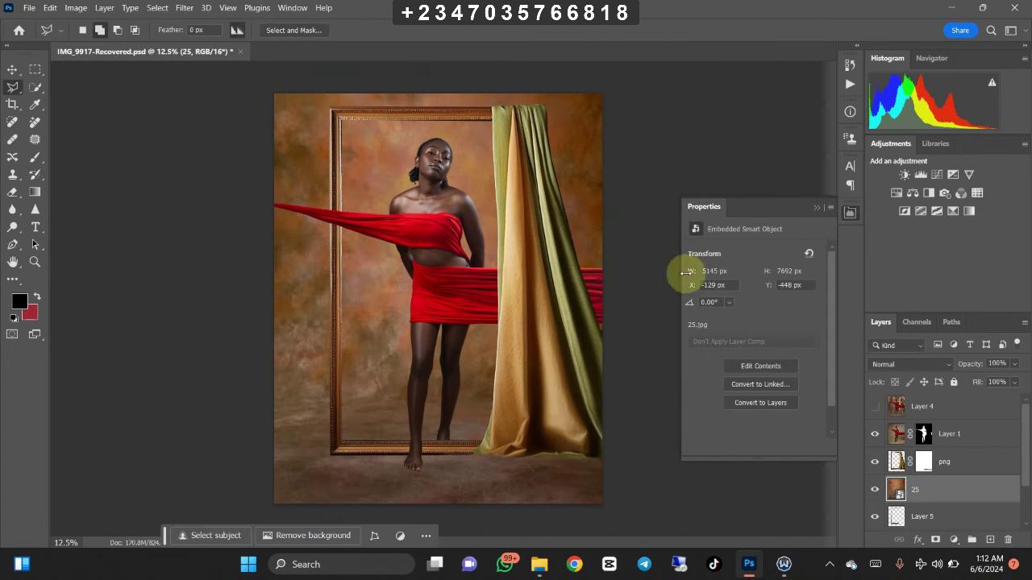
Step: Blend the placed backdrop layer 25 in Soft Light mode and lower its saturation to -71
left_click(886, 364)
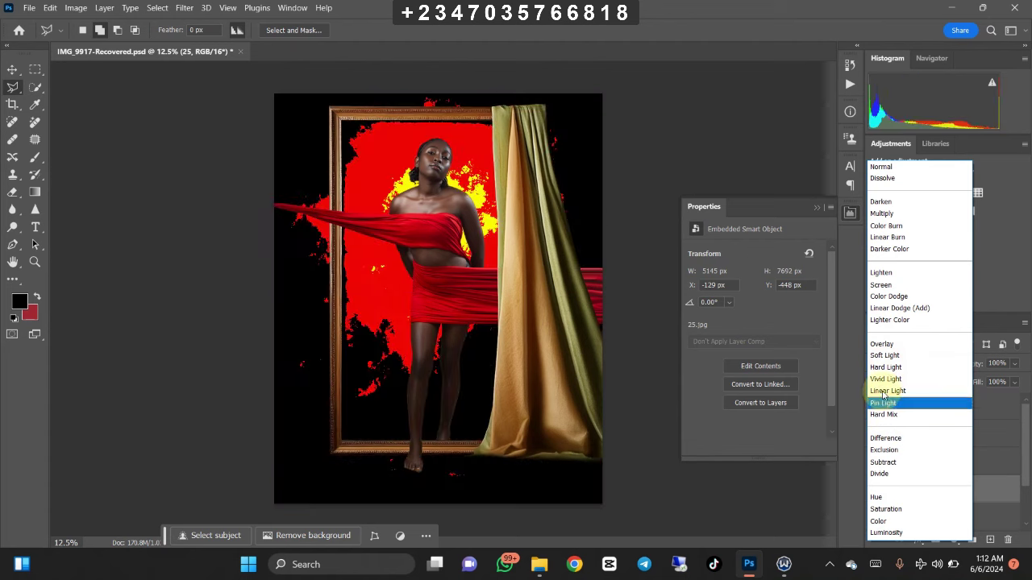
left_click(881, 349)
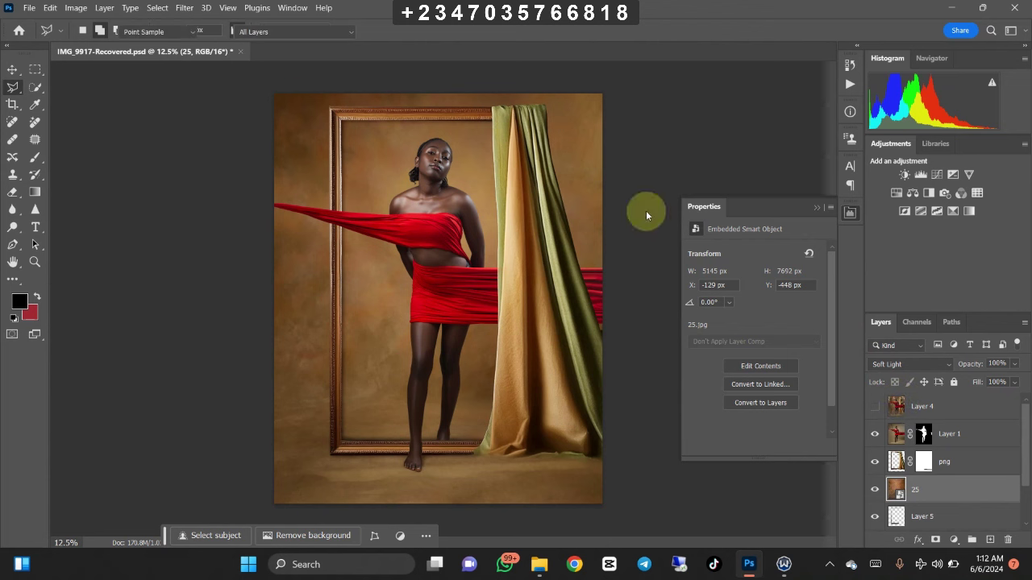
key("ctrl+u")
left_click_drag(454, 220, 446, 218)
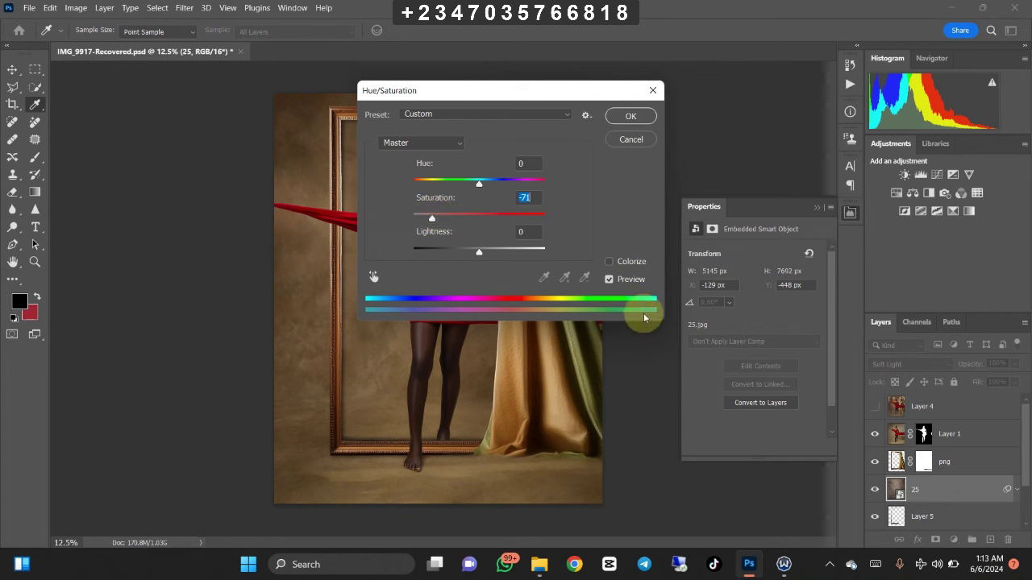
key("Escape")
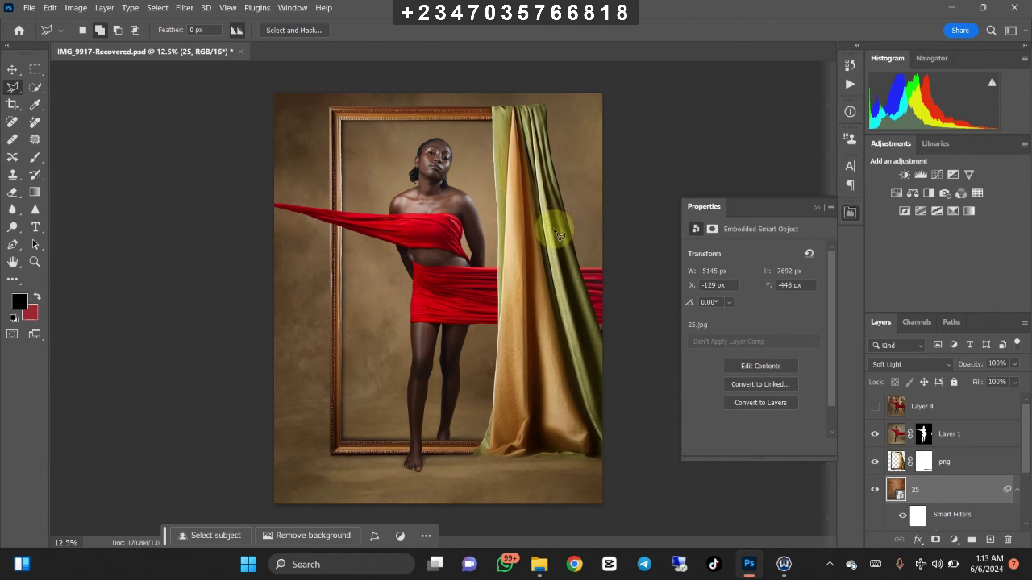
Step: Apply a Gaussian Blur with a radius of 9.8 pixels to backdrop layer 25
left_click(184, 8)
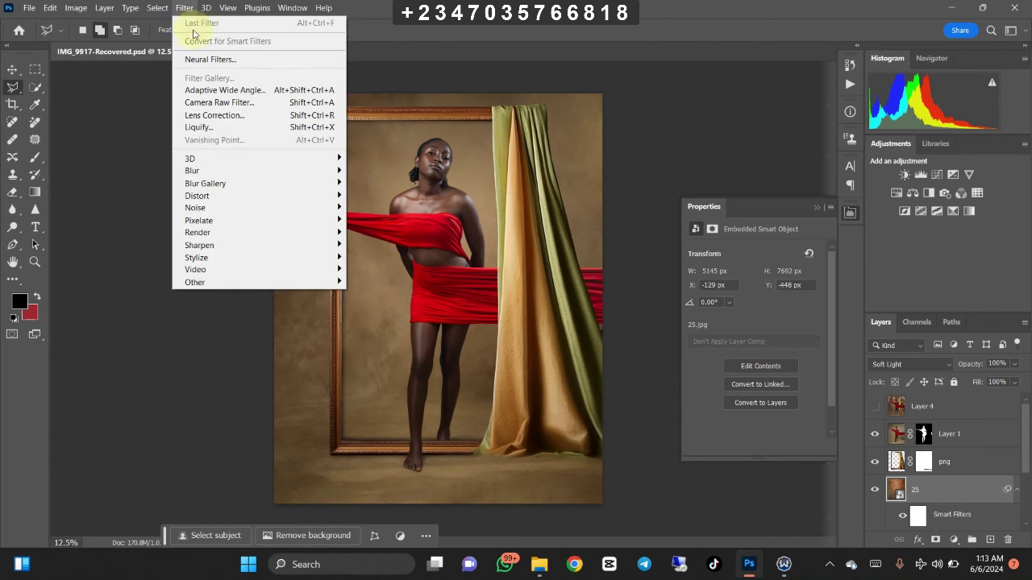
mouse_move(258, 170)
left_click(367, 220)
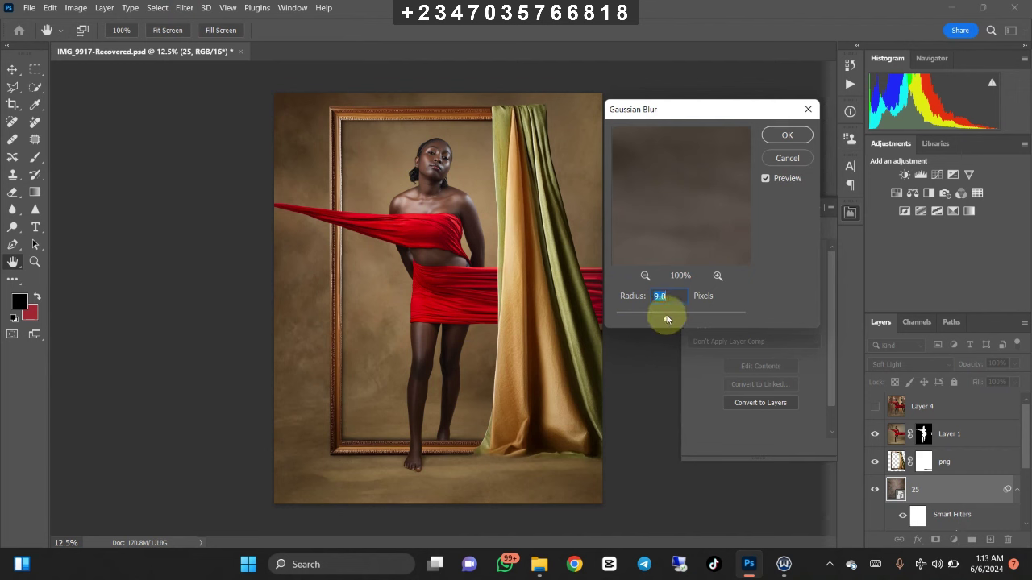
key("Return")
key("l")
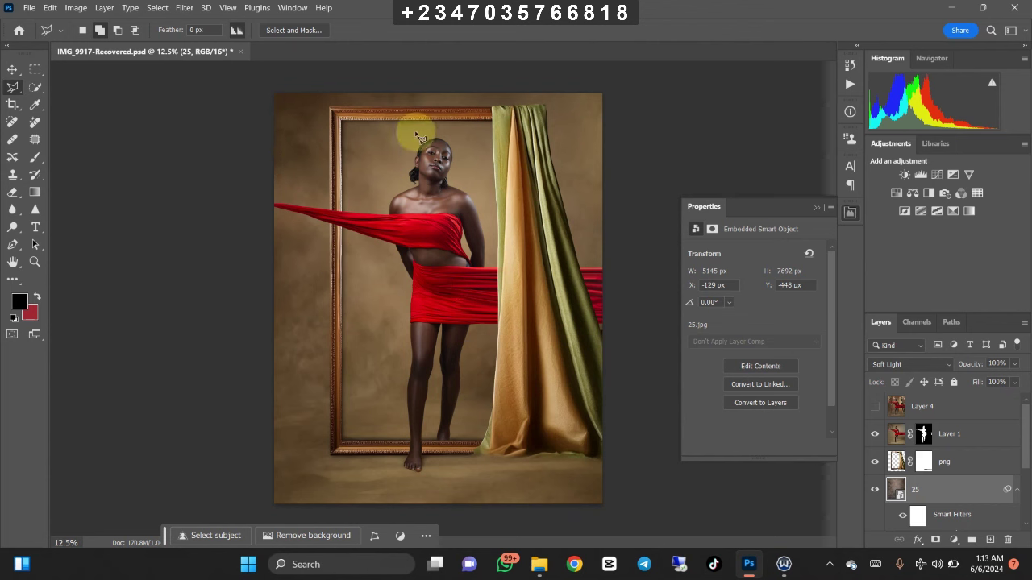
Step: Switch to File Explorer, return to the reflex files folder and open 30 Floral Branches Overlays
left_click(539, 565)
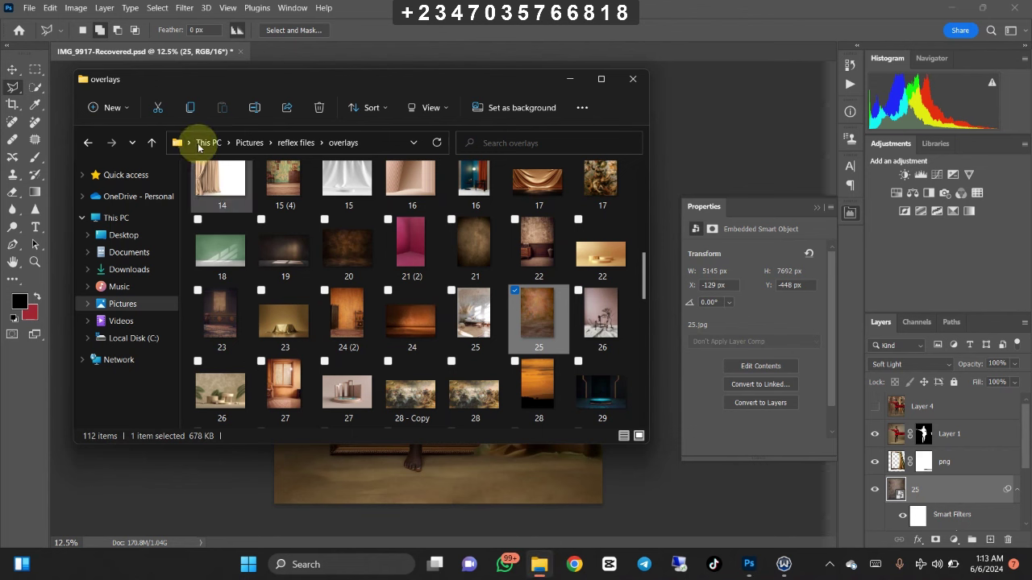
left_click(296, 143)
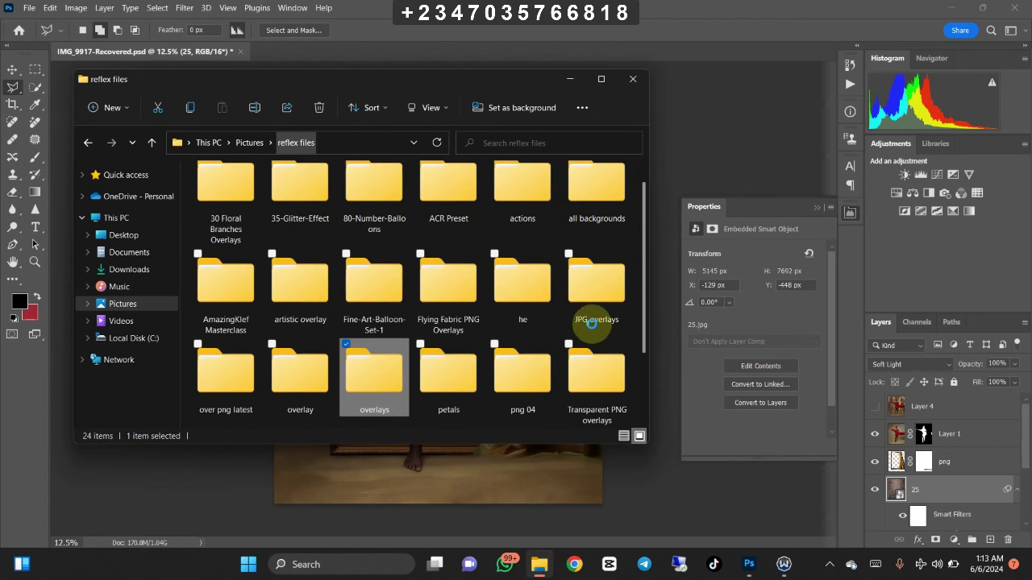
scroll(644, 336, "up", 1)
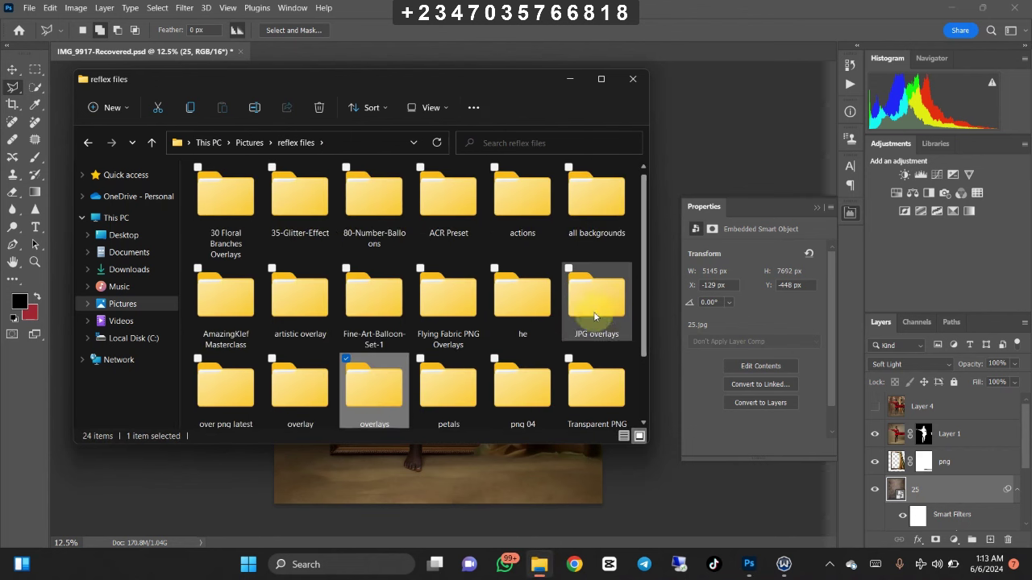
left_click(636, 314)
left_click(246, 191)
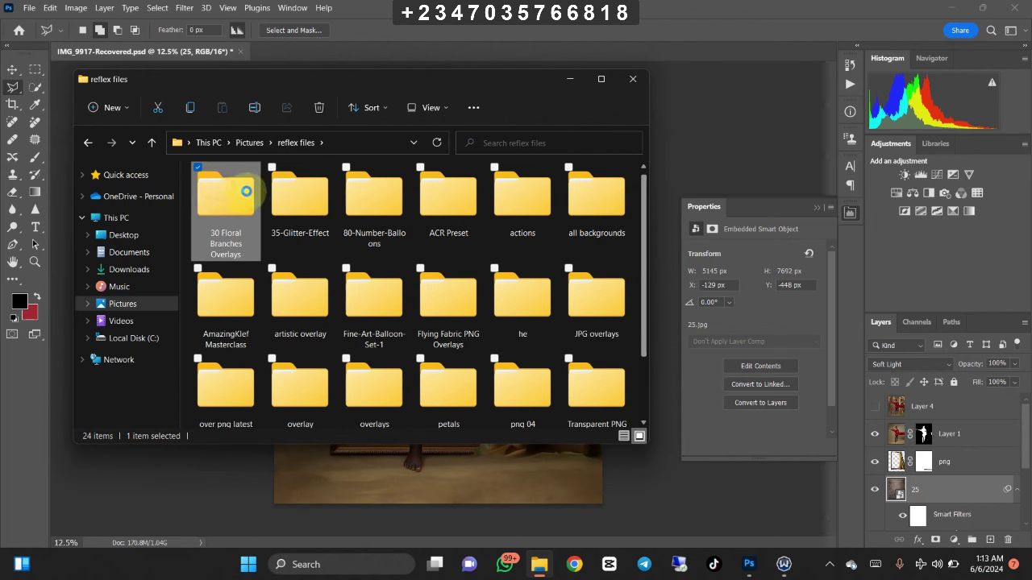
double_click(258, 197)
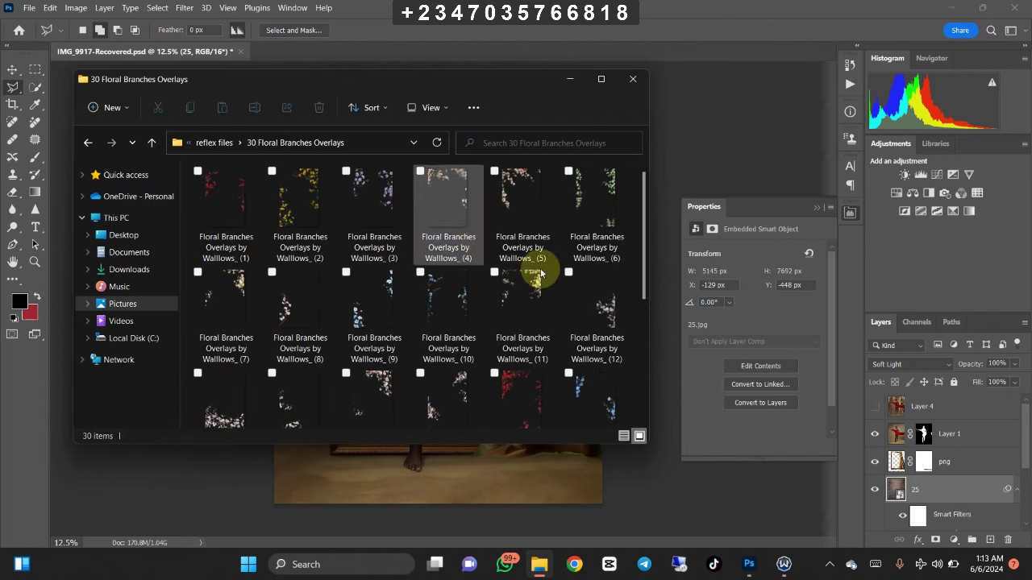
Step: Place Floral Branches Overlays by Walllows_ (4) above layer 25, scaled to 83.74% and centred horizontally with the blossoms along the canvas's upper edge
left_click(454, 206)
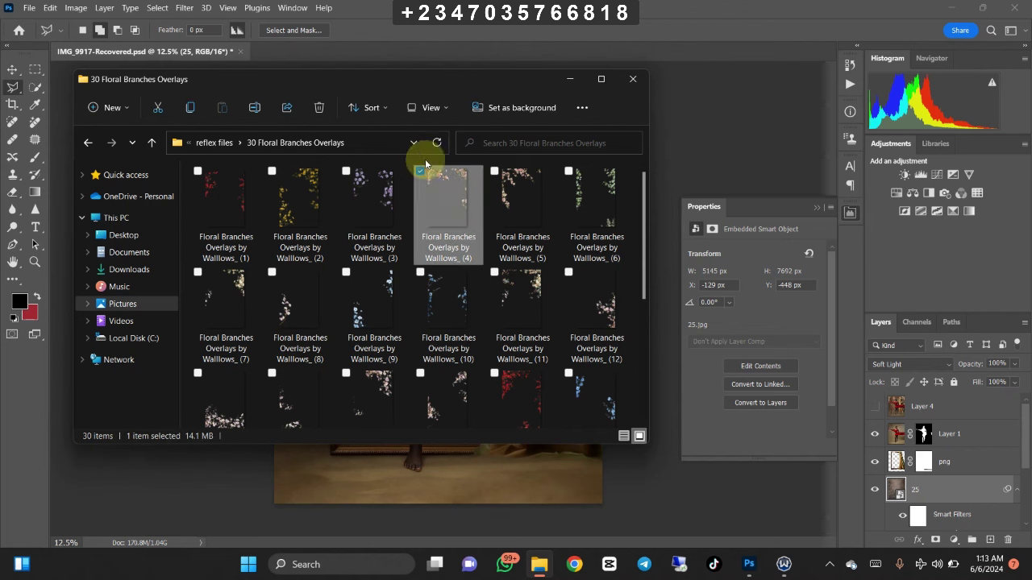
left_click_drag(444, 194, 459, 407)
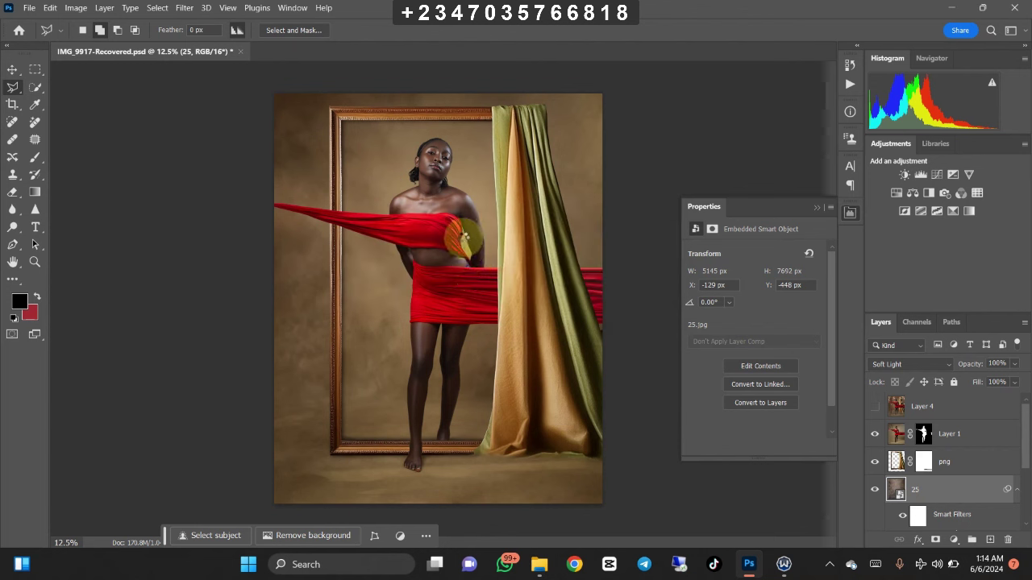
left_click_drag(575, 298, 637, 299)
left_click_drag(484, 267, 457, 315)
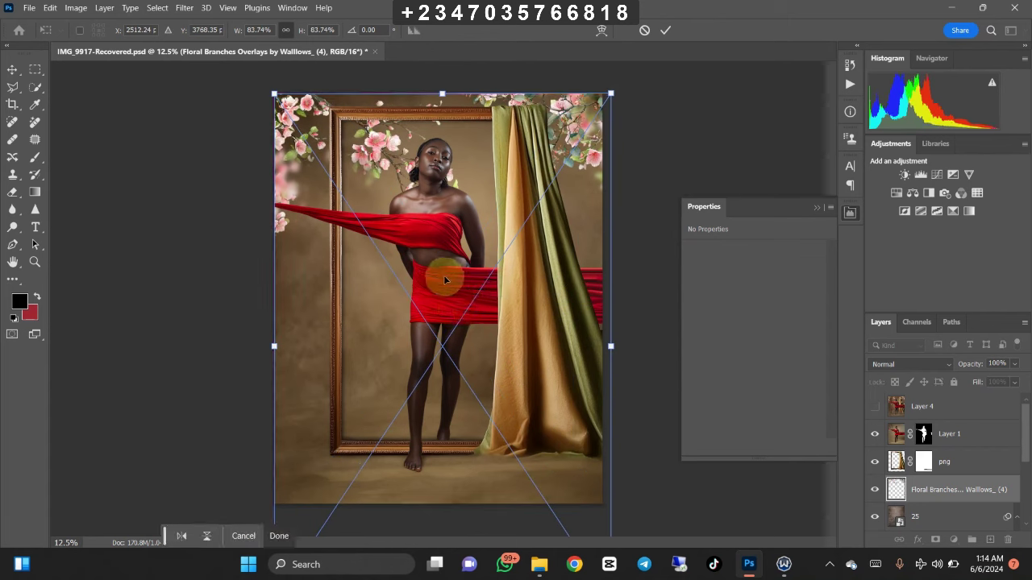
mouse_move(445, 280)
left_mouse_down()
mouse_move(442, 266)
mouse_move(446, 277)
mouse_move(436, 278)
left_mouse_up()
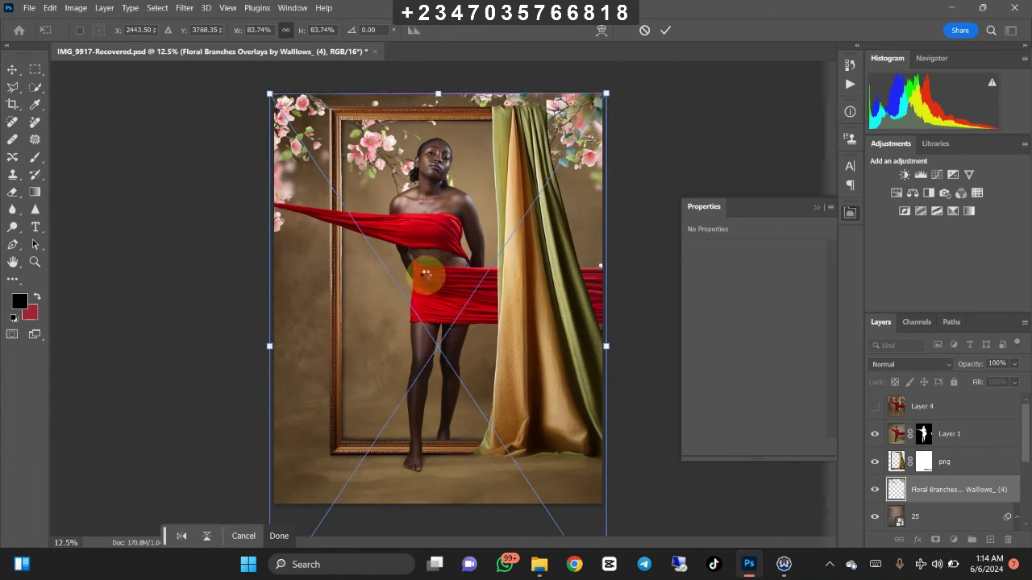
double_click(400, 202)
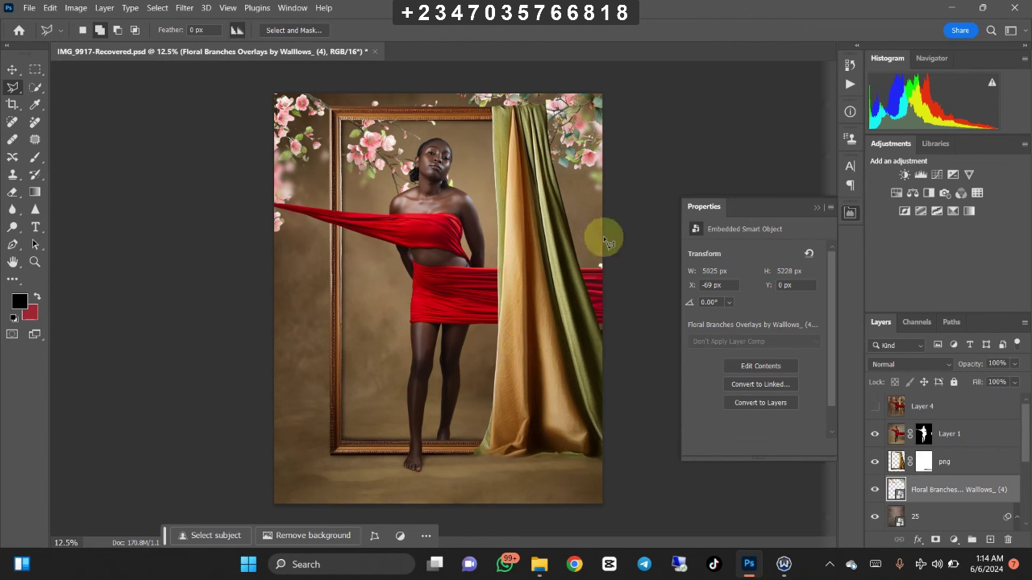
Step: Add an empty layer above Layer 1 and set the foreground colour to the light brown 9f8666
left_click(939, 433)
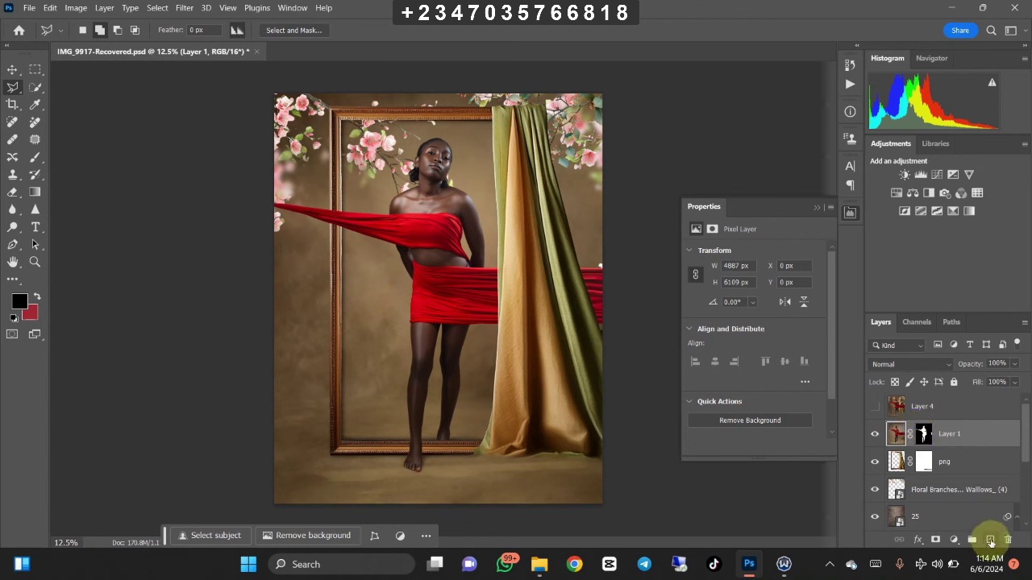
left_click(990, 539)
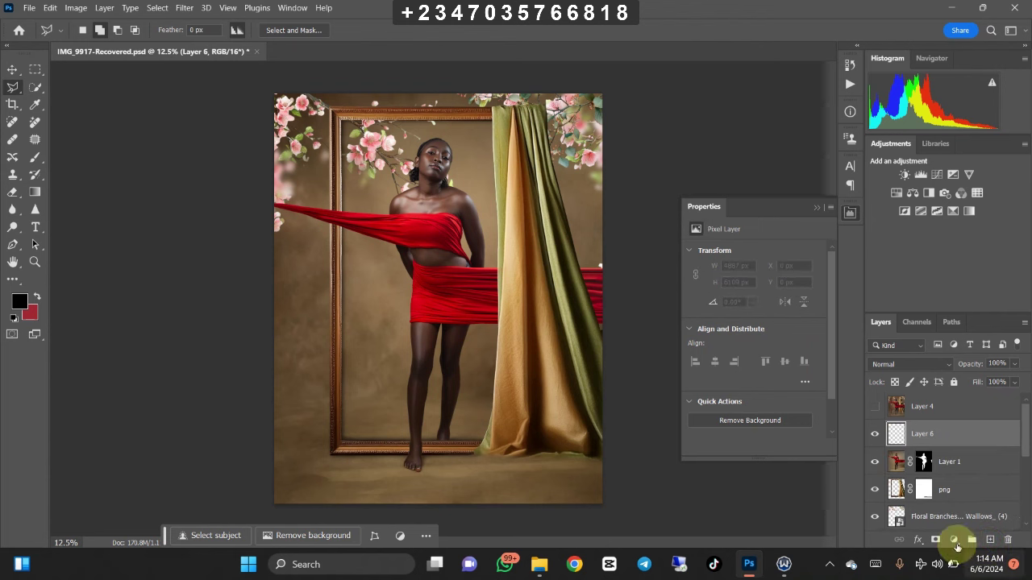
left_click(18, 304)
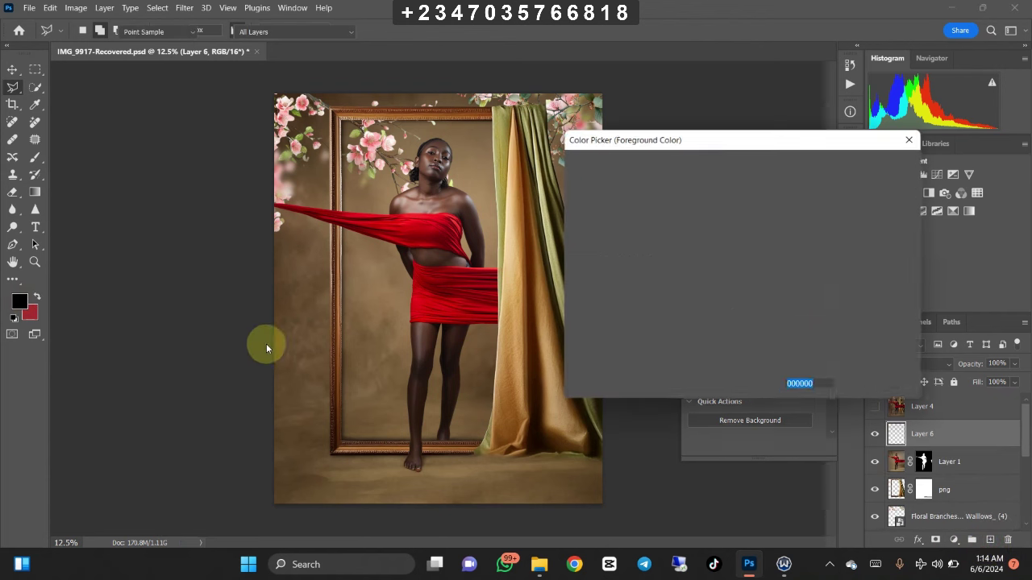
left_click(371, 318)
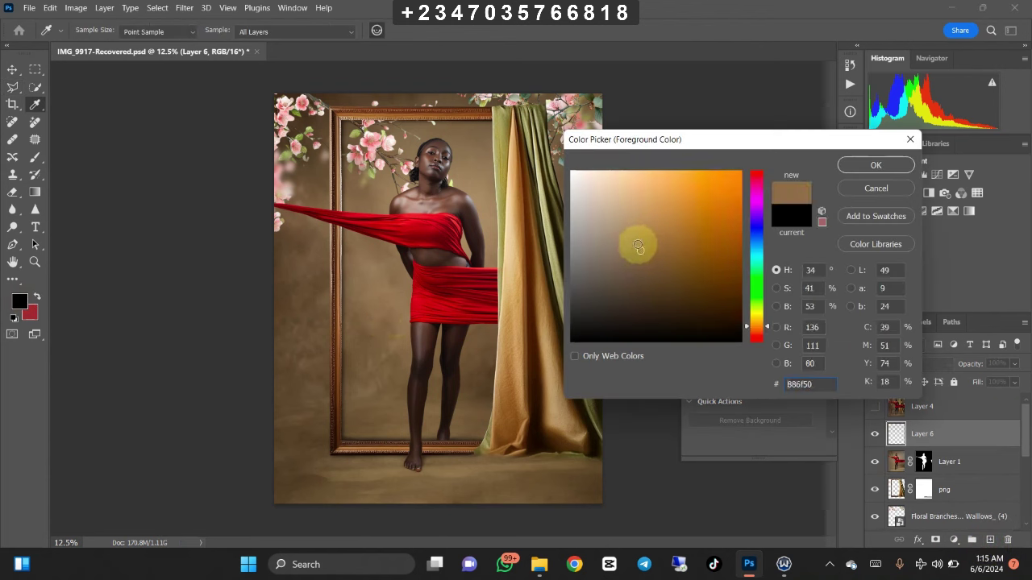
left_click(631, 235)
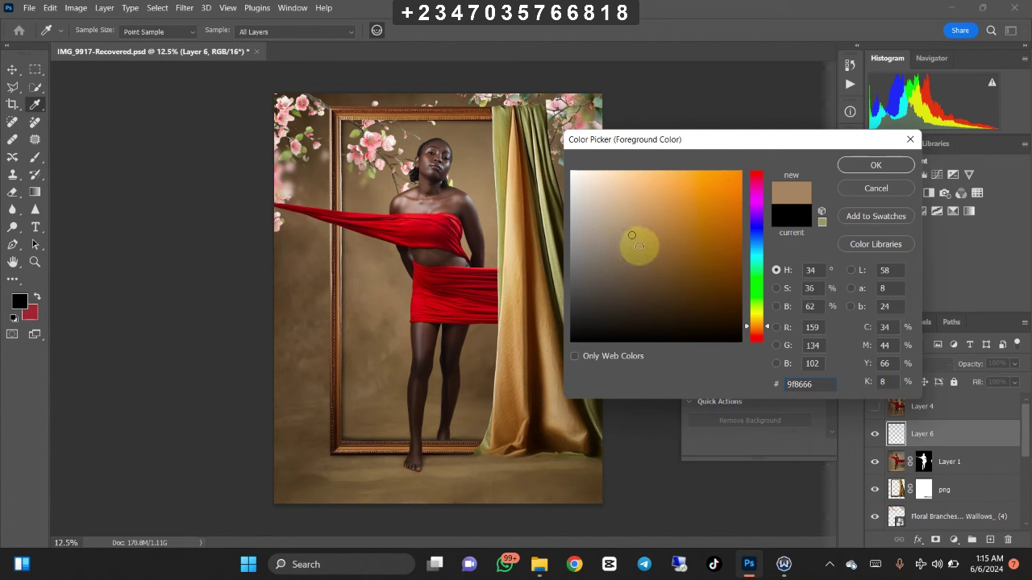
key("Return")
key("l")
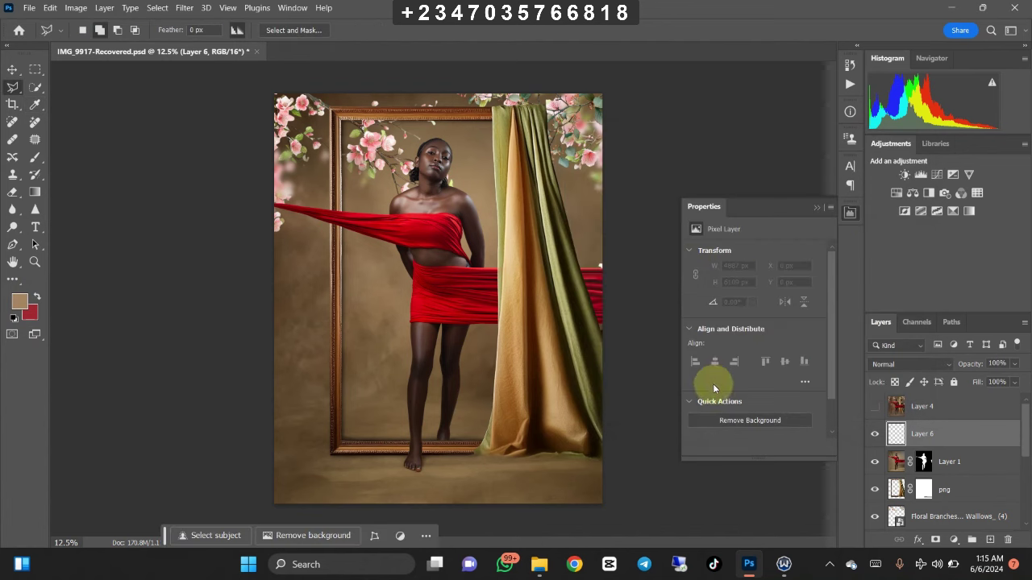
Step: Draw a linear foreground-to-transparent gradient from below the canvas up to the model's legs, just under the red skirt
left_click(41, 195)
left_click(208, 31)
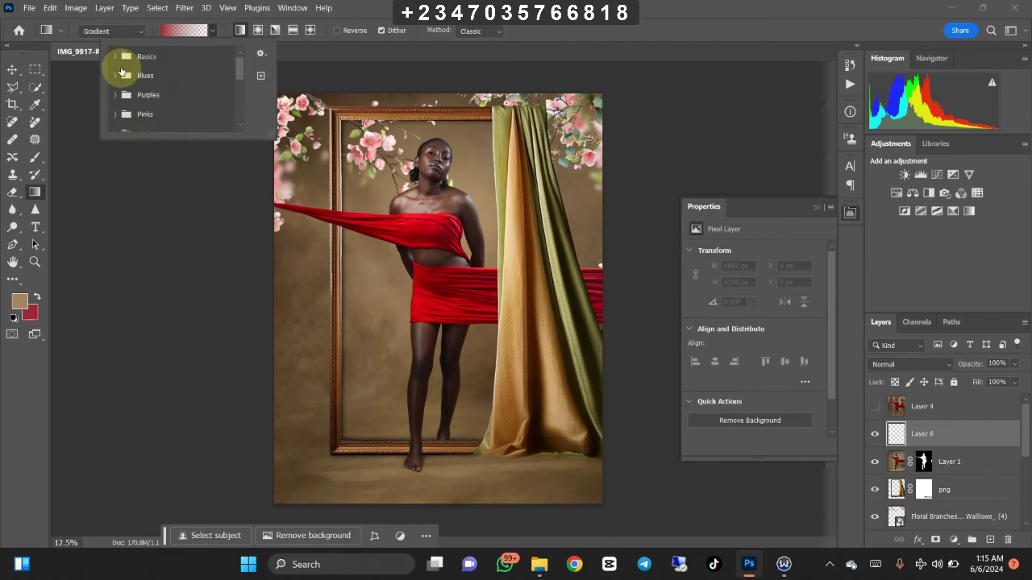
left_click(114, 57)
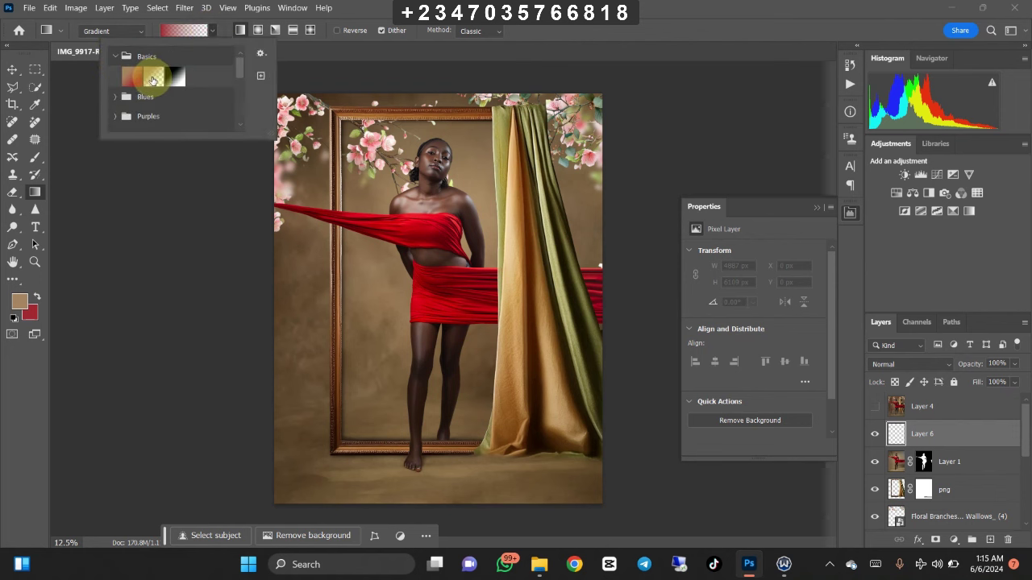
left_click(154, 81)
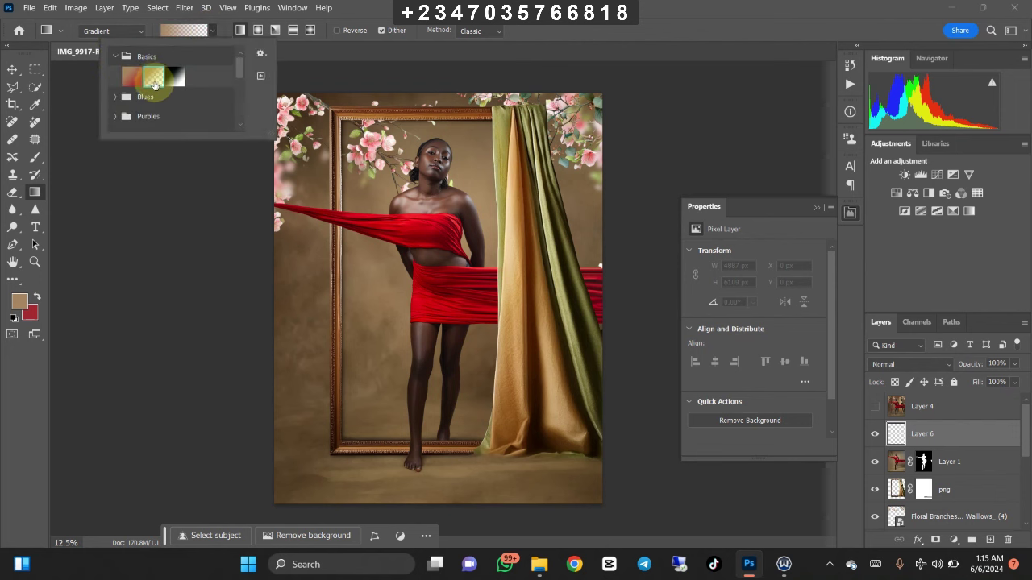
key("Escape")
key("ctrl+minus")
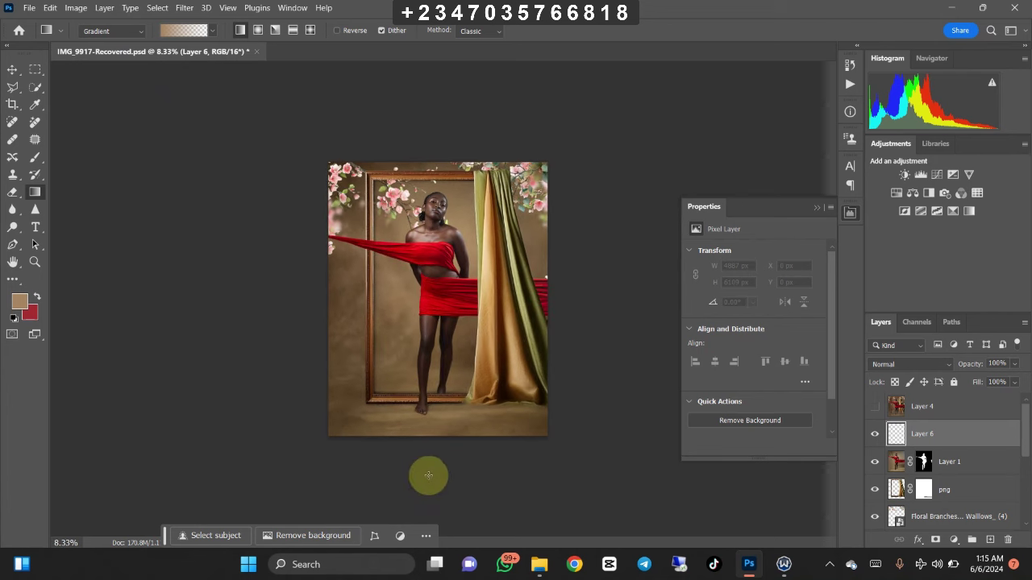
left_click_drag(439, 470, 442, 332)
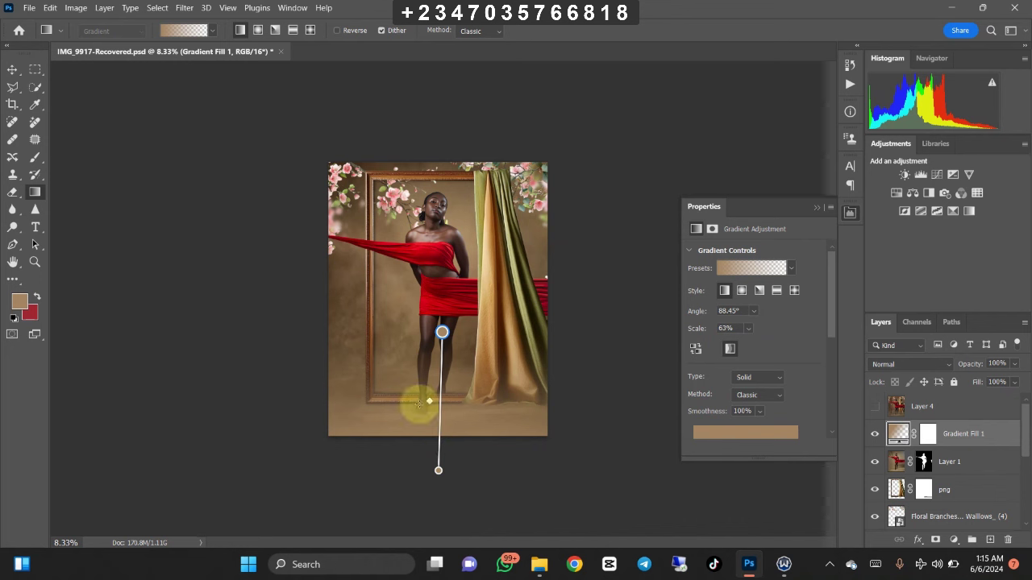
Step: Lower the opacity of the brown gradient fill layer to 72%
left_click(12, 70)
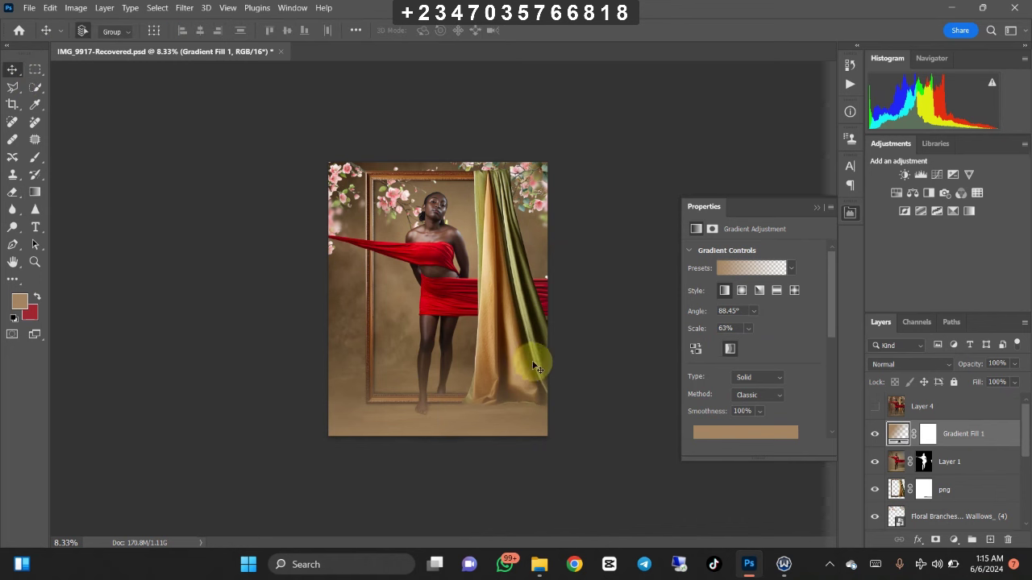
left_click_drag(1013, 363, 1004, 382)
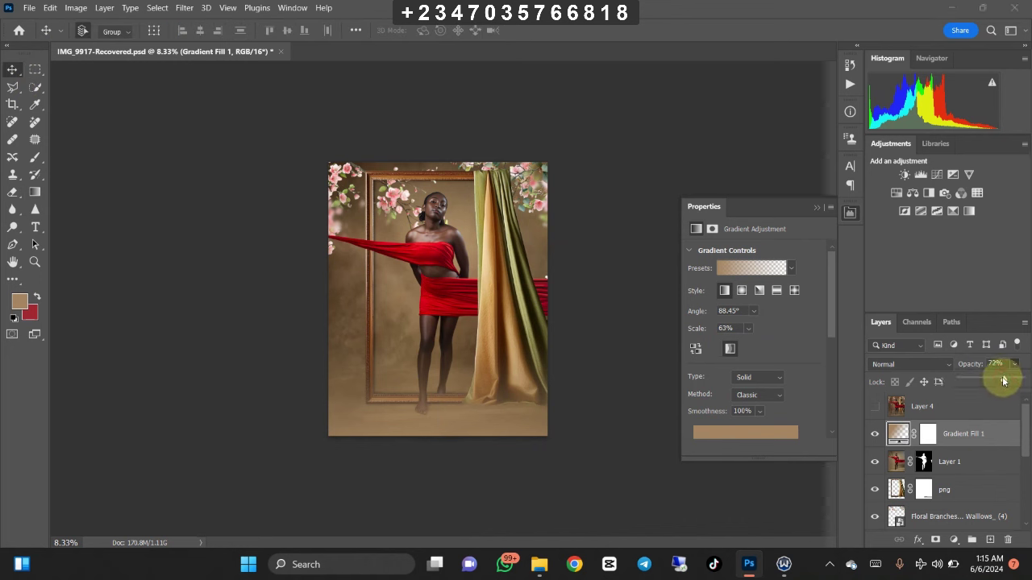
key("ctrl+minus")
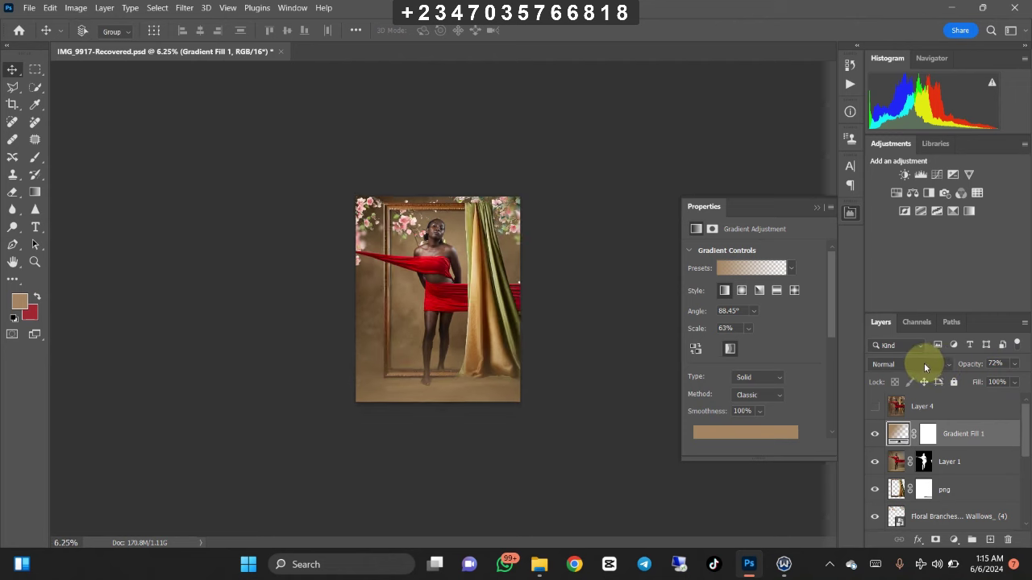
Step: Add a Color Lookup adjustment layer above Gradient Fill 1 using the mela chocolate.CUBE 3D LUT and lower its opacity to 64%
key("ctrl+plus")
key("ctrl+minus")
key("ctrl+plus")
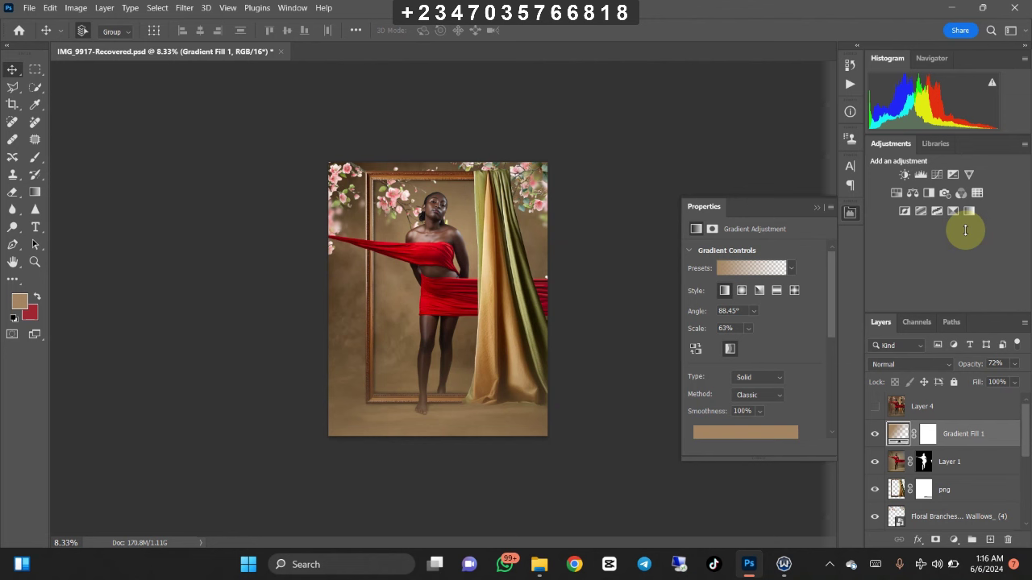
left_click(954, 540)
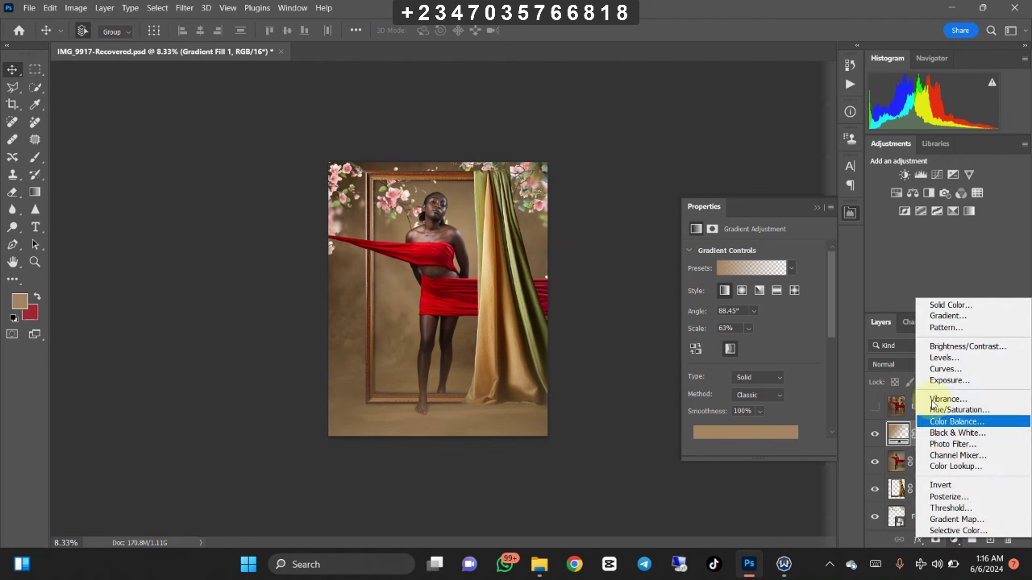
left_click(949, 468)
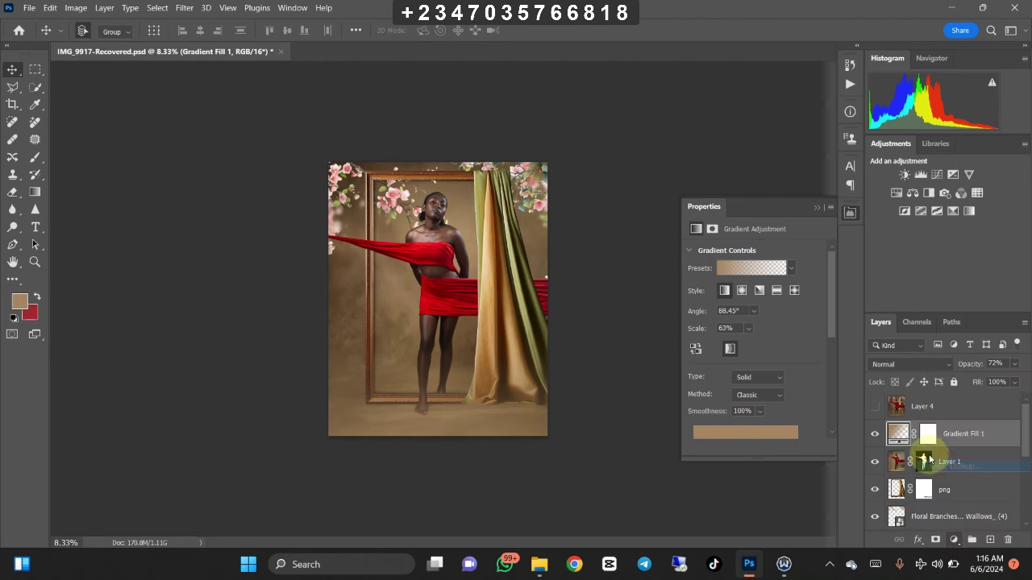
left_click(804, 251)
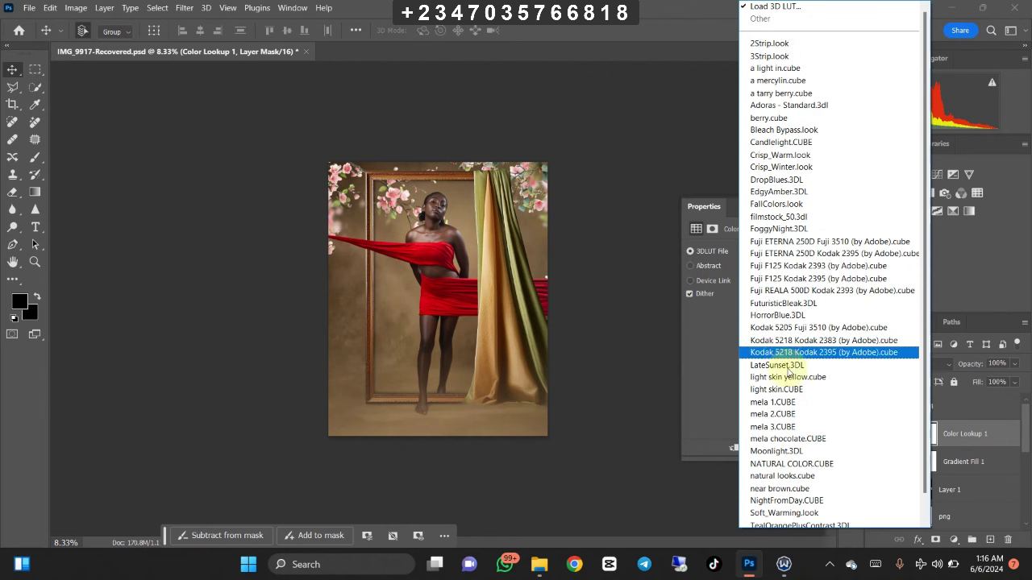
left_click(817, 439)
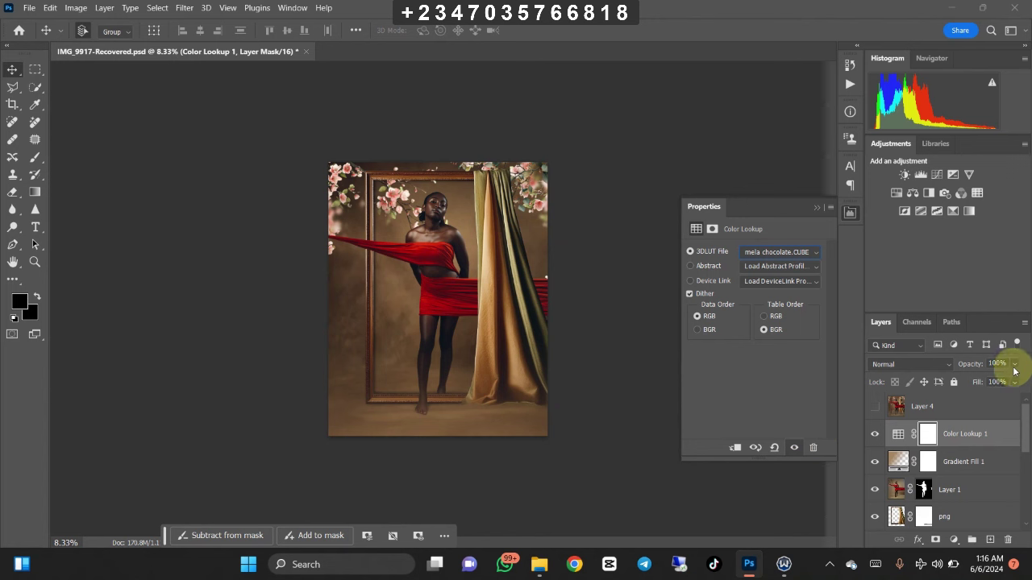
left_click_drag(1011, 370, 954, 383)
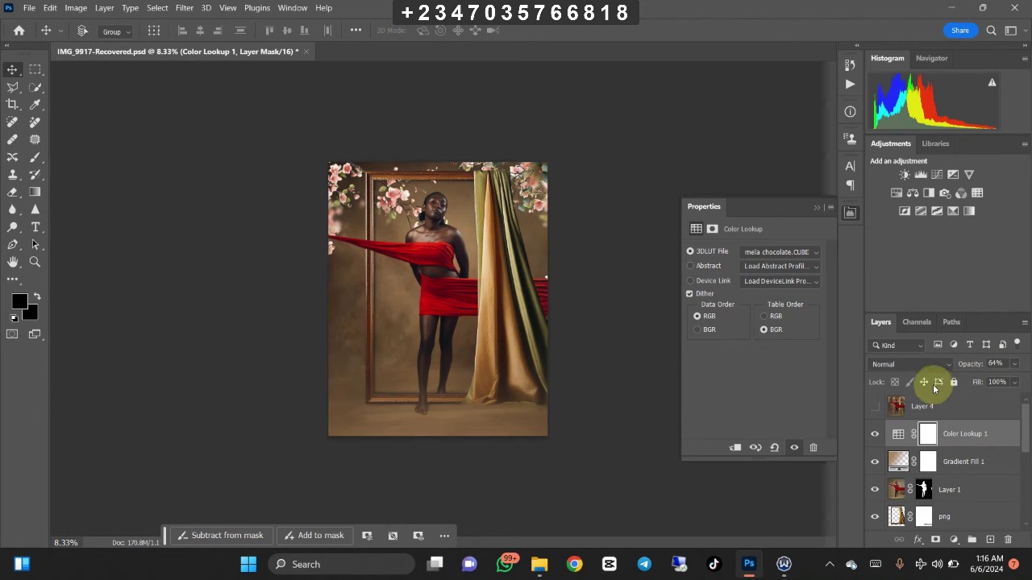
Step: Show Layer 4 briefly to compare the graded composite with the finished reference version, leaving Layer 4 hidden again
left_click(875, 407)
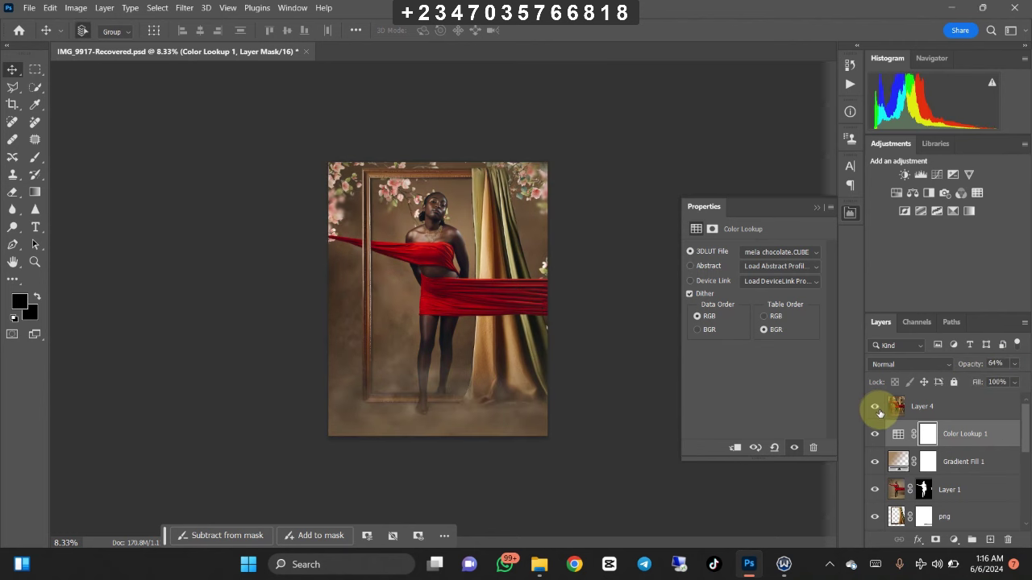
left_click(877, 413)
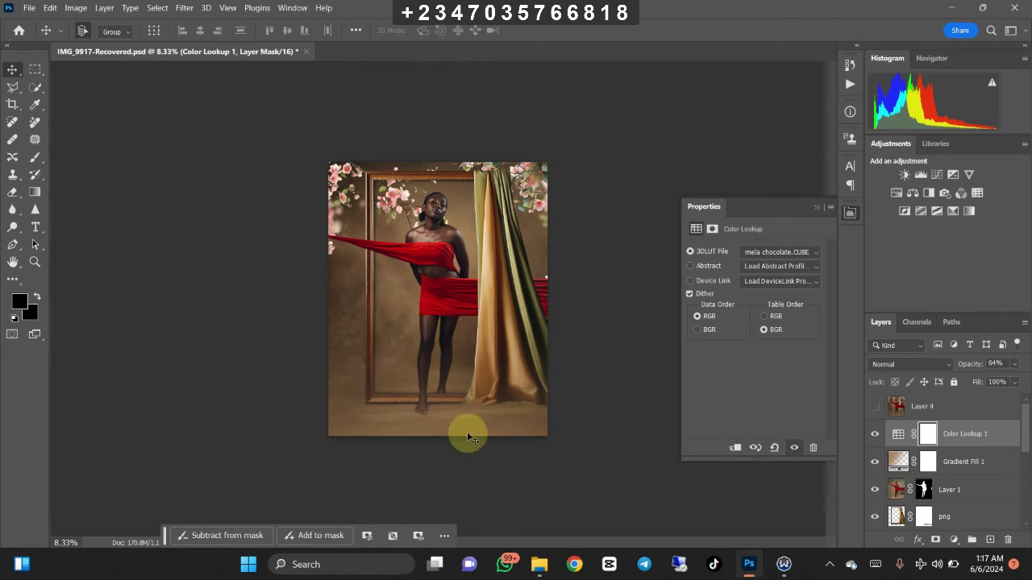
left_click(783, 566)
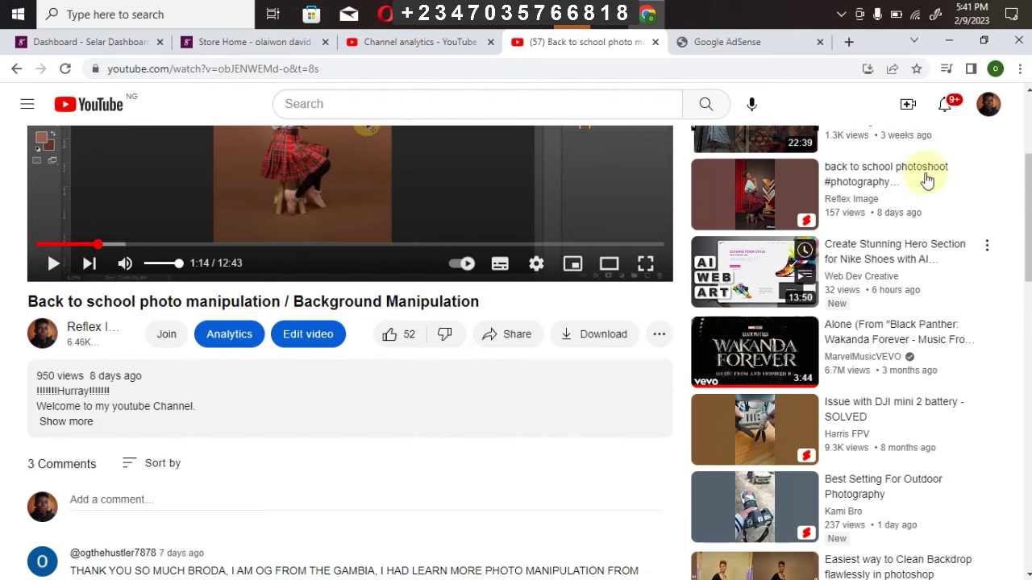
Step: Expand the description of the back to school photo manipulation video on YouTube and read through its links
scroll(1022, 255, "down", 1)
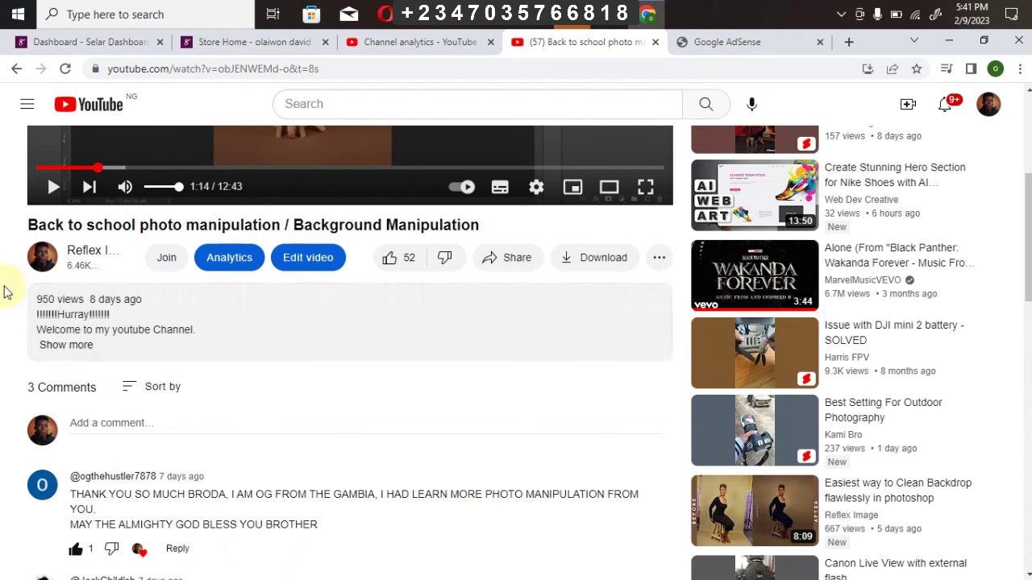
left_click(66, 350)
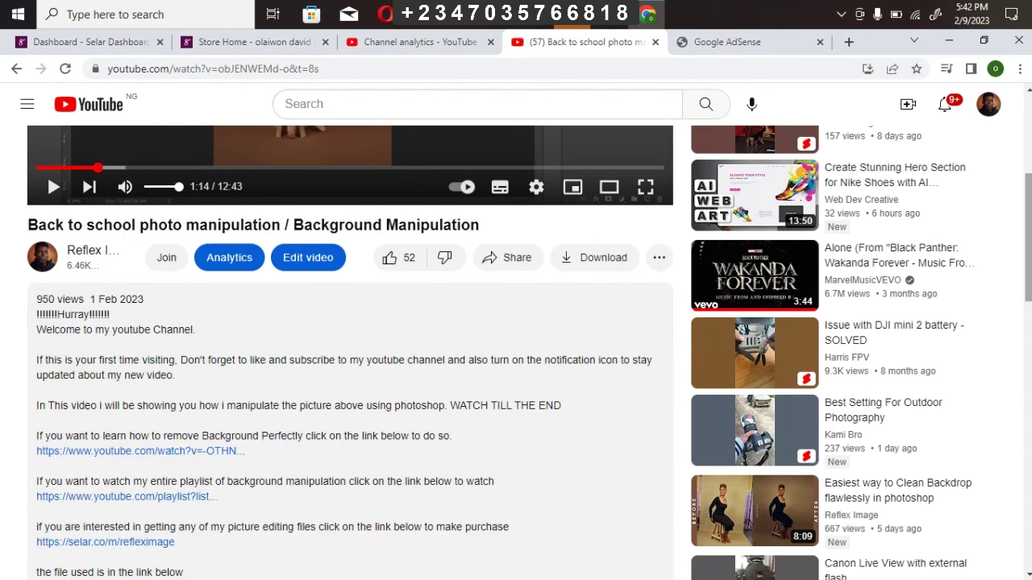
scroll(676, 303, "down", 3)
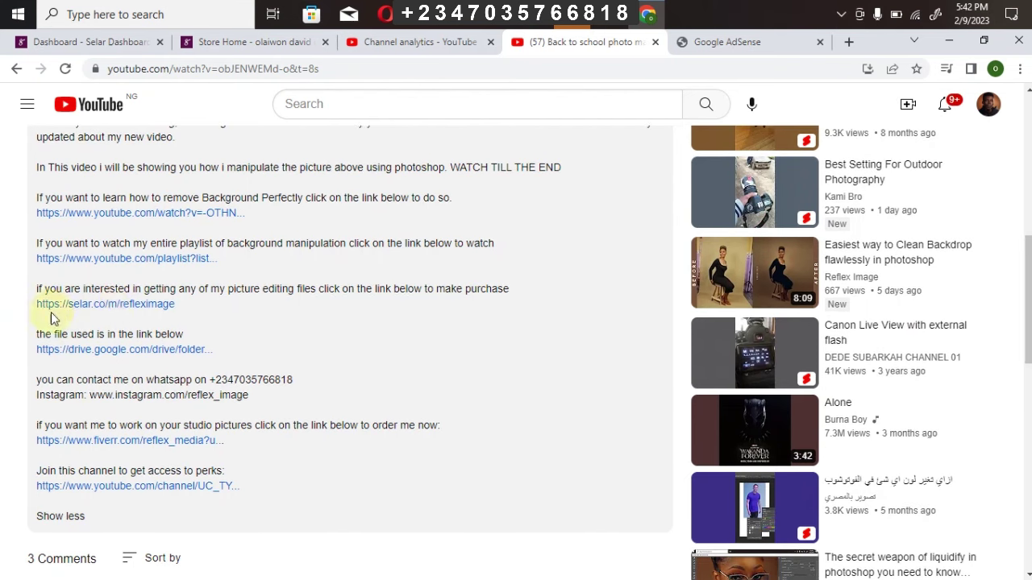
Step: Switch to the Selar store page and look through the featured and complete product listings down to REFLEX PRESETS
left_click(219, 40)
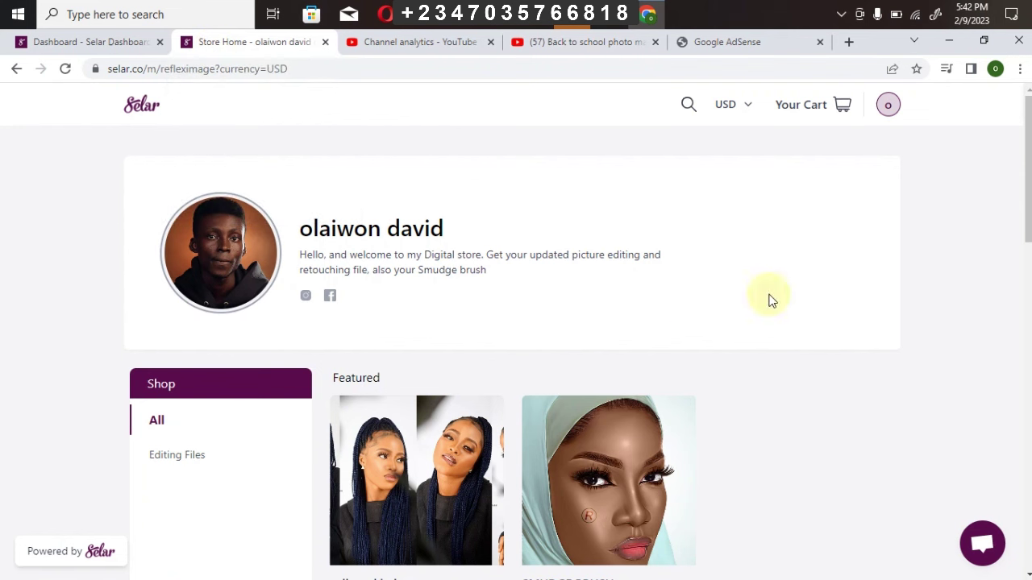
scroll(772, 299, "down", 2)
scroll(295, 377, "down", 5)
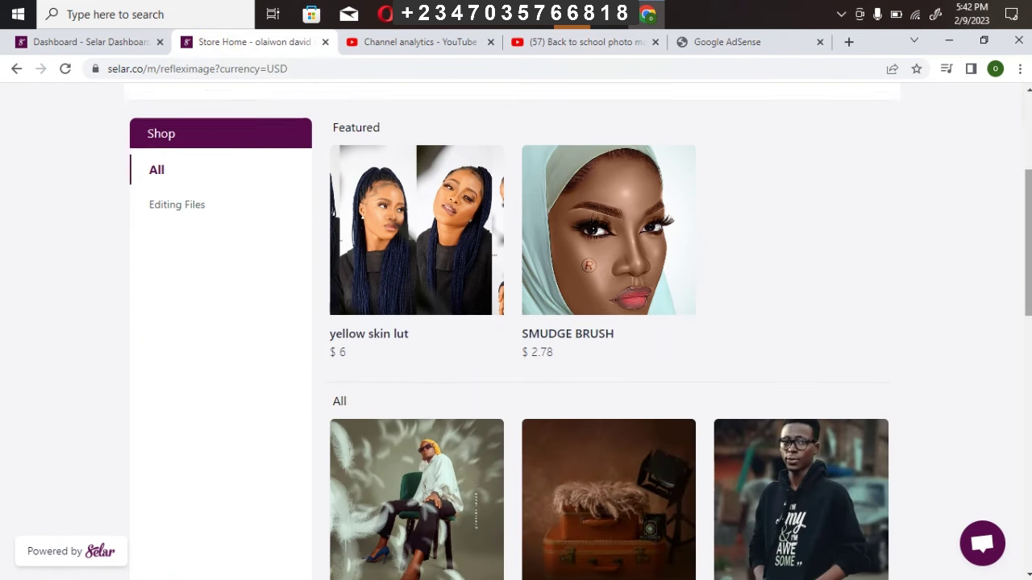
scroll(295, 377, "up", 1)
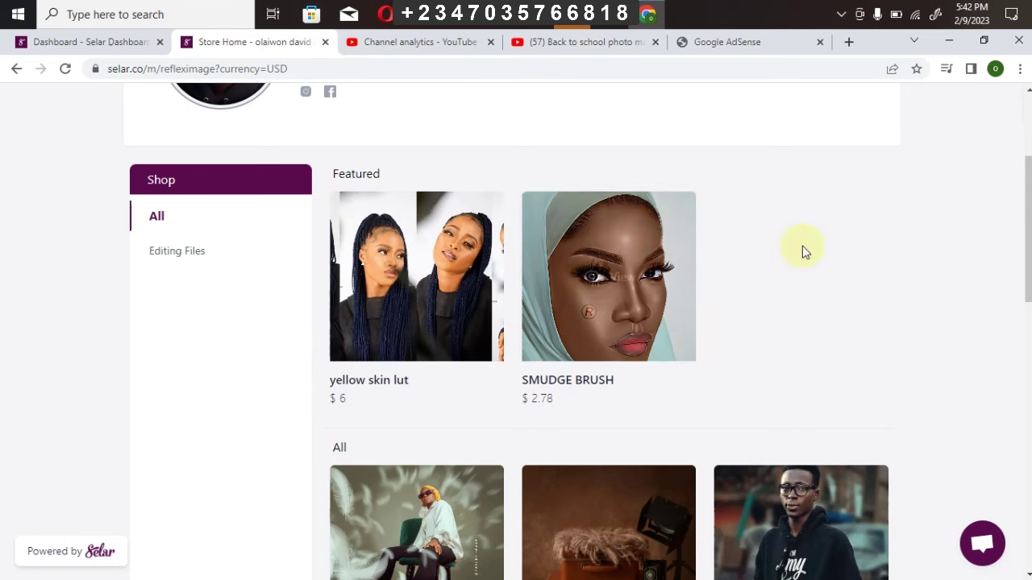
scroll(881, 333, "down", 3)
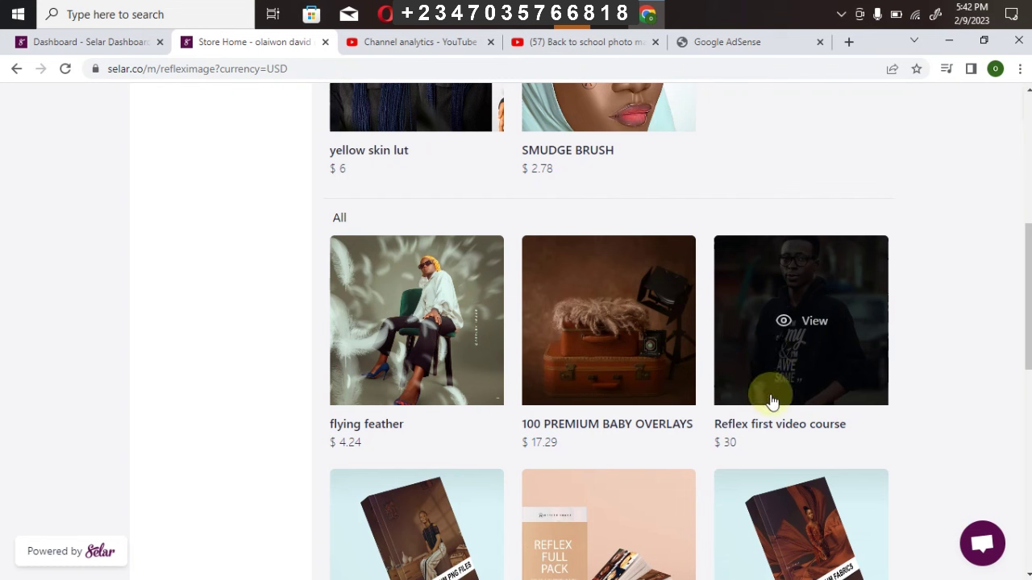
mouse_move(757, 350)
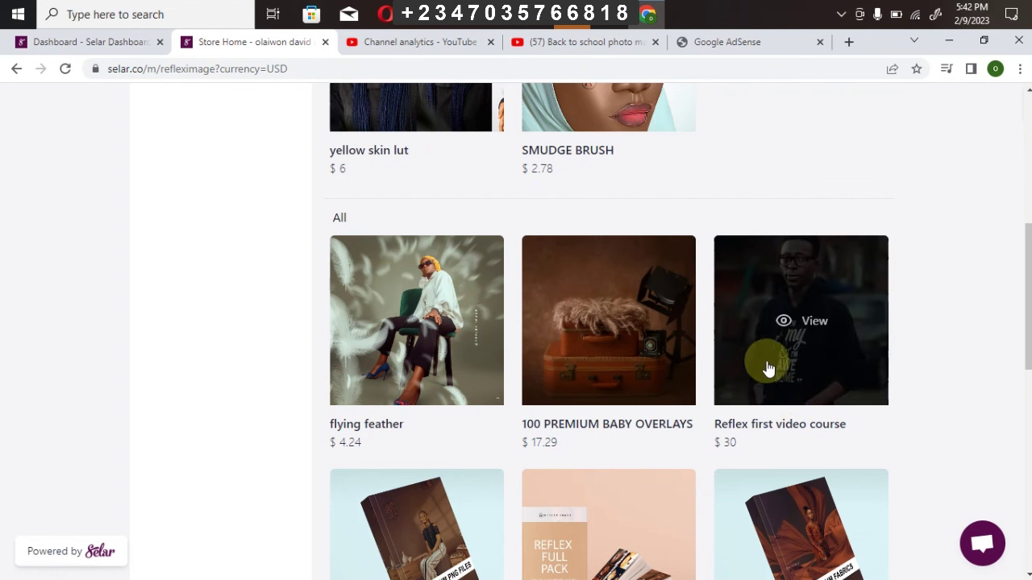
scroll(1007, 292, "down", 5)
scroll(1021, 323, "up", 2)
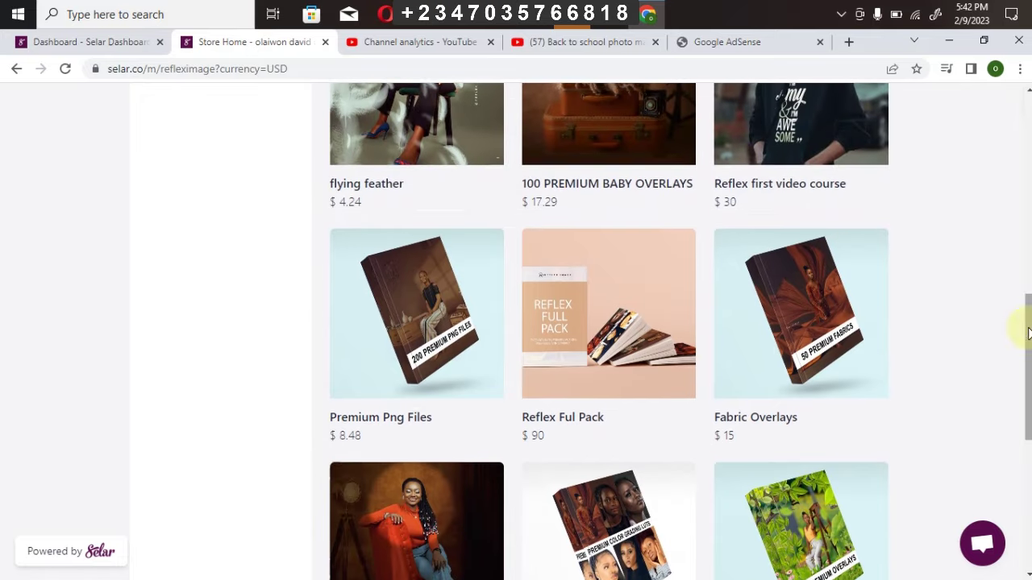
mouse_move(395, 318)
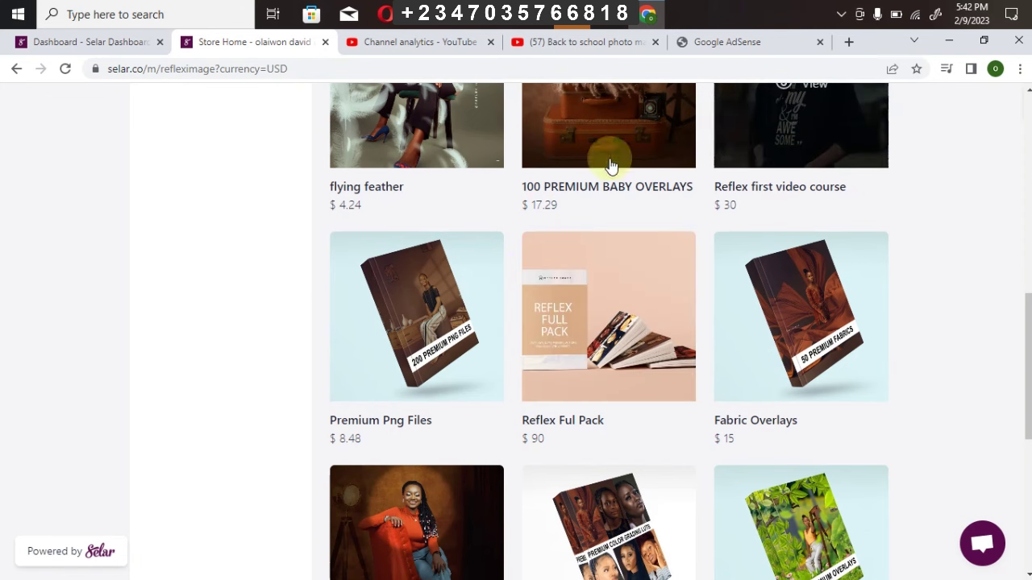
scroll(1027, 341, "down", 1)
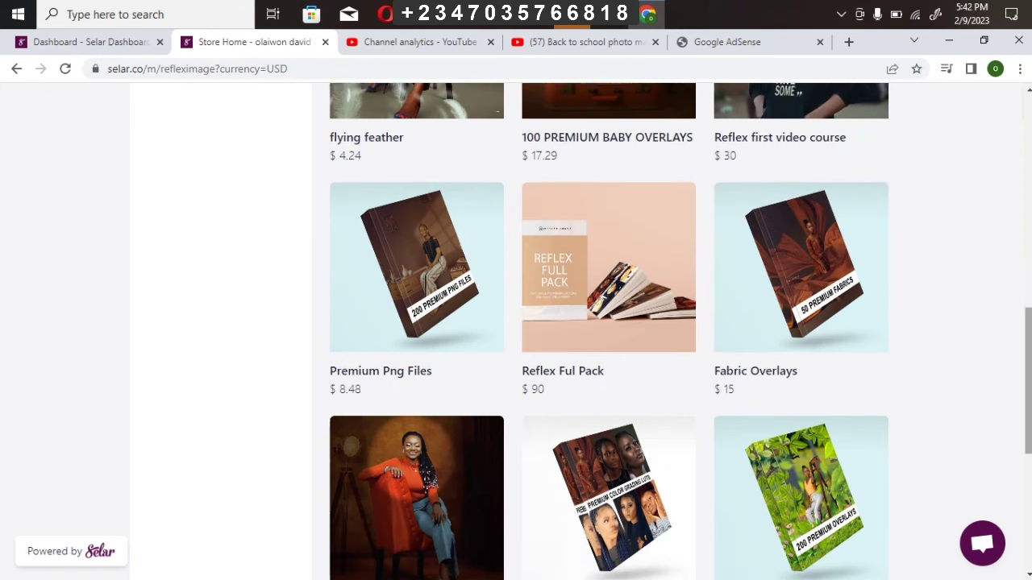
scroll(530, 330, "down", 2)
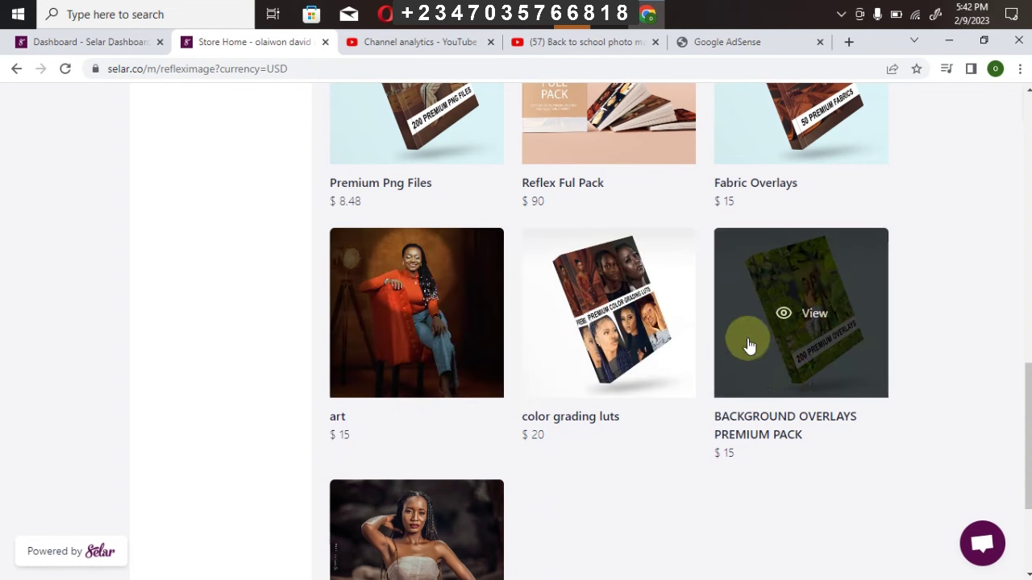
scroll(991, 410, "down", 2)
scroll(570, 444, "down", 1)
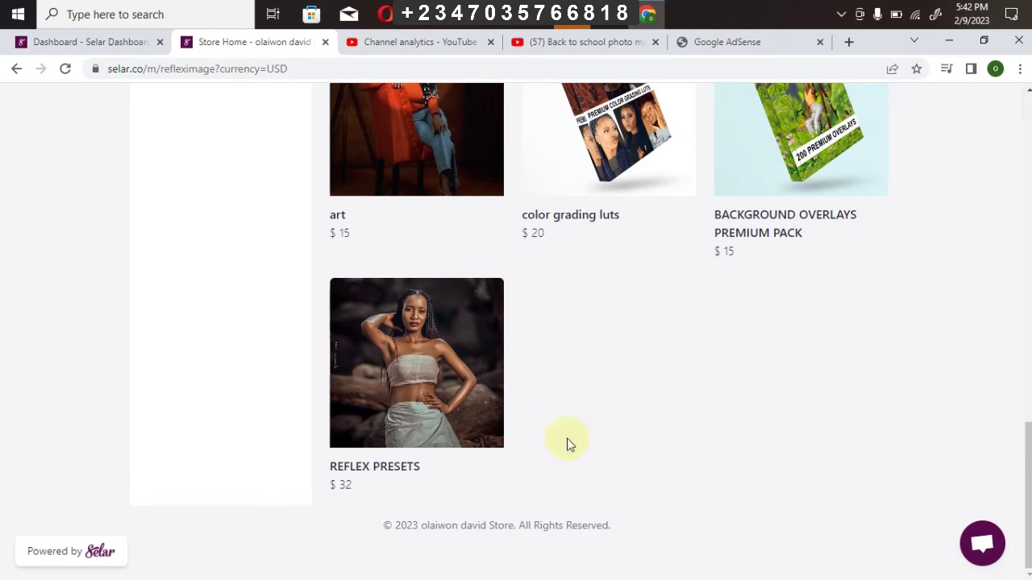
Step: Review the store's product list once more, return to the start of the page, and open the list of available currencies
scroll(578, 330, "up", 12)
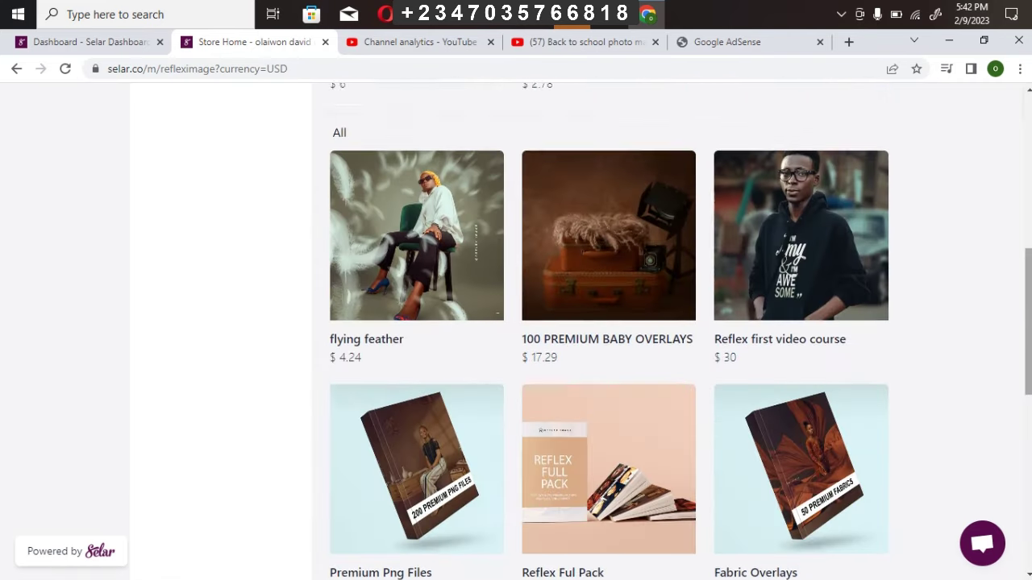
scroll(578, 331, "down", 4)
scroll(609, 331, "down", 6)
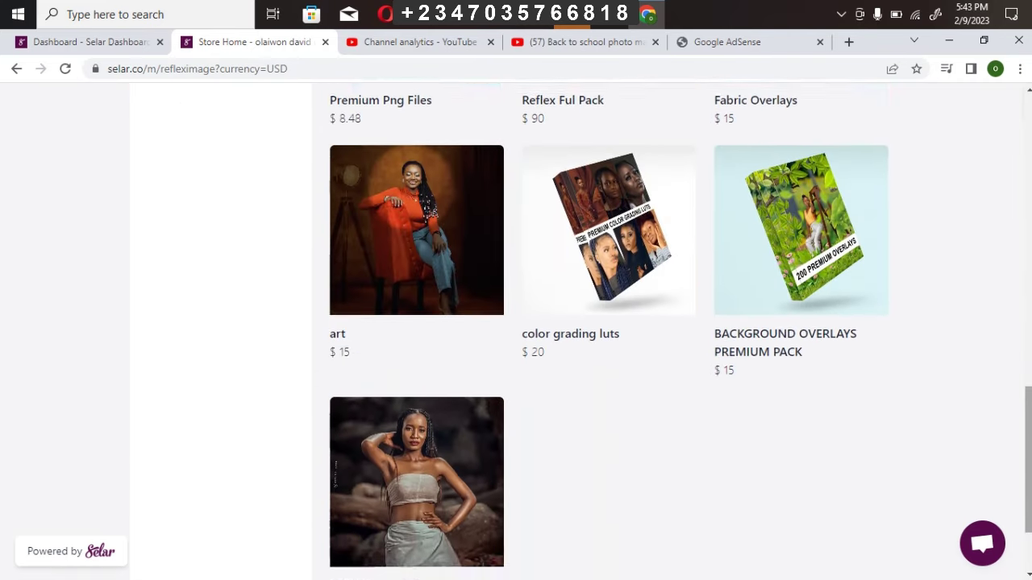
scroll(608, 331, "up", 9)
scroll(939, 162, "up", 3)
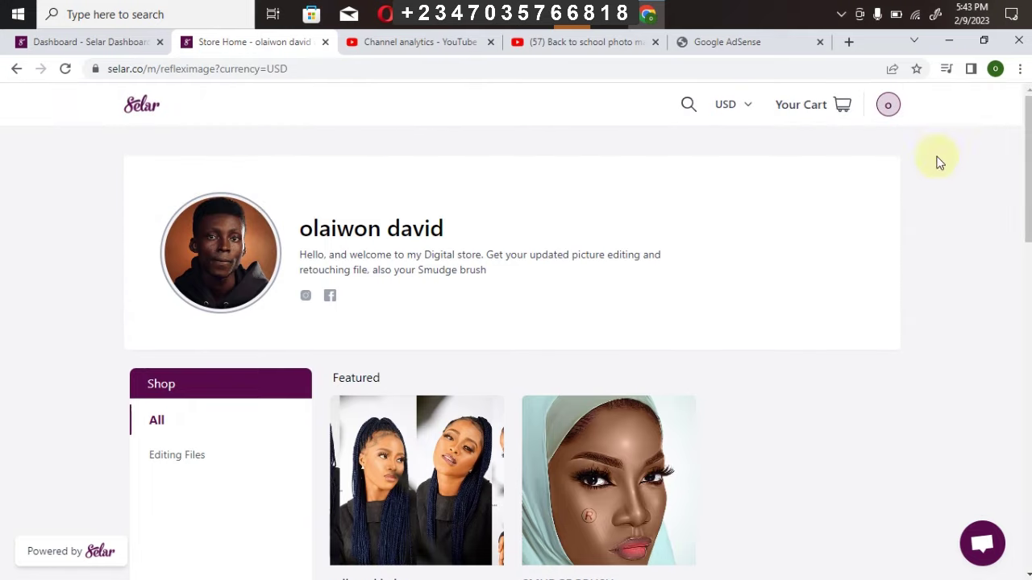
left_click(730, 104)
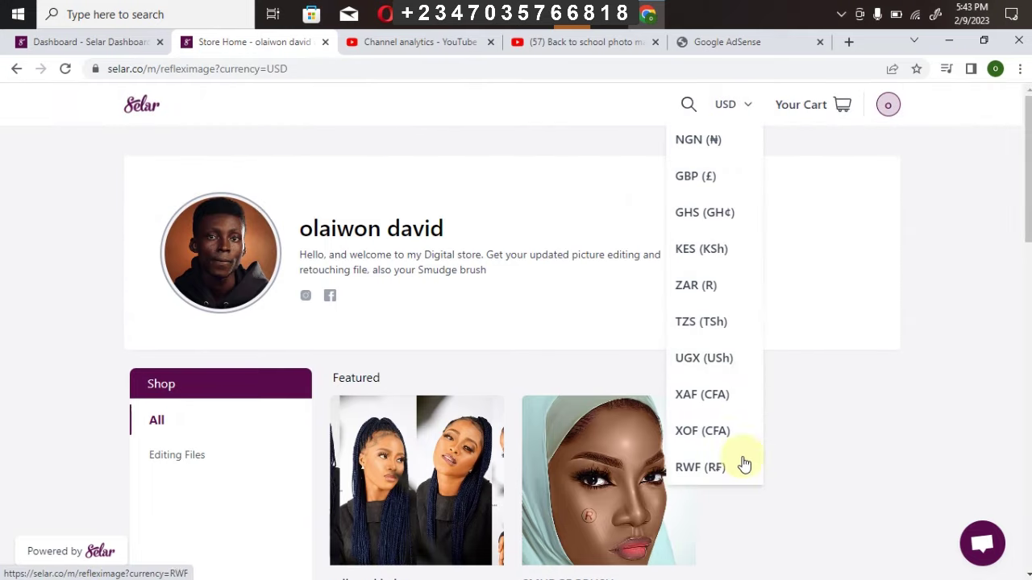